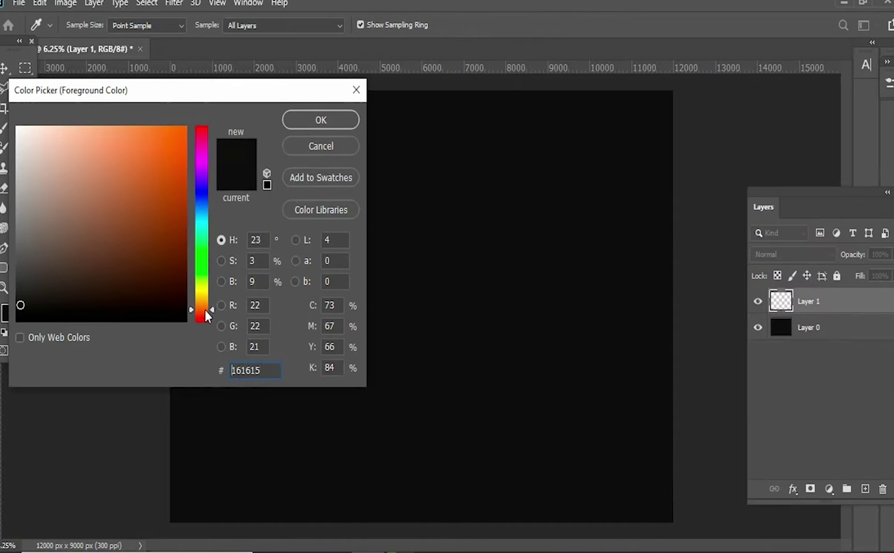
Brush a peach face shape at canvas centre with 86% opacity
{"action": "left_click", "coordinate": [96, 138]}
{"action": "key", "text": "Return"}
{"action": "key", "text": "8"}
{"action": "key", "text": "6"}
{"action": "mouse_move", "coordinate": [384, 284]}
{"action": "left_mouse_down"}
{"action": "mouse_move", "coordinate": [435, 320]}
{"action": "mouse_move", "coordinate": [414, 299]}
{"action": "mouse_move", "coordinate": [379, 296]}
{"action": "mouse_move", "coordinate": [411, 286]}
{"action": "mouse_move", "coordinate": [419, 300]}
{"action": "mouse_move", "coordinate": [451, 274]}
{"action": "mouse_move", "coordinate": [428, 354]}
{"action": "mouse_move", "coordinate": [361, 330]}
{"action": "mouse_move", "coordinate": [338, 284]}
{"action": "mouse_move", "coordinate": [335, 309]}
{"action": "mouse_move", "coordinate": [405, 323]}
{"action": "left_mouse_up"}
Scale the peach face blob larger with Free Transform
{"action": "key", "text": "ctrl"}
{"action": "key", "text": "ctrl+t"}
{"action": "left_click_drag", "start_coordinate": [469, 415], "coordinate": [515, 469]}
{"action": "key", "text": "Return"}
Paint a dark teal helmet above the face
{"action": "left_click", "coordinate": [9, 313]}
{"action": "left_click", "coordinate": [79, 296]}
{"action": "key", "text": "Return"}
{"action": "left_click_drag", "start_coordinate": [307, 223], "coordinate": [361, 189]}
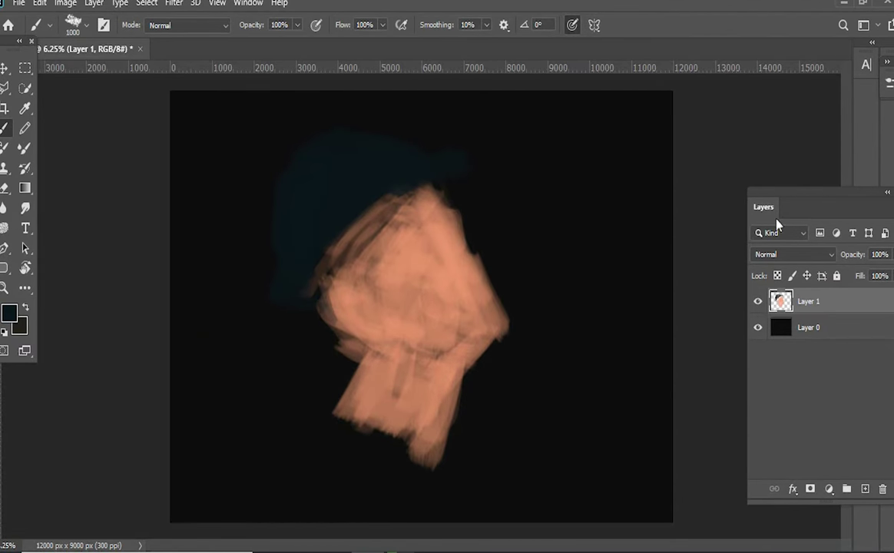
Paint blue shirt strokes across the shoulders, erasing excess at lower left
{"action": "left_click", "coordinate": [9, 313]}
{"action": "left_click", "coordinate": [149, 180]}
{"action": "key", "text": "Return"}
{"action": "mouse_move", "coordinate": [359, 423]}
{"action": "left_mouse_down"}
{"action": "mouse_move", "coordinate": [356, 413]}
{"action": "mouse_move", "coordinate": [388, 414]}
{"action": "mouse_move", "coordinate": [438, 505]}
{"action": "left_mouse_up"}
{"action": "key", "text": "e"}
{"action": "mouse_move", "coordinate": [280, 476]}
{"action": "left_mouse_down"}
{"action": "mouse_move", "coordinate": [314, 407]}
{"action": "mouse_move", "coordinate": [409, 430]}
{"action": "mouse_move", "coordinate": [413, 464]}
{"action": "mouse_move", "coordinate": [392, 511]}
{"action": "left_mouse_up"}
{"action": "key", "text": "b"}
{"action": "key", "text": "bracketright"}
{"action": "key", "text": "bracketright"}
{"action": "key", "text": "bracketright"}
{"action": "left_click_drag", "start_coordinate": [457, 464], "coordinate": [514, 513]}
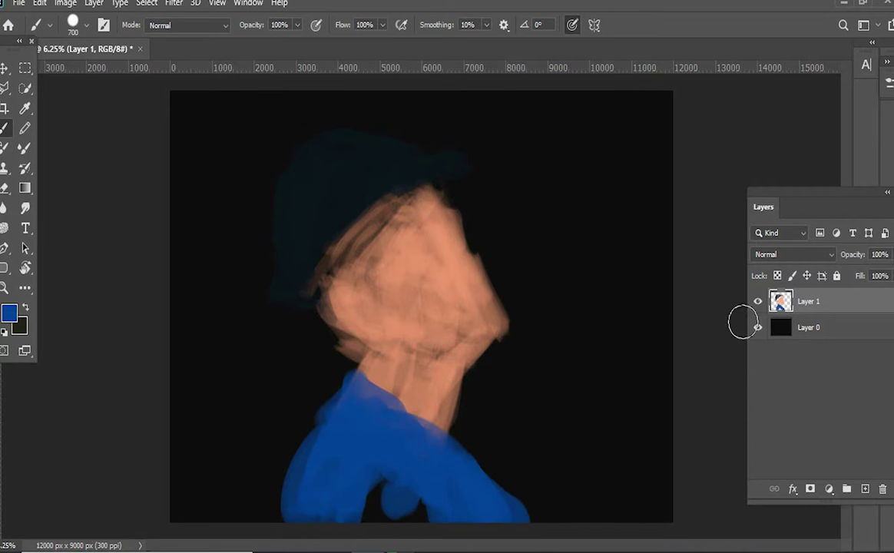
Sample the skin tone and sculpt the nose, lips, chin and jaw profile
{"action": "left_click", "coordinate": [424, 253], "text": "alt"}
{"action": "left_click_drag", "start_coordinate": [425, 254], "coordinate": [473, 296]}
{"action": "key", "text": "ctrl+plus"}
{"action": "key", "text": "bracketleft"}
{"action": "key", "text": "bracketleft"}
{"action": "key", "text": "bracketleft"}
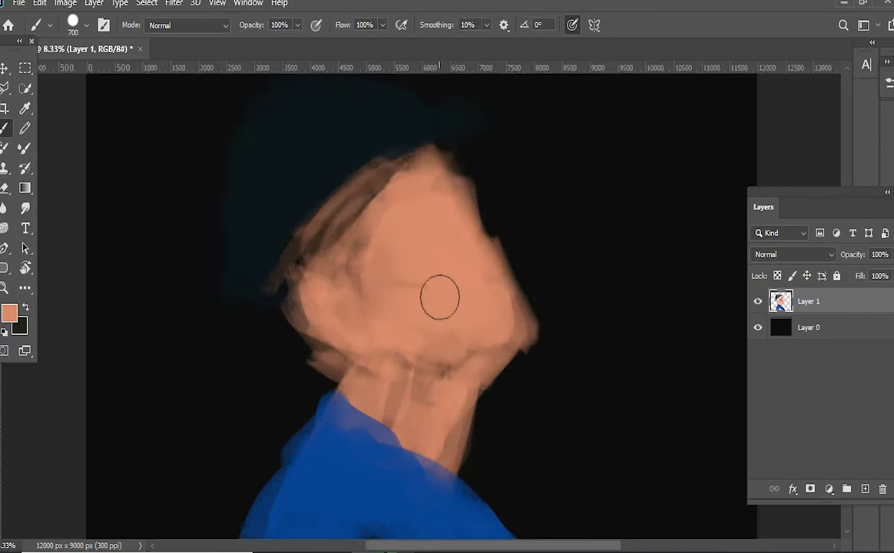
{"action": "left_click_drag", "start_coordinate": [495, 353], "coordinate": [479, 315]}
{"action": "mouse_move", "coordinate": [473, 234]}
{"action": "left_mouse_down"}
{"action": "mouse_move", "coordinate": [515, 257]}
{"action": "mouse_move", "coordinate": [467, 233]}
{"action": "mouse_move", "coordinate": [545, 371]}
{"action": "left_mouse_up"}
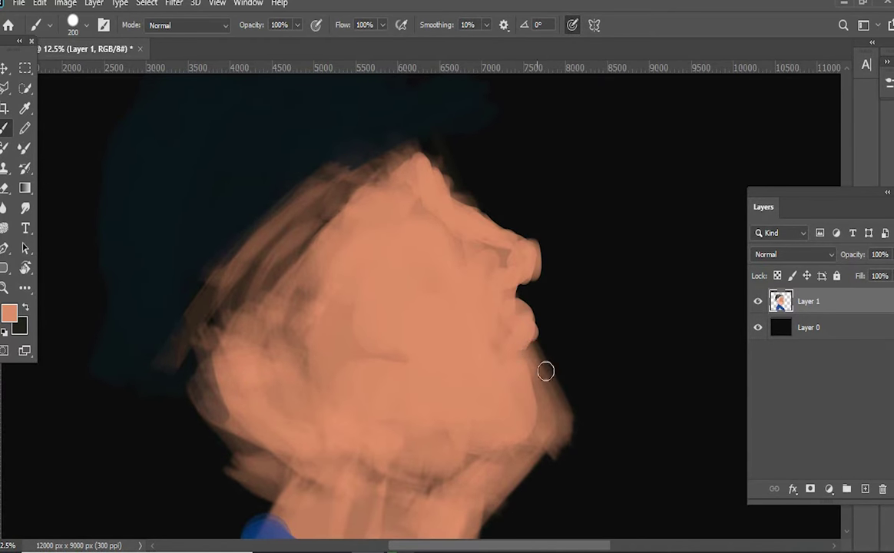
{"action": "left_click_drag", "start_coordinate": [492, 315], "coordinate": [539, 372]}
{"action": "mouse_move", "coordinate": [508, 302]}
{"action": "left_mouse_down"}
{"action": "mouse_move", "coordinate": [543, 435]}
{"action": "mouse_move", "coordinate": [535, 453]}
{"action": "left_mouse_up"}
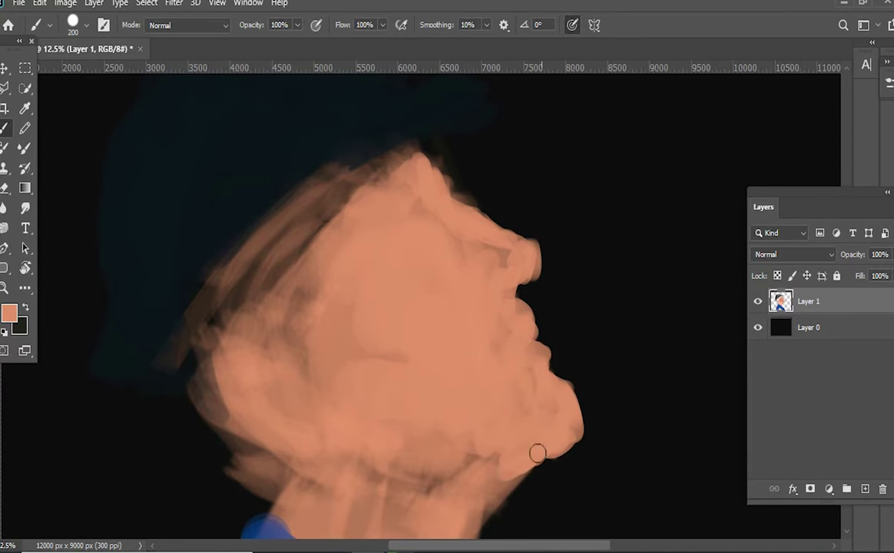
Undo the last jaw strokes and erase the forehead edge to sharpen the profile
{"action": "key", "text": "ctrl+minus"}
{"action": "key", "text": "ctrl+z"}
{"action": "key", "text": "ctrl+z"}
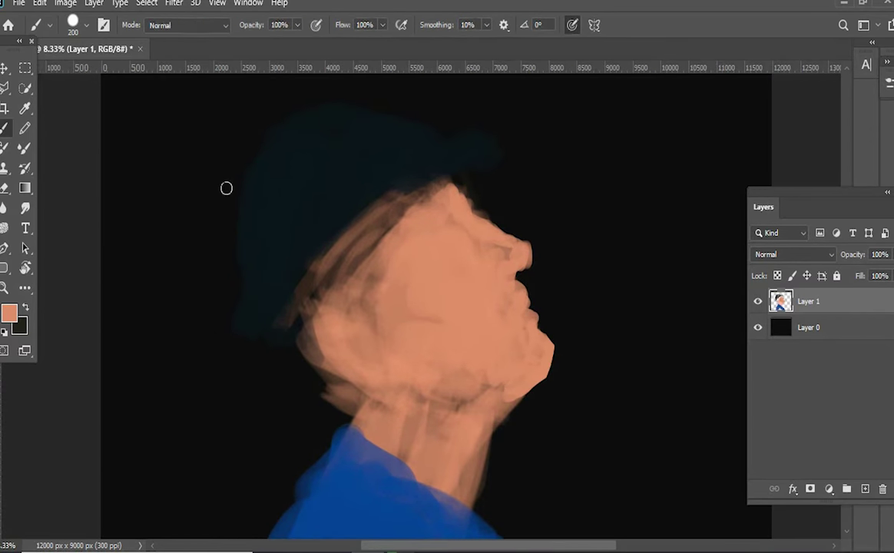
{"action": "left_click", "coordinate": [4, 192]}
{"action": "left_click_drag", "start_coordinate": [464, 192], "coordinate": [509, 211]}
Paint skin tone across the forehead and pink across the cheek
{"action": "key", "text": "b"}
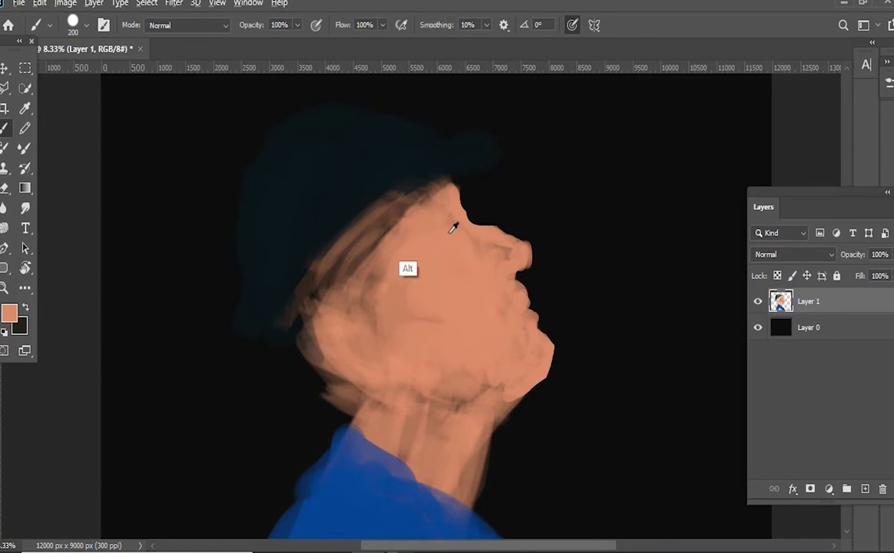
{"action": "mouse_move", "coordinate": [452, 225]}
{"action": "left_mouse_down"}
{"action": "mouse_move", "coordinate": [393, 312]}
{"action": "mouse_move", "coordinate": [460, 363]}
{"action": "left_mouse_up"}
{"action": "left_click", "coordinate": [9, 313]}
{"action": "left_click", "coordinate": [112, 167]}
{"action": "left_click", "coordinate": [324, 118]}
{"action": "mouse_move", "coordinate": [421, 304]}
{"action": "left_mouse_down"}
{"action": "mouse_move", "coordinate": [454, 280]}
{"action": "mouse_move", "coordinate": [463, 371]}
{"action": "mouse_move", "coordinate": [496, 385]}
{"action": "mouse_move", "coordinate": [417, 374]}
{"action": "left_mouse_up"}
Darken the hair and helmet edge along the forehead with the sampled helmet colour
{"action": "key", "text": "6"}
{"action": "key", "text": "5"}
{"action": "left_click", "coordinate": [478, 268], "text": "alt"}
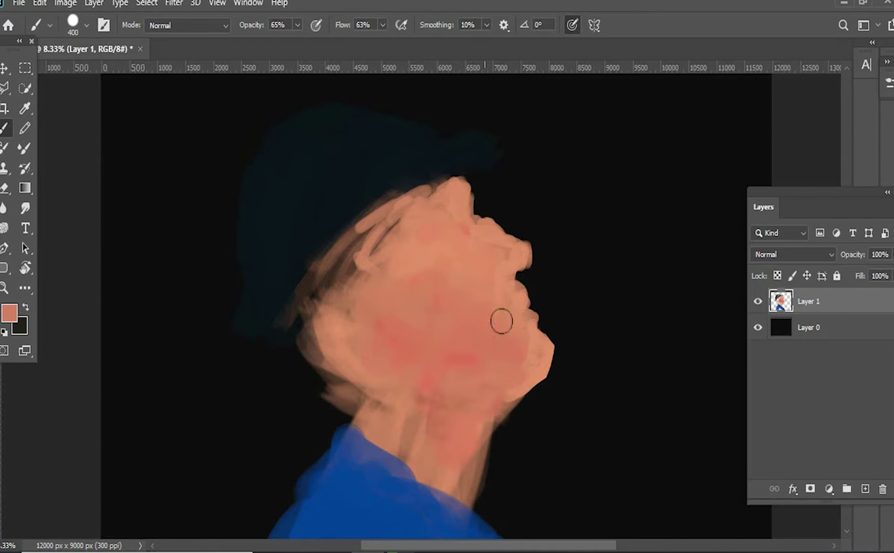
{"action": "left_click", "coordinate": [353, 211], "text": "alt"}
{"action": "left_click_drag", "start_coordinate": [353, 212], "coordinate": [317, 261]}
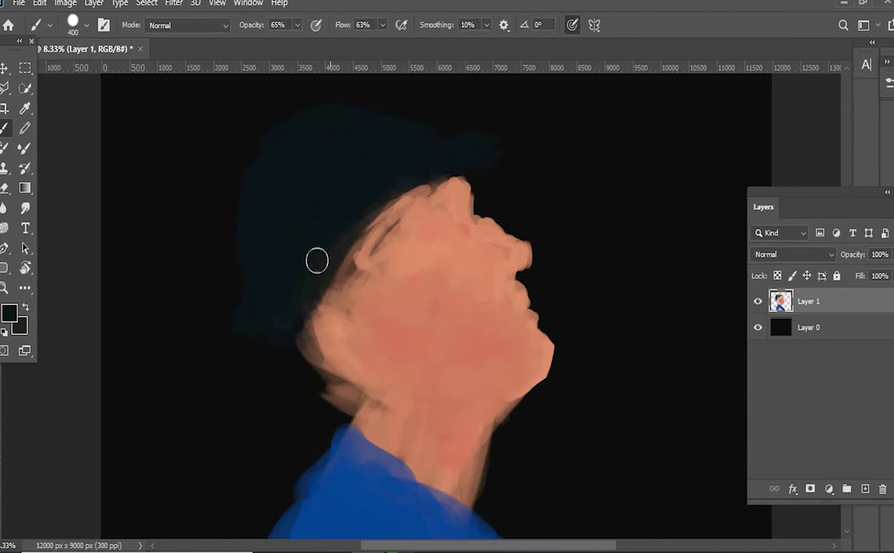
{"action": "mouse_move", "coordinate": [377, 223]}
{"action": "left_mouse_down"}
{"action": "mouse_move", "coordinate": [337, 270]}
{"action": "mouse_move", "coordinate": [343, 340]}
{"action": "left_mouse_up"}
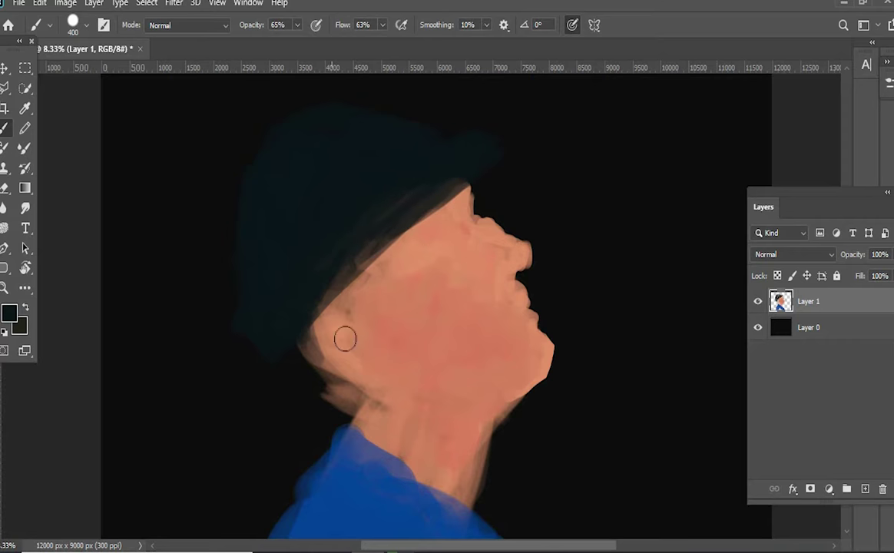
{"action": "scroll", "coordinate": [375, 264], "scroll_direction": "right", "scroll_amount": 2}
Blend the ear, jaw and neck with a darker brown-salmon
{"action": "left_click", "coordinate": [10, 312]}
{"action": "left_click", "coordinate": [92, 154]}
{"action": "left_click", "coordinate": [296, 123]}
{"action": "mouse_move", "coordinate": [313, 363]}
{"action": "left_mouse_down"}
{"action": "mouse_move", "coordinate": [417, 415]}
{"action": "mouse_move", "coordinate": [417, 399]}
{"action": "mouse_move", "coordinate": [353, 411]}
{"action": "mouse_move", "coordinate": [311, 289]}
{"action": "mouse_move", "coordinate": [433, 379]}
{"action": "left_mouse_up"}
Paint a red nose
{"action": "left_click", "coordinate": [9, 311]}
{"action": "left_click", "coordinate": [140, 140]}
{"action": "left_click", "coordinate": [319, 119]}
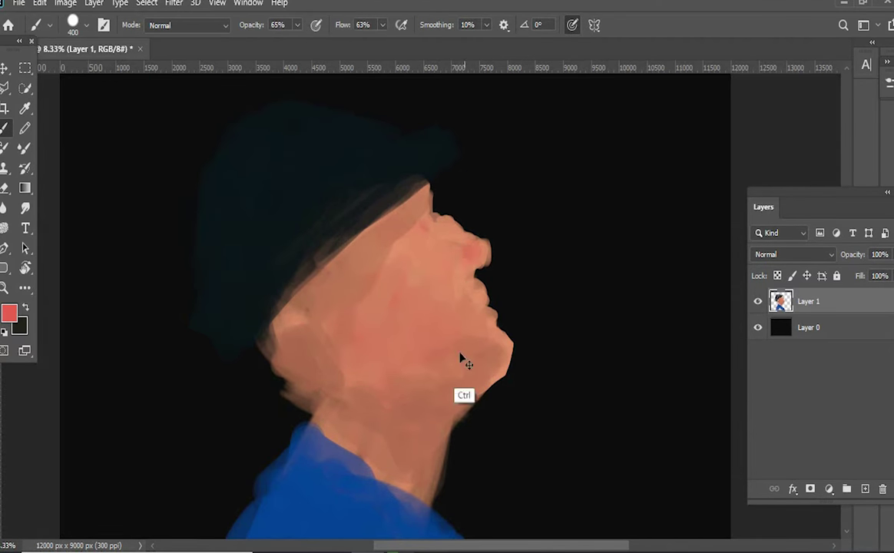
{"action": "key", "text": "ctrl+plus"}
{"action": "left_click_drag", "start_coordinate": [491, 307], "coordinate": [472, 272]}
{"action": "left_click_drag", "start_coordinate": [402, 227], "coordinate": [495, 169]}
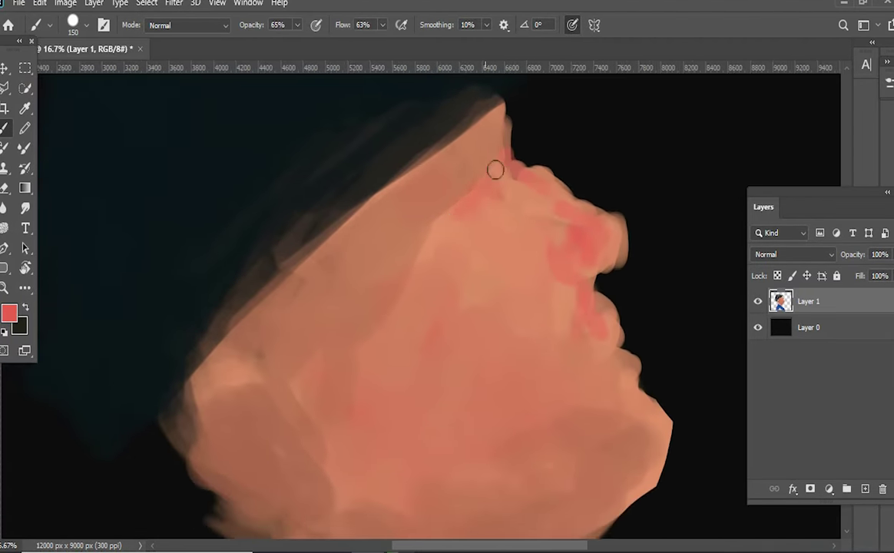
{"action": "left_click_drag", "start_coordinate": [445, 345], "coordinate": [429, 373]}
Paint a dark brown closed-eye line with a 60 px brush
{"action": "left_click", "coordinate": [9, 312]}
{"action": "left_click", "coordinate": [93, 266]}
{"action": "left_click", "coordinate": [319, 120]}
{"action": "key", "text": "["}
{"action": "key", "text": "["}
{"action": "key", "text": "["}
{"action": "left_click_drag", "start_coordinate": [438, 184], "coordinate": [418, 217]}
{"action": "key", "text": "ctrl+minus"}
{"action": "key", "text": "]"}
{"action": "key", "text": "]"}
{"action": "key", "text": "]"}
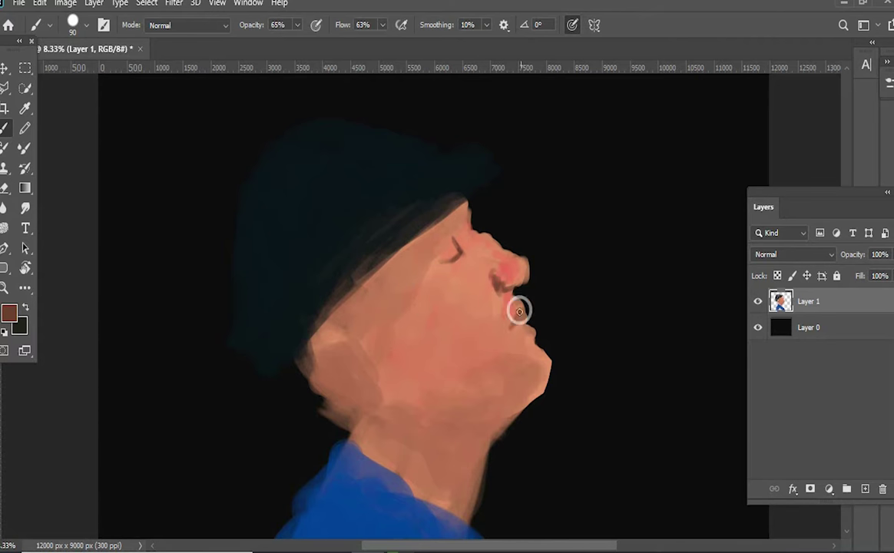
{"action": "left_click_drag", "start_coordinate": [518, 285], "coordinate": [536, 304]}
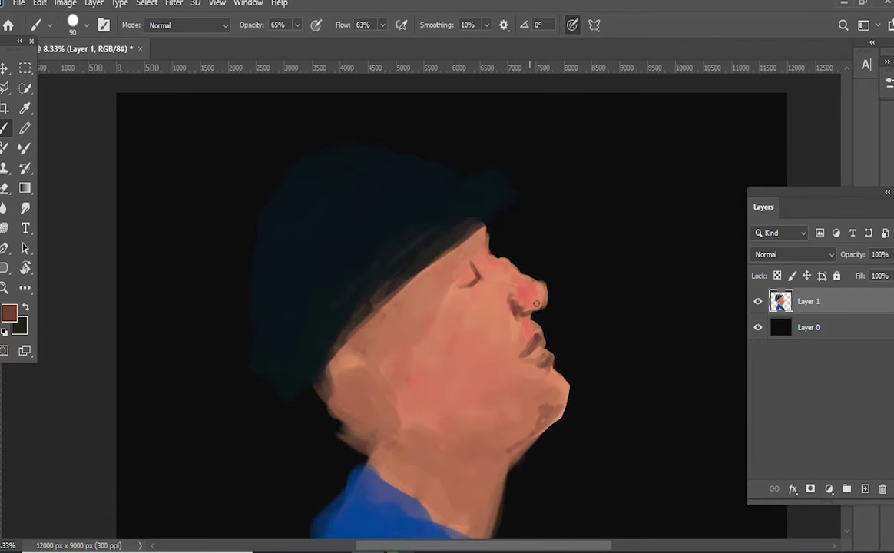
Browse the brush presets and brush settings panel
{"action": "right_click", "coordinate": [499, 371]}
{"action": "key", "text": "Escape"}
{"action": "right_click", "coordinate": [499, 373]}
{"action": "scroll", "coordinate": [615, 307], "scroll_direction": "down", "scroll_amount": 5}
{"action": "key", "text": "Escape"}
{"action": "key", "text": "z"}
{"action": "key", "text": "b"}
{"action": "left_click", "coordinate": [9, 313]}
{"action": "key", "text": "Escape"}
{"action": "left_click", "coordinate": [873, 187]}
{"action": "key", "text": "i"}
{"action": "left_click", "coordinate": [407, 388]}
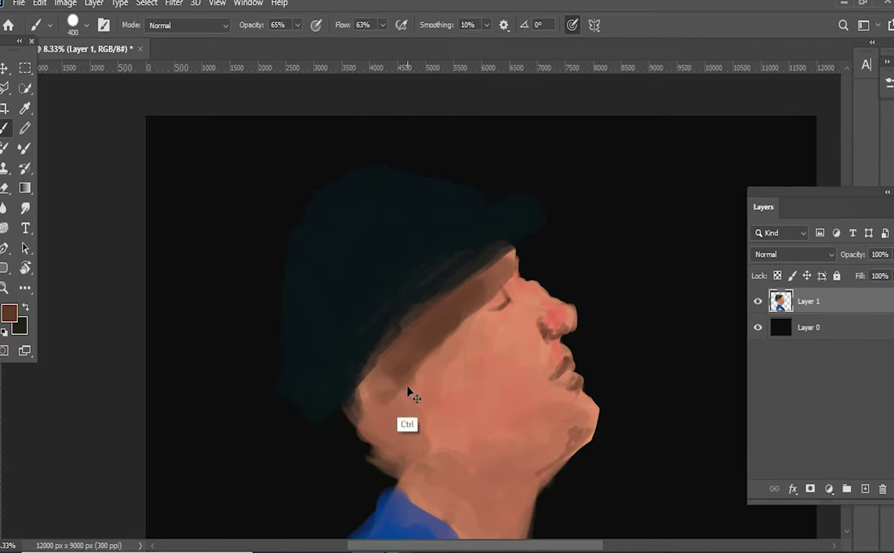
Paint darker brown shadows along the jaw and neck
{"action": "left_click", "coordinate": [11, 317]}
{"action": "key", "text": "b"}
{"action": "mouse_move", "coordinate": [415, 335]}
{"action": "left_mouse_down"}
{"action": "mouse_move", "coordinate": [368, 388]}
{"action": "mouse_move", "coordinate": [409, 459]}
{"action": "left_mouse_up"}
{"action": "mouse_move", "coordinate": [430, 399]}
{"action": "left_mouse_down"}
{"action": "mouse_move", "coordinate": [472, 376]}
{"action": "mouse_move", "coordinate": [499, 342]}
{"action": "left_mouse_up"}
{"action": "left_click", "coordinate": [9, 313]}
Add red to the cheek, smooth it with lighter skin, and tint the neck reddish
{"action": "left_click", "coordinate": [120, 156]}
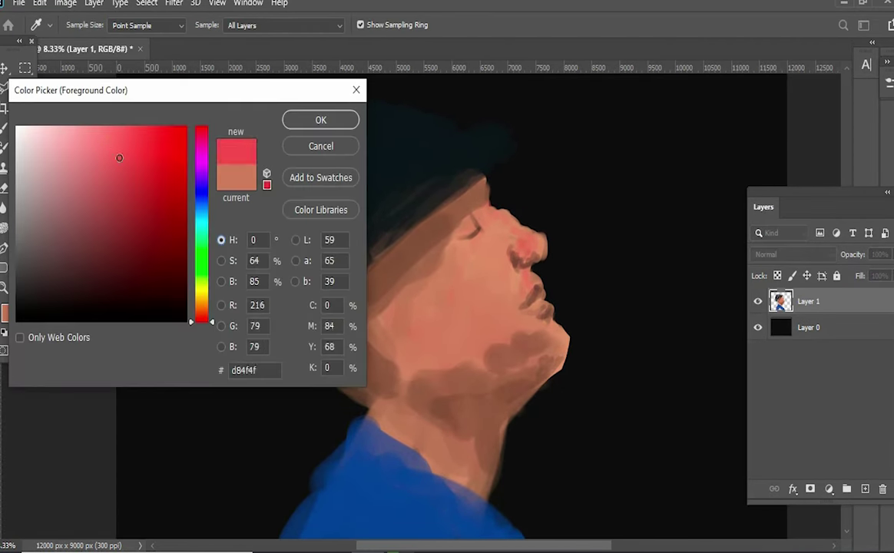
{"action": "left_click", "coordinate": [311, 120]}
{"action": "left_click_drag", "start_coordinate": [457, 319], "coordinate": [492, 265]}
{"action": "left_click_drag", "start_coordinate": [475, 298], "coordinate": [434, 343]}
{"action": "left_click", "coordinate": [530, 238], "text": "alt"}
{"action": "mouse_move", "coordinate": [400, 377]}
{"action": "left_mouse_down"}
{"action": "mouse_move", "coordinate": [437, 420]}
{"action": "mouse_move", "coordinate": [420, 460]}
{"action": "left_mouse_up"}
Paint dark brown and near-black around the ear
{"action": "left_click", "coordinate": [9, 313]}
{"action": "left_click", "coordinate": [311, 119]}
{"action": "scroll", "coordinate": [384, 349], "scroll_direction": "up", "scroll_amount": 2}
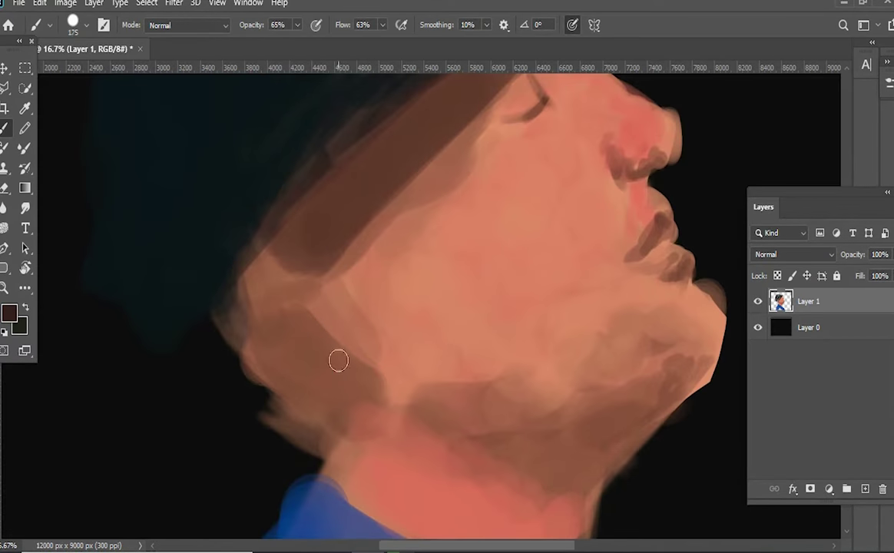
{"action": "mouse_move", "coordinate": [282, 339]}
{"action": "left_mouse_down"}
{"action": "mouse_move", "coordinate": [355, 421]}
{"action": "mouse_move", "coordinate": [273, 385]}
{"action": "mouse_move", "coordinate": [247, 277]}
{"action": "mouse_move", "coordinate": [298, 356]}
{"action": "mouse_move", "coordinate": [273, 294]}
{"action": "mouse_move", "coordinate": [343, 435]}
{"action": "left_mouse_up"}
{"action": "key", "text": "bracketright"}
{"action": "key", "text": "bracketright"}
{"action": "key", "text": "bracketright"}
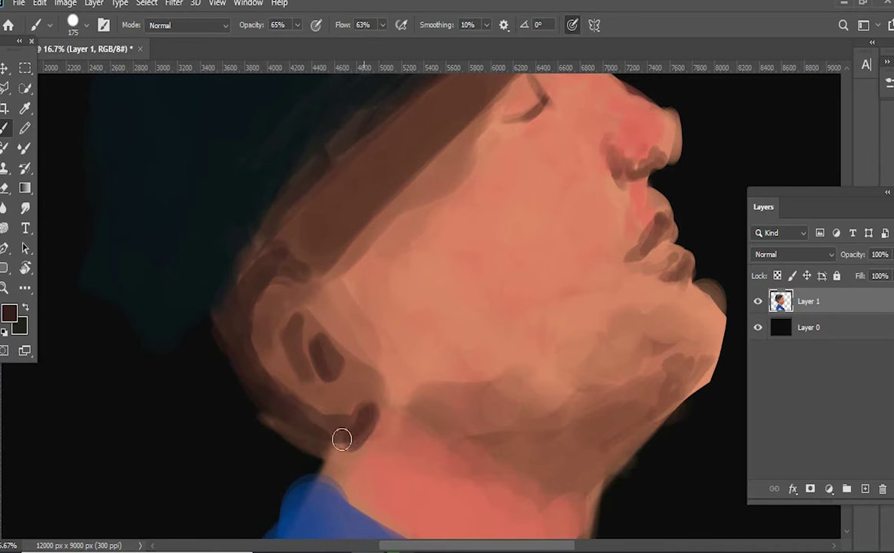
{"action": "scroll", "coordinate": [288, 363], "scroll_direction": "down", "scroll_amount": 3}
{"action": "left_click", "coordinate": [288, 363], "text": "alt"}
{"action": "mouse_move", "coordinate": [288, 363]}
{"action": "left_mouse_down"}
{"action": "mouse_move", "coordinate": [253, 324]}
{"action": "mouse_move", "coordinate": [210, 310]}
{"action": "left_mouse_up"}
Add dark brown strokes defining the ear with a 100 px brush
{"action": "scroll", "coordinate": [209, 309], "scroll_direction": "up", "scroll_amount": 2}
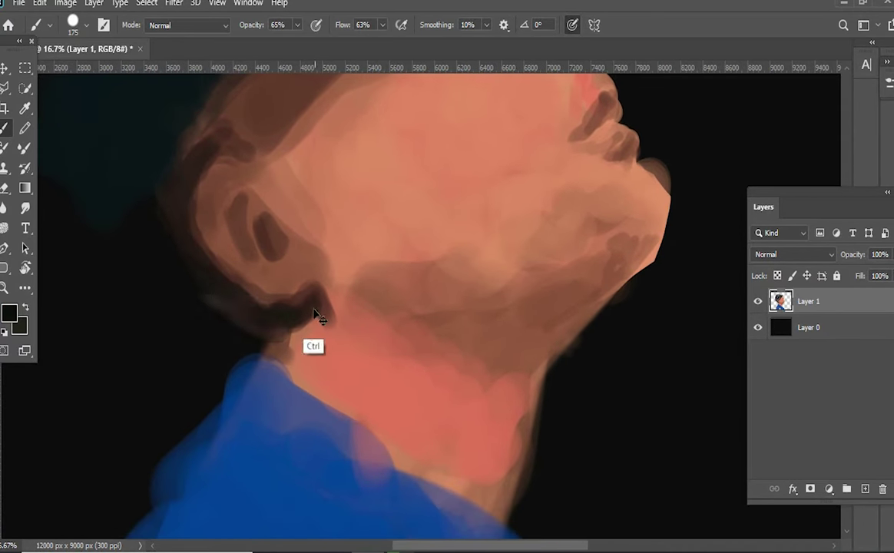
{"action": "scroll", "coordinate": [305, 458], "scroll_direction": "up", "scroll_amount": 2}
{"action": "scroll", "coordinate": [305, 459], "scroll_direction": "up", "scroll_amount": 2}
{"action": "key", "text": "bracketleft"}
{"action": "key", "text": "bracketleft"}
{"action": "key", "text": "bracketleft"}
{"action": "left_click", "coordinate": [331, 393], "text": "alt"}
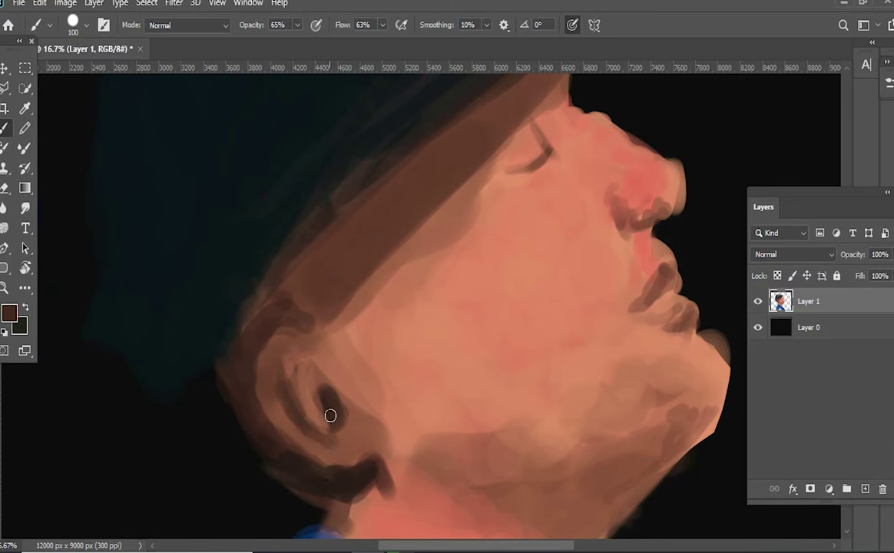
{"action": "left_click_drag", "start_coordinate": [331, 411], "coordinate": [327, 439]}
Paint a dark brown hair band across the upper head and beside the eye
{"action": "scroll", "coordinate": [360, 400], "scroll_direction": "down", "scroll_amount": 2}
{"action": "scroll", "coordinate": [360, 399], "scroll_direction": "up", "scroll_amount": 3}
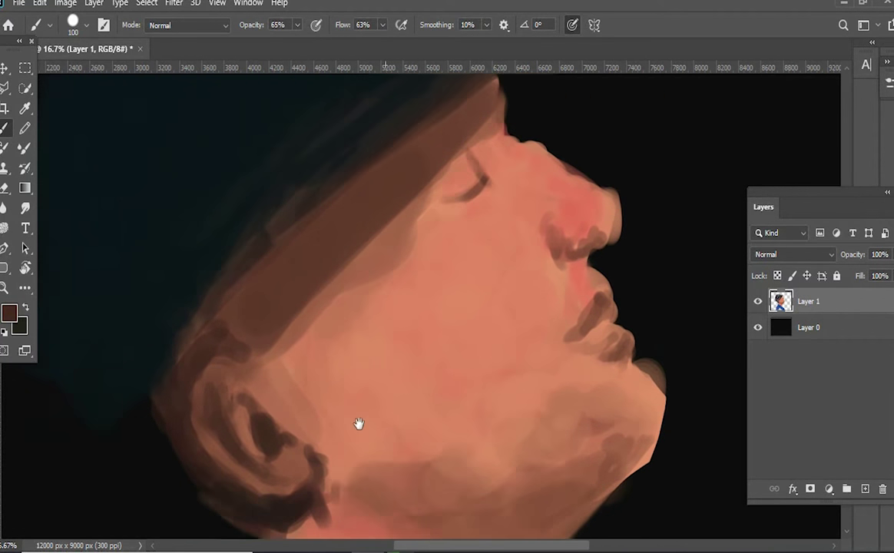
{"action": "scroll", "coordinate": [384, 323], "scroll_direction": "up", "scroll_amount": 1}
{"action": "key", "text": "bracketright"}
{"action": "key", "text": "bracketright"}
{"action": "key", "text": "bracketright"}
{"action": "mouse_move", "coordinate": [401, 283]}
{"action": "left_mouse_down"}
{"action": "mouse_move", "coordinate": [309, 199]}
{"action": "mouse_move", "coordinate": [369, 217]}
{"action": "left_mouse_up"}
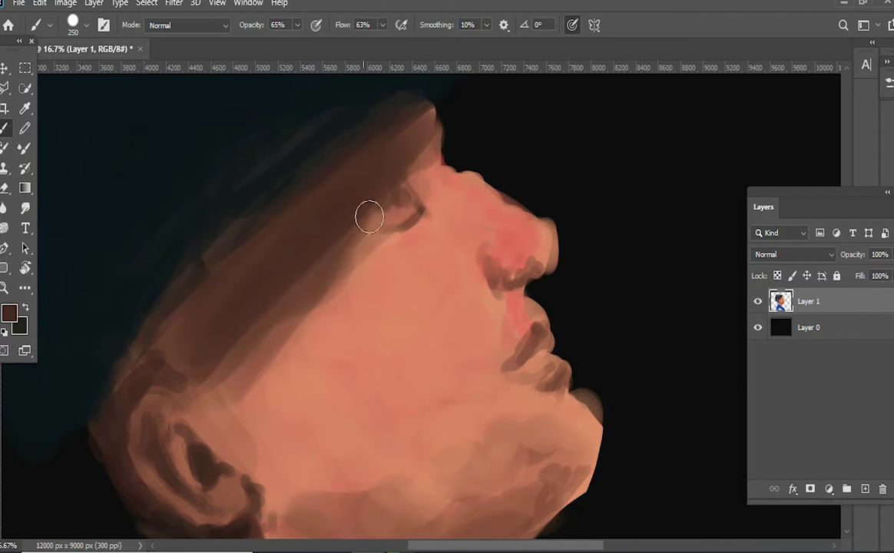
{"action": "key", "text": "bracketright"}
{"action": "key", "text": "bracketright"}
{"action": "key", "text": "bracketright"}
{"action": "left_click_drag", "start_coordinate": [376, 153], "coordinate": [349, 249]}
{"action": "left_click_drag", "start_coordinate": [393, 201], "coordinate": [308, 262]}
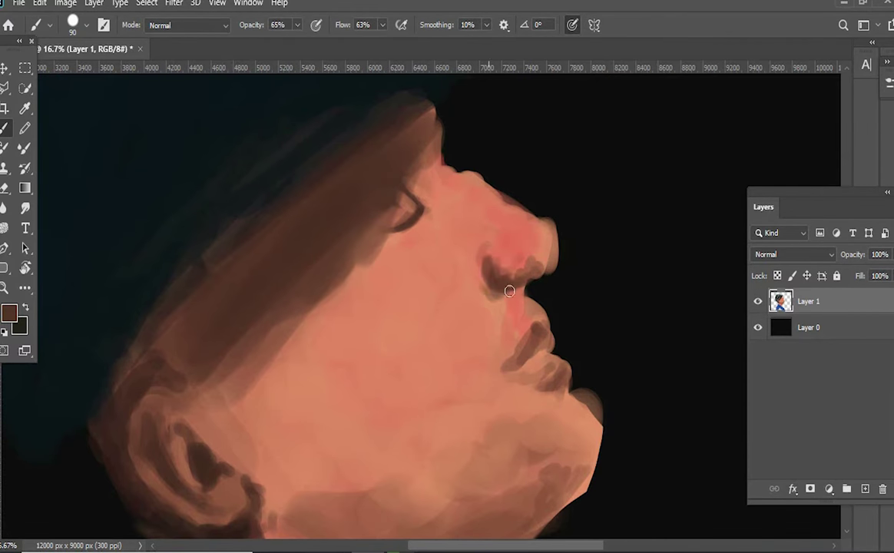
Soften the hair edge with salmon skin tone using a 500 px brush
{"action": "scroll", "coordinate": [509, 291], "scroll_direction": "down", "scroll_amount": 1}
{"action": "key", "text": "bracketright"}
{"action": "key", "text": "bracketright"}
{"action": "key", "text": "bracketright"}
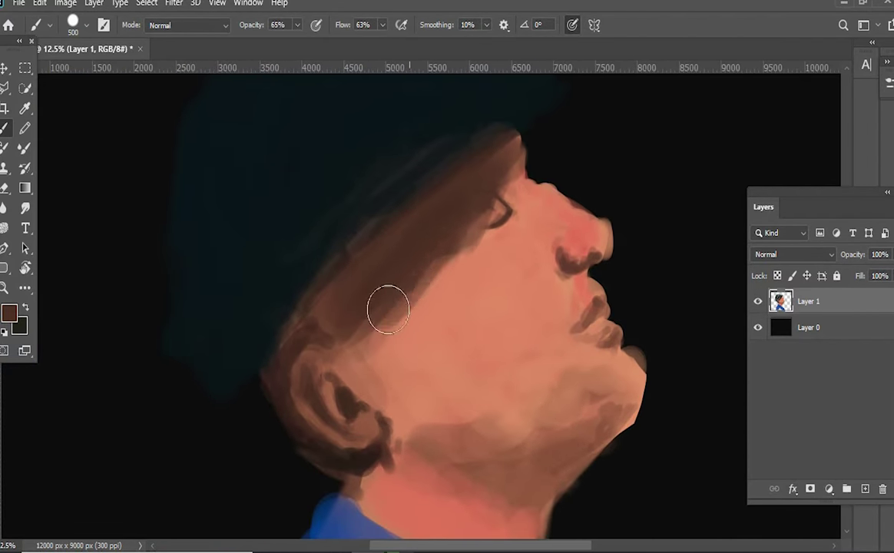
{"action": "left_click", "coordinate": [469, 320], "text": "alt"}
{"action": "mouse_move", "coordinate": [361, 265]}
{"action": "left_mouse_down"}
{"action": "mouse_move", "coordinate": [456, 353]}
{"action": "mouse_move", "coordinate": [428, 238]}
{"action": "left_mouse_up"}
Deepen the dark brown shadows under the jaw and around the neck
{"action": "left_click", "coordinate": [311, 257], "text": "alt"}
{"action": "key", "text": "bracketleft"}
{"action": "key", "text": "bracketleft"}
{"action": "key", "text": "bracketleft"}
{"action": "mouse_move", "coordinate": [468, 348]}
{"action": "left_mouse_down"}
{"action": "mouse_move", "coordinate": [489, 315]}
{"action": "mouse_move", "coordinate": [480, 395]}
{"action": "mouse_move", "coordinate": [411, 327]}
{"action": "mouse_move", "coordinate": [299, 265]}
{"action": "left_mouse_up"}
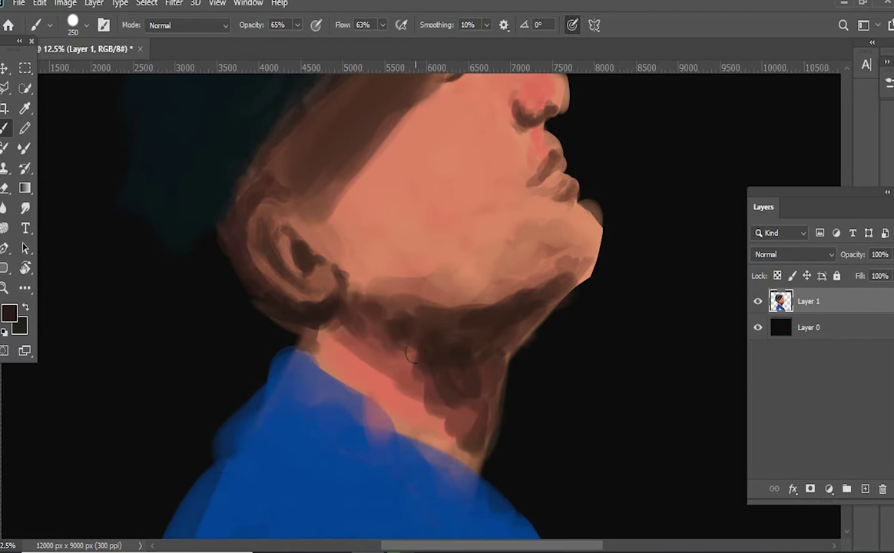
{"action": "left_click_drag", "start_coordinate": [407, 277], "coordinate": [545, 223]}
{"action": "left_click_drag", "start_coordinate": [542, 182], "coordinate": [561, 296]}
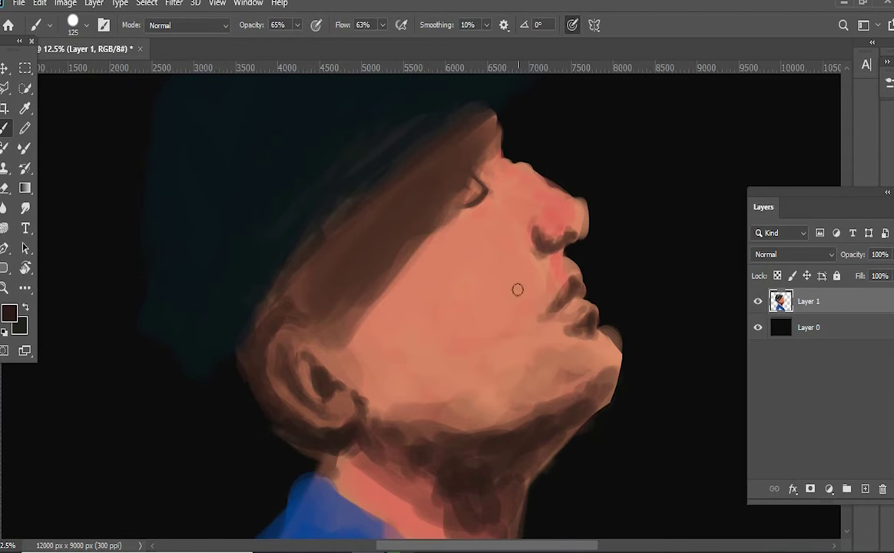
{"action": "left_click_drag", "start_coordinate": [551, 295], "coordinate": [505, 393]}
{"action": "left_click", "coordinate": [563, 292], "text": "alt"}
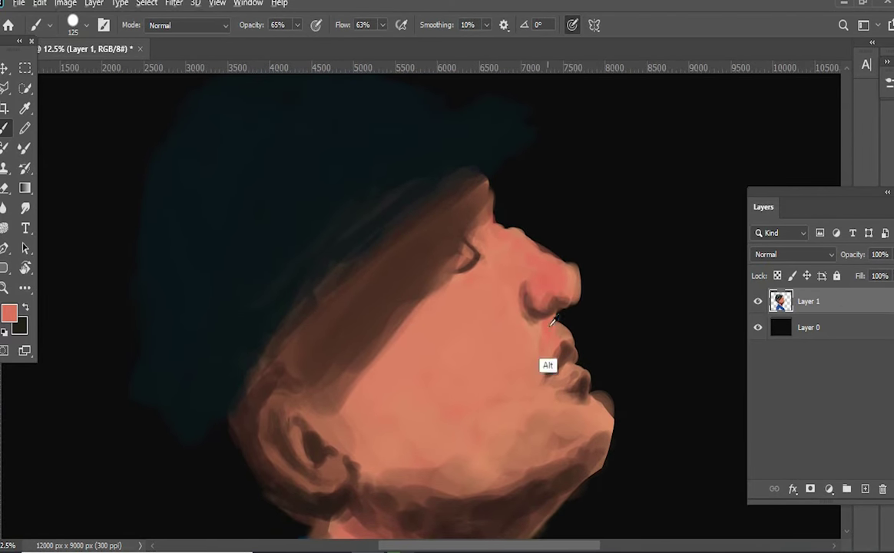
Erase stray paint along the forehead and brow, then select a 400 px textured brush
{"action": "key", "text": "e"}
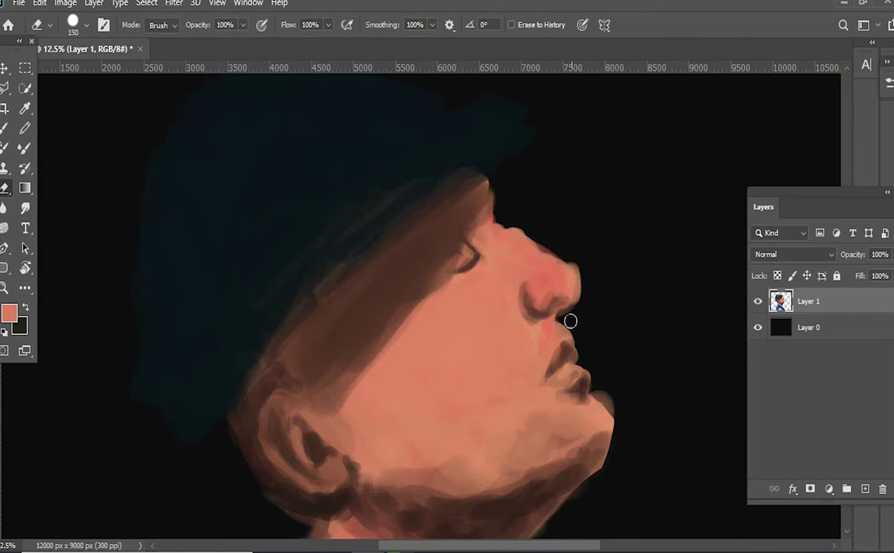
{"action": "left_click_drag", "start_coordinate": [620, 418], "coordinate": [576, 348]}
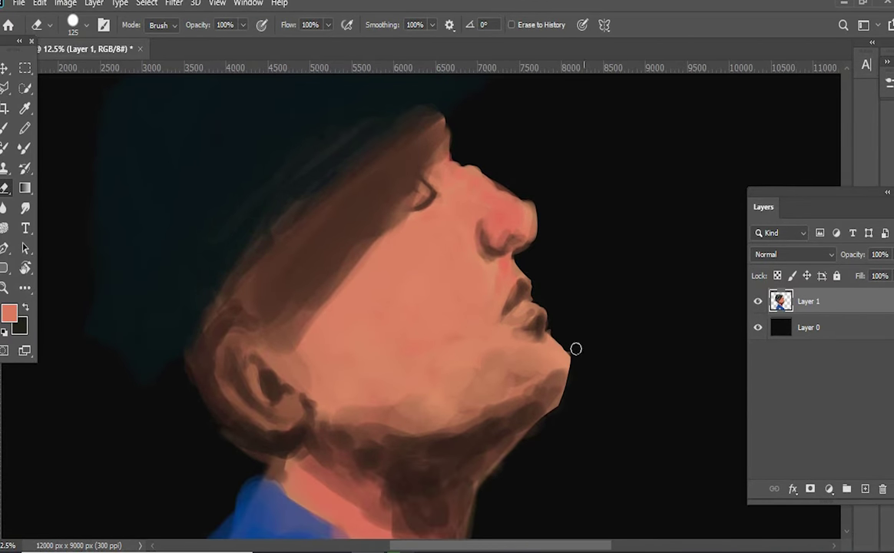
{"action": "scroll", "coordinate": [540, 430], "scroll_direction": "up", "scroll_amount": 3}
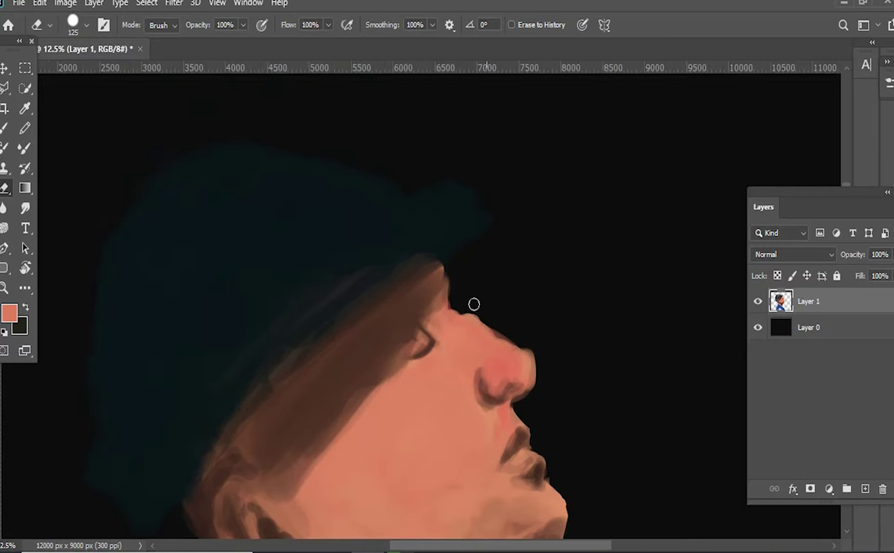
{"action": "scroll", "coordinate": [536, 389], "scroll_direction": "left", "scroll_amount": 1}
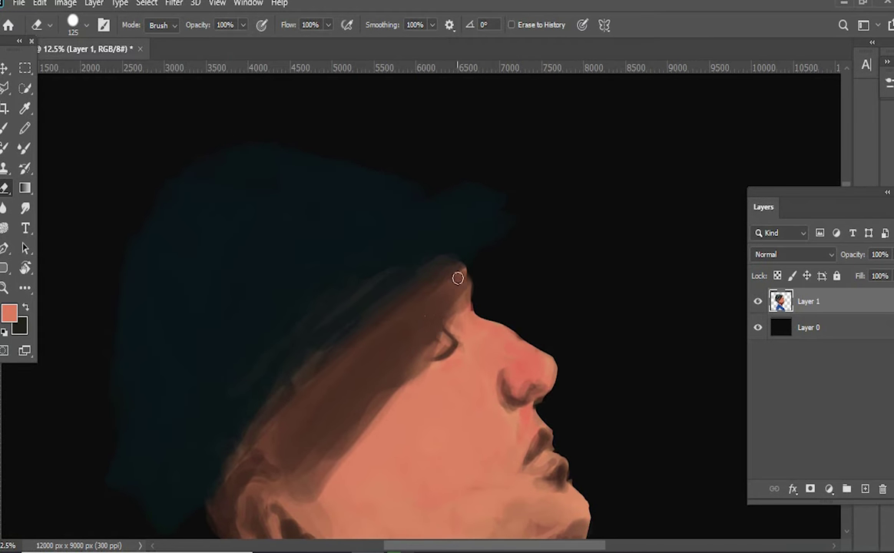
{"action": "scroll", "coordinate": [458, 278], "scroll_direction": "down", "scroll_amount": 1}
{"action": "scroll", "coordinate": [539, 263], "scroll_direction": "left", "scroll_amount": 1}
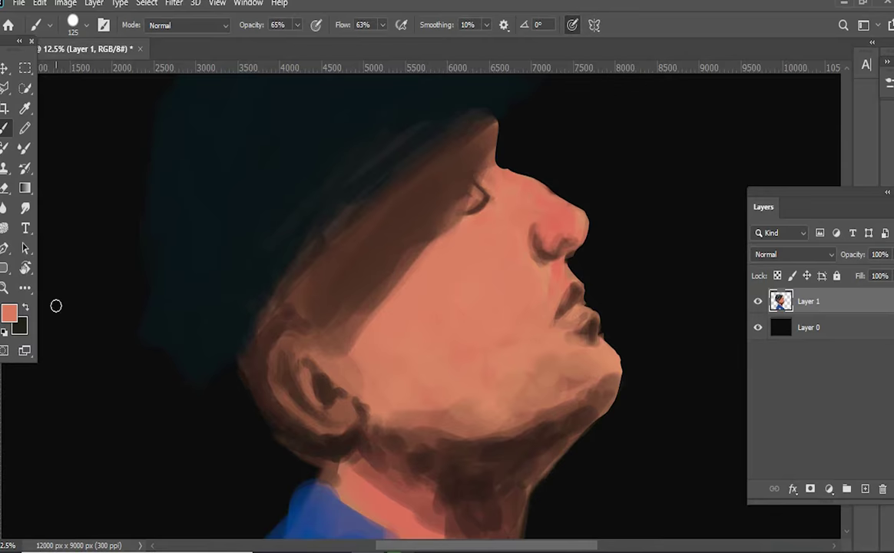
{"action": "left_click", "coordinate": [557, 343]}
Paint dark brown stubble on the chin, then skin tone over the upper cheek with a 500 px textured tip
{"action": "left_click", "coordinate": [449, 417], "text": "alt"}
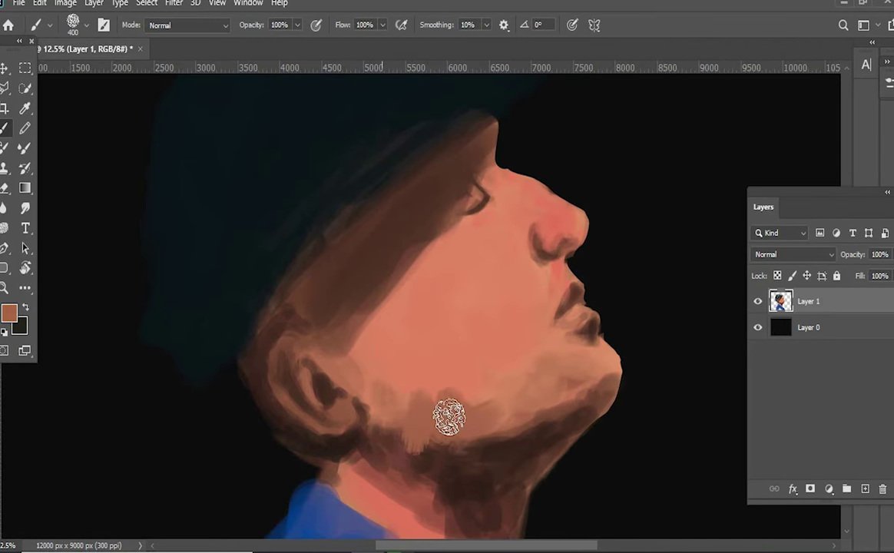
{"action": "left_click_drag", "start_coordinate": [450, 417], "coordinate": [459, 461]}
{"action": "left_click", "coordinate": [889, 83]}
{"action": "scroll", "coordinate": [645, 307], "scroll_direction": "down", "scroll_amount": 5}
{"action": "left_click", "coordinate": [668, 369]}
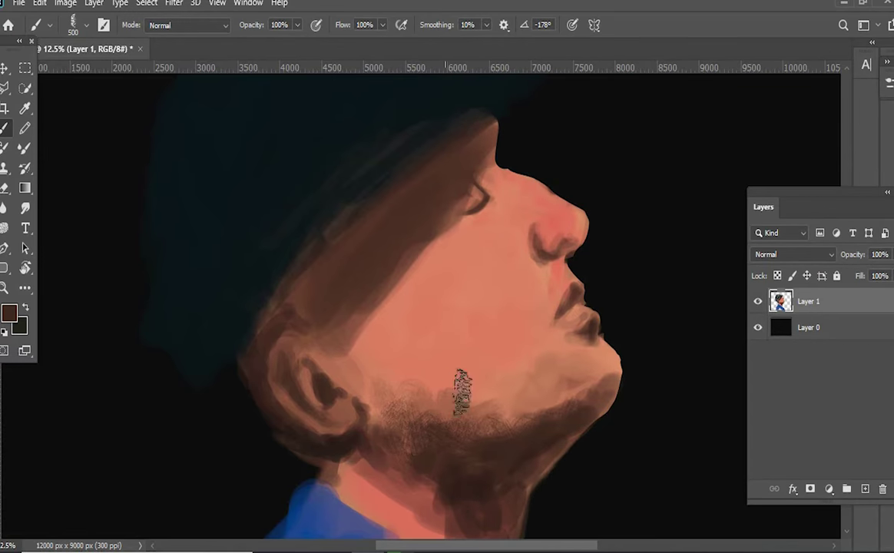
{"action": "left_click", "coordinate": [395, 307], "text": "alt"}
{"action": "left_click_drag", "start_coordinate": [395, 280], "coordinate": [351, 343]}
With Texture paint brush 3, darken the hat brim and jaw shadows and soften the cheek to salmon
{"action": "left_click", "coordinate": [399, 371], "text": "alt"}
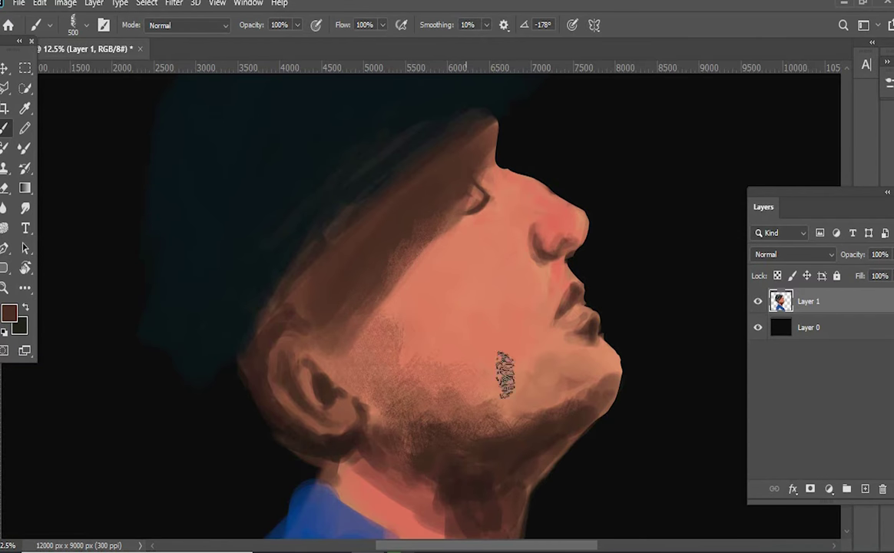
{"action": "scroll", "coordinate": [491, 384], "scroll_direction": "up", "scroll_amount": 2}
{"action": "left_click", "coordinate": [889, 82]}
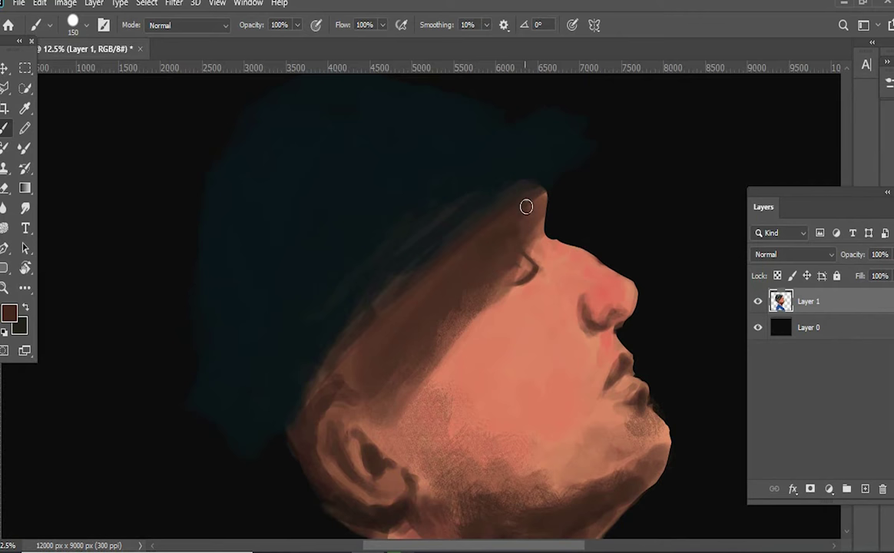
{"action": "mouse_move", "coordinate": [481, 259]}
{"action": "left_mouse_down"}
{"action": "mouse_move", "coordinate": [513, 194]}
{"action": "mouse_move", "coordinate": [471, 268]}
{"action": "left_mouse_up"}
{"action": "left_click_drag", "start_coordinate": [340, 355], "coordinate": [302, 428]}
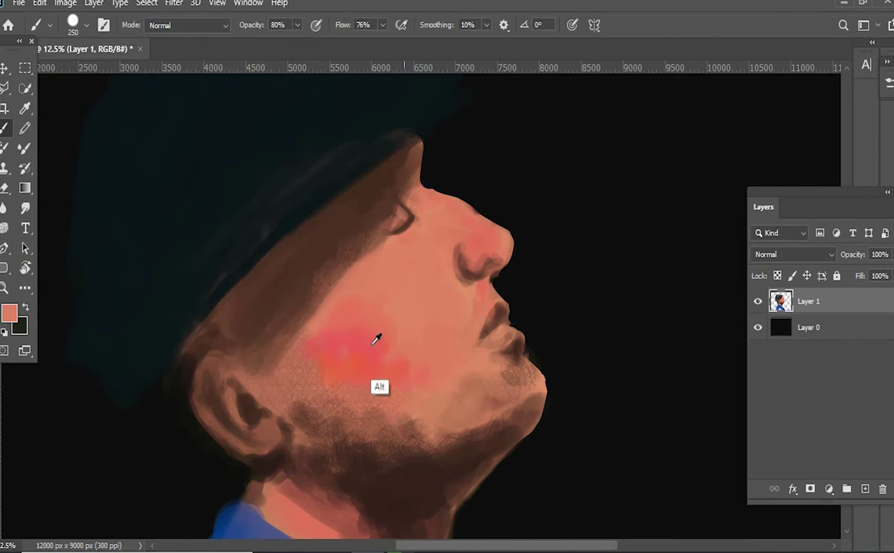
{"action": "mouse_move", "coordinate": [326, 373]}
{"action": "left_mouse_down"}
{"action": "mouse_move", "coordinate": [399, 366]}
{"action": "mouse_move", "coordinate": [375, 271]}
{"action": "mouse_move", "coordinate": [415, 308]}
{"action": "left_mouse_up"}
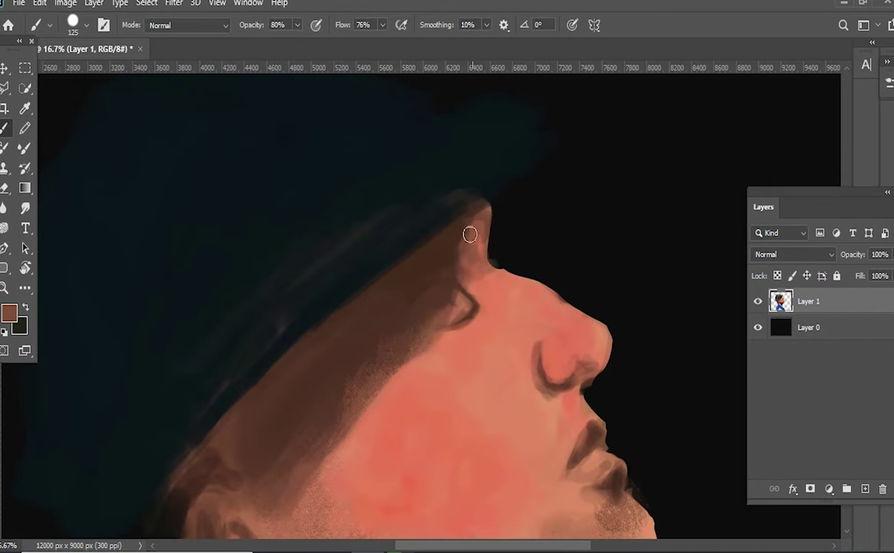
Switch to a different textured brush tip and set the foreground colour to salmon skin
{"action": "left_click", "coordinate": [886, 81]}
{"action": "left_click_drag", "start_coordinate": [873, 177], "coordinate": [873, 200]}
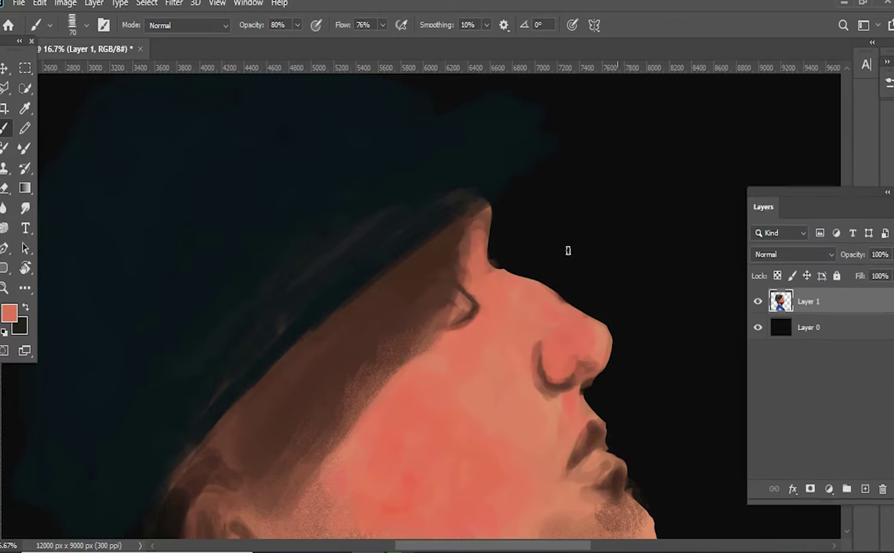
{"action": "left_click", "coordinate": [9, 312]}
{"action": "left_click", "coordinate": [110, 152]}
{"action": "key", "text": "Return"}
{"action": "scroll", "coordinate": [480, 429], "scroll_direction": "down", "scroll_amount": 2}
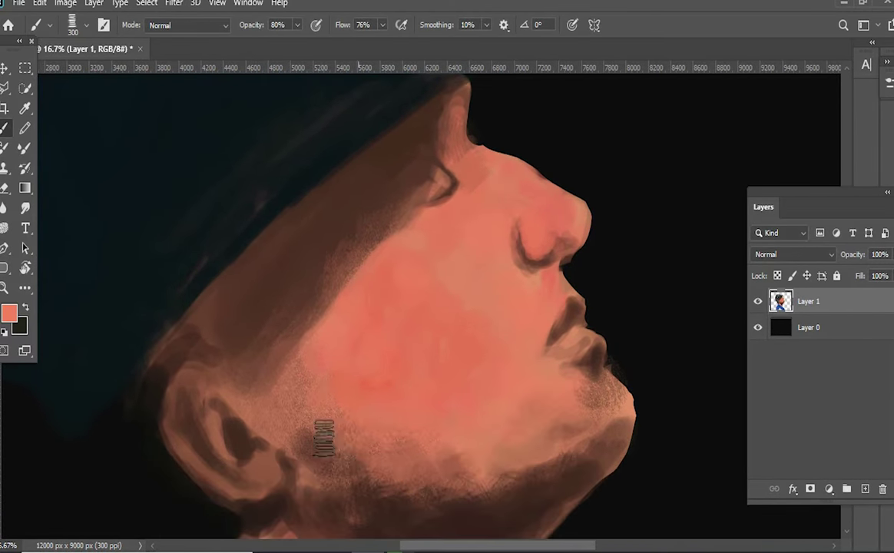
{"action": "scroll", "coordinate": [320, 435], "scroll_direction": "up", "scroll_amount": 2}
Paint a dark curved brow stroke with a 90 px brush in hair brown
{"action": "left_click_drag", "start_coordinate": [417, 428], "coordinate": [407, 490]}
{"action": "left_click", "coordinate": [391, 266], "text": "alt"}
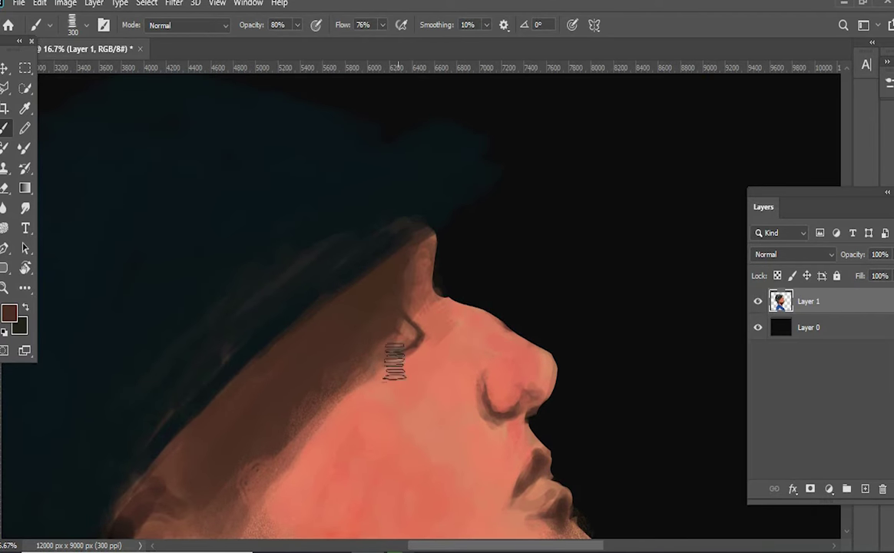
{"action": "key", "text": "bracketleft"}
{"action": "key", "text": "bracketleft"}
{"action": "key", "text": "bracketleft"}
{"action": "left_click_drag", "start_coordinate": [421, 338], "coordinate": [397, 352]}
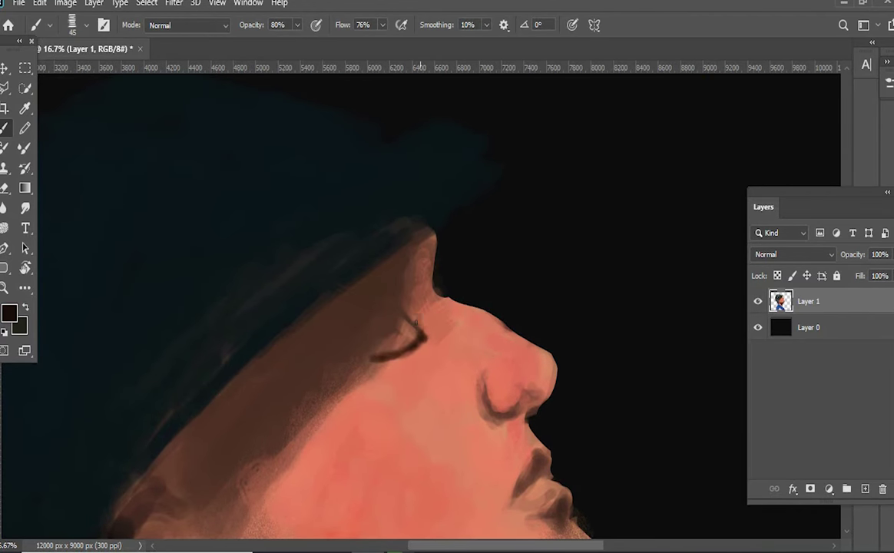
{"action": "left_click", "coordinate": [402, 332], "text": "alt"}
{"action": "left_click", "coordinate": [372, 328], "text": "alt"}
Enlarge the brush to 175 px and resample salmon and dark brown from the face
{"action": "key", "text": "bracketright"}
{"action": "key", "text": "bracketright"}
{"action": "key", "text": "bracketright"}
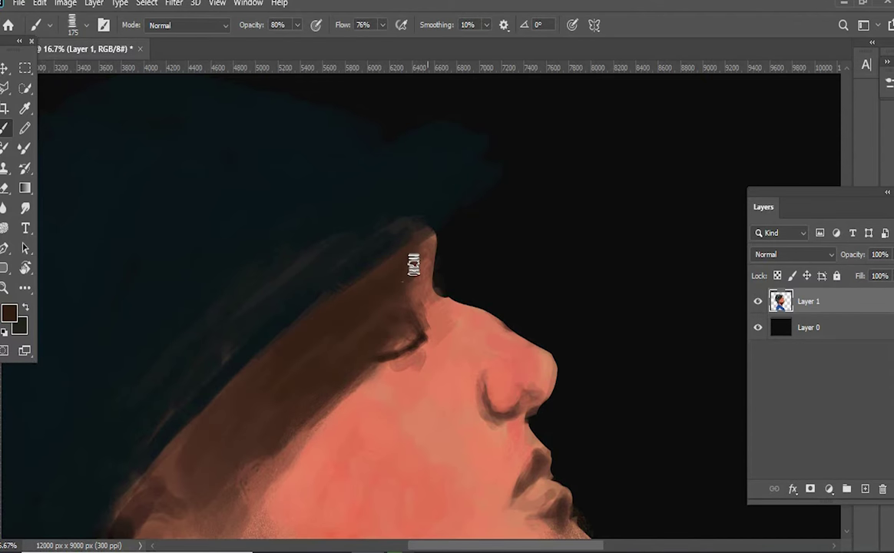
{"action": "left_click_drag", "start_coordinate": [439, 393], "coordinate": [514, 294]}
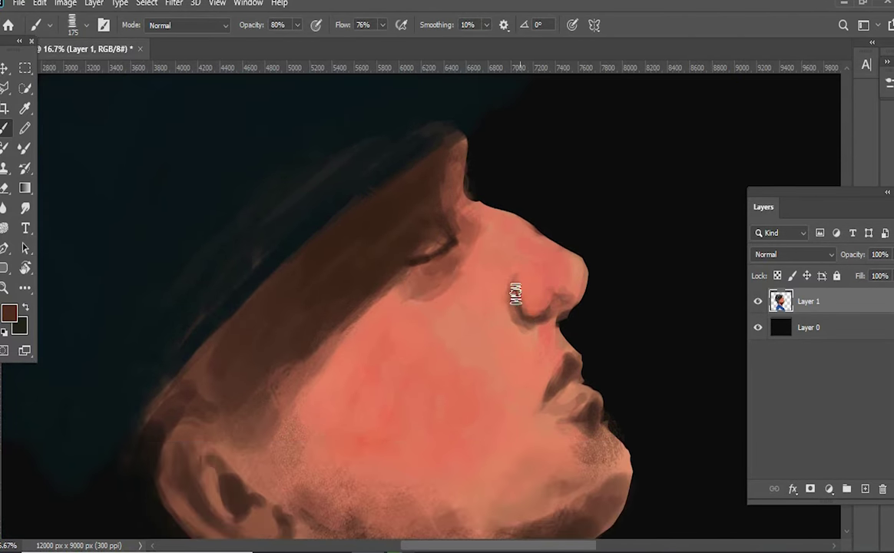
{"action": "left_click", "coordinate": [530, 350], "text": "alt"}
{"action": "left_click", "coordinate": [535, 294], "text": "alt"}
{"action": "scroll", "coordinate": [517, 275], "scroll_direction": "down", "scroll_amount": 1}
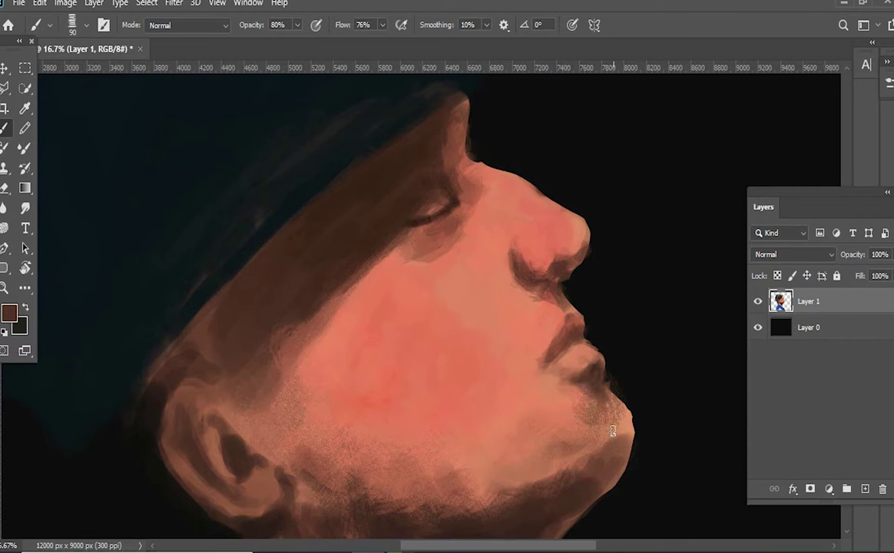
{"action": "scroll", "coordinate": [584, 392], "scroll_direction": "down", "scroll_amount": 2}
{"action": "left_click", "coordinate": [889, 81]}
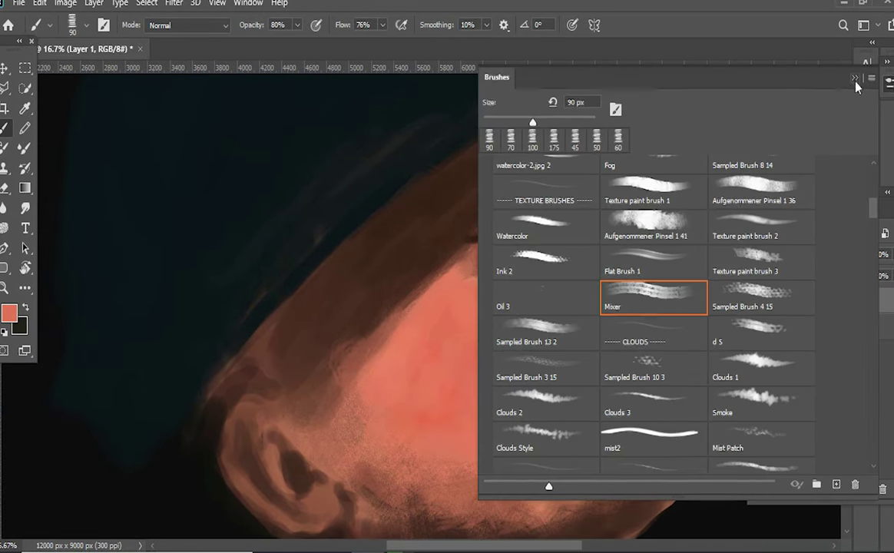
Choose the Aufgenommener Pinsel 1 41 brush and zoom out to the whole painting
{"action": "left_click", "coordinate": [645, 223]}
{"action": "left_click", "coordinate": [338, 369], "text": "alt"}
{"action": "key", "text": "ctrl+0"}
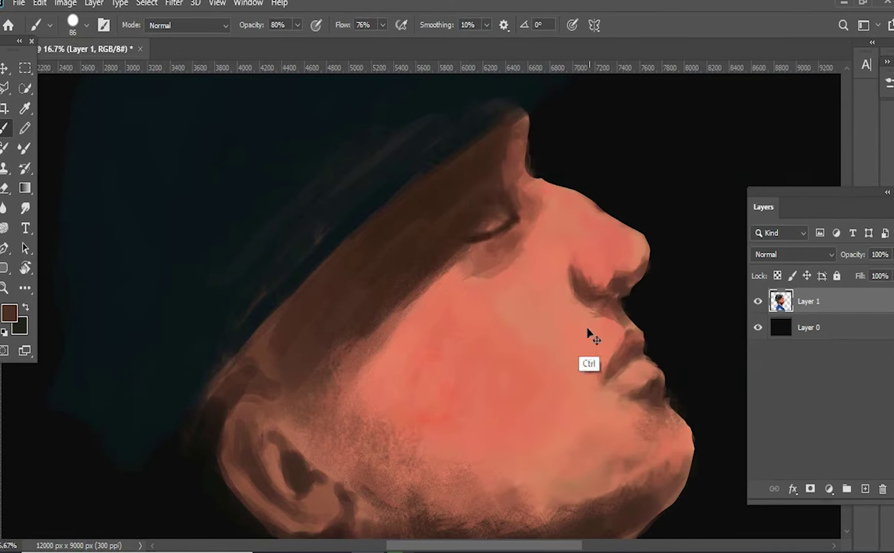
{"action": "scroll", "coordinate": [530, 407], "scroll_direction": "up", "scroll_amount": 2}
{"action": "scroll", "coordinate": [569, 461], "scroll_direction": "up", "scroll_amount": 1}
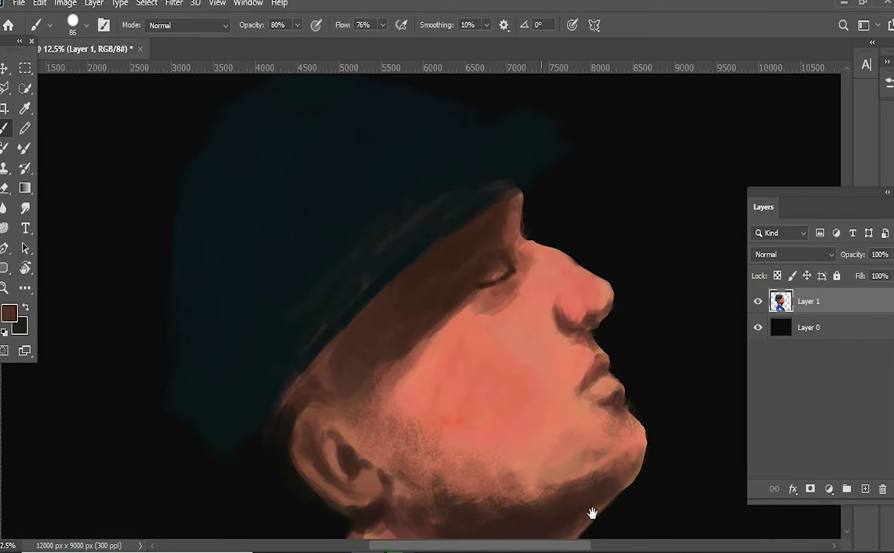
Sample salmon skin tone from the face and dark brown from the hair
{"action": "left_click", "coordinate": [582, 307], "text": "alt"}
{"action": "scroll", "coordinate": [551, 380], "scroll_direction": "down", "scroll_amount": 3}
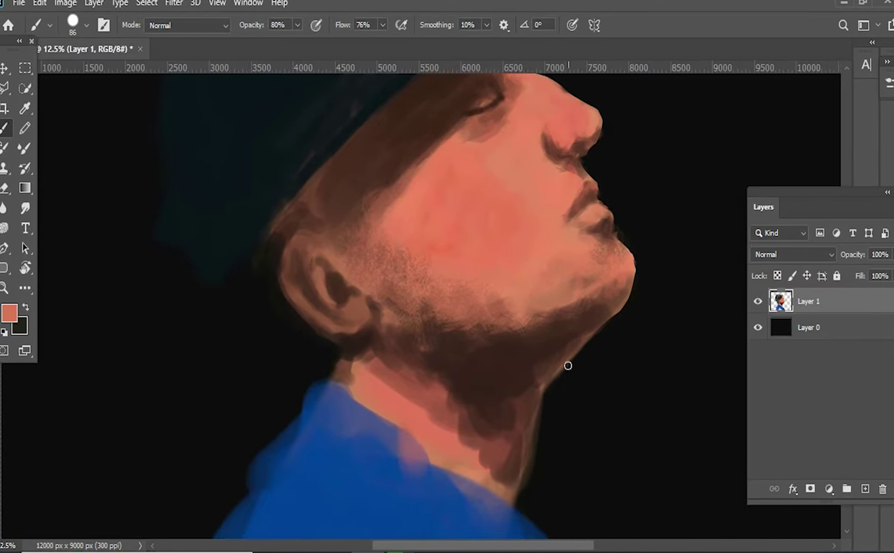
{"action": "left_click", "coordinate": [507, 336], "text": "alt"}
{"action": "scroll", "coordinate": [534, 443], "scroll_direction": "up", "scroll_amount": 2}
{"action": "scroll", "coordinate": [515, 394], "scroll_direction": "up", "scroll_amount": 1}
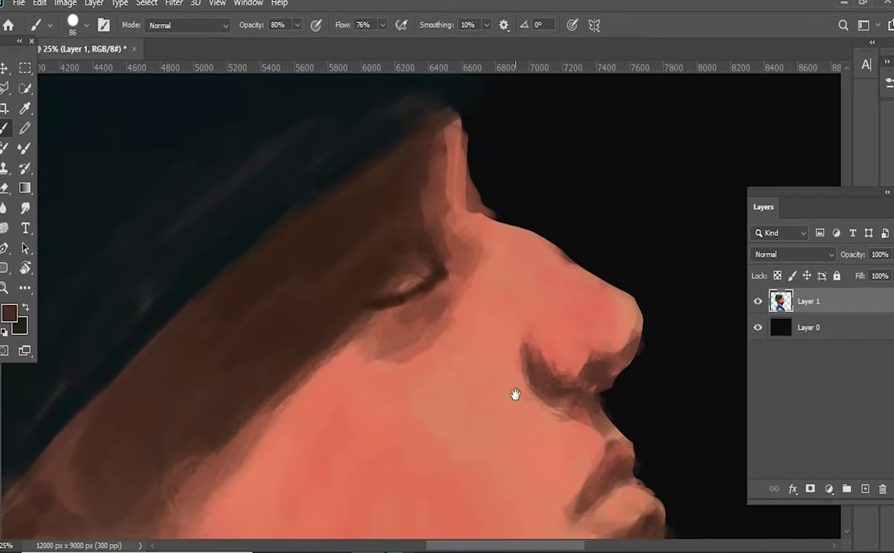
{"action": "scroll", "coordinate": [497, 371], "scroll_direction": "down", "scroll_amount": 1}
Set the foreground to a red-shifted salmon colour and lower paint flow to 60%
{"action": "left_click", "coordinate": [9, 312]}
{"action": "left_click", "coordinate": [110, 146]}
{"action": "key", "text": "Return"}
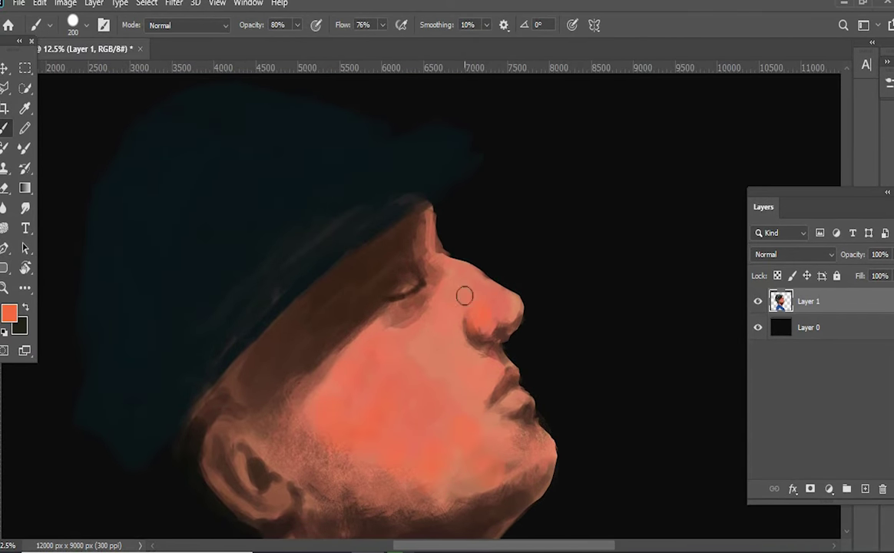
{"action": "left_click", "coordinate": [9, 313]}
{"action": "left_click", "coordinate": [201, 324]}
{"action": "key", "text": "Return"}
{"action": "key", "text": "b"}
{"action": "key", "text": "shift+6"}
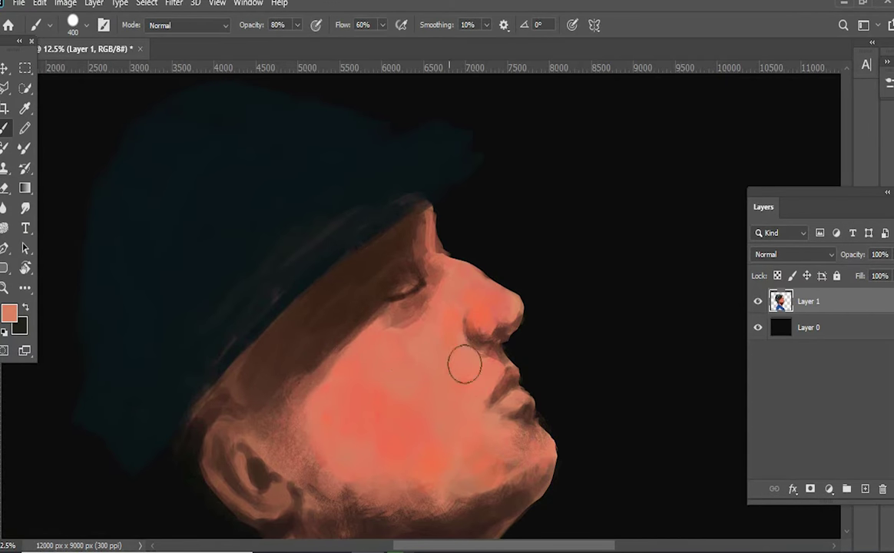
Warm the nose tip with orange paint, zoom in, and undo the stray upper-lip stroke
{"action": "left_click_drag", "start_coordinate": [447, 441], "coordinate": [417, 357]}
{"action": "key", "text": "ctrl+plus"}
{"action": "left_click_drag", "start_coordinate": [386, 434], "coordinate": [415, 361]}
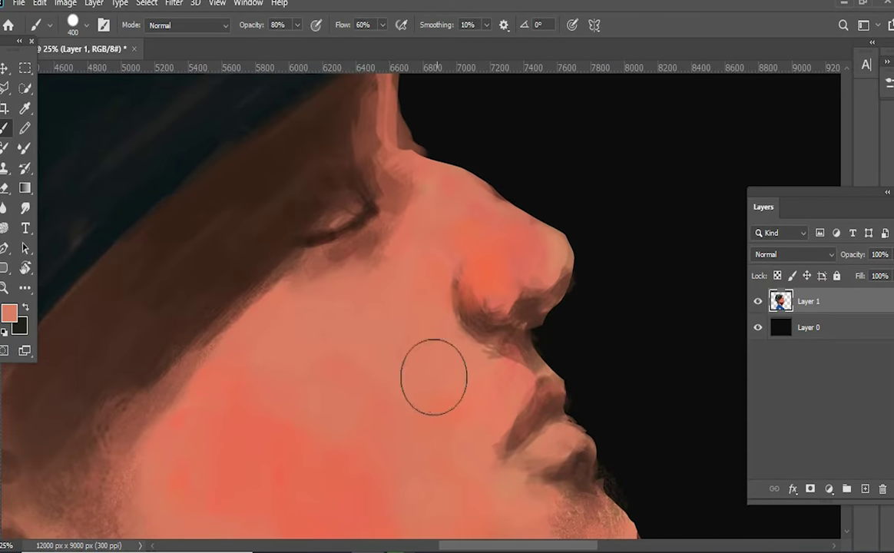
{"action": "key", "text": "bracketleft"}
{"action": "key", "text": "ctrl+z"}
{"action": "left_click_drag", "start_coordinate": [522, 411], "coordinate": [517, 371]}
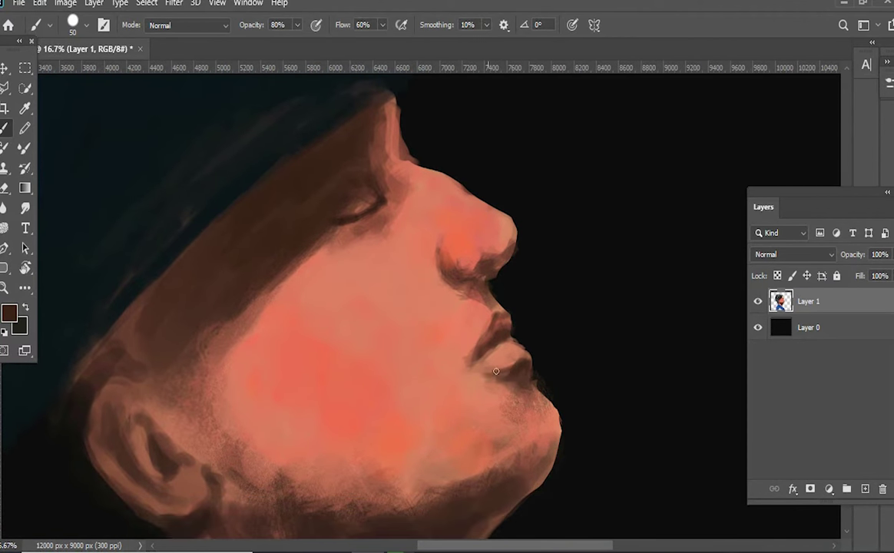
{"action": "left_click_drag", "start_coordinate": [539, 471], "coordinate": [588, 447]}
Paint square textured strokes on the cheek with a 280 px tip, then sample brown at 21% flow
{"action": "key", "text": "F5"}
{"action": "left_click", "coordinate": [529, 369]}
{"action": "key", "text": "F5"}
{"action": "mouse_move", "coordinate": [336, 329]}
{"action": "left_mouse_down"}
{"action": "mouse_move", "coordinate": [307, 361]}
{"action": "mouse_move", "coordinate": [362, 399]}
{"action": "left_mouse_up"}
{"action": "left_click", "coordinate": [323, 311], "text": "alt"}
{"action": "key", "text": "4"}
{"action": "key", "text": "8"}
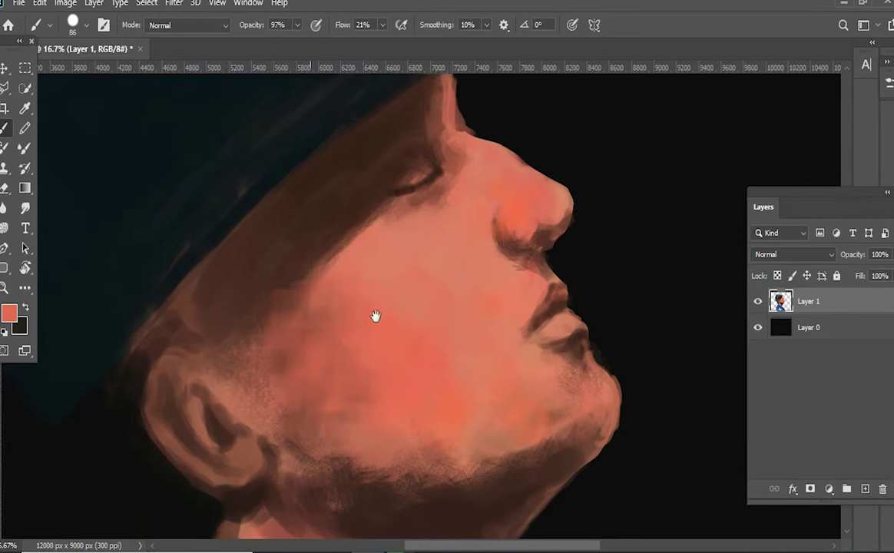
Paint red-orange warmth across the cheek and jaw and soft salmon over the chin
{"action": "mouse_move", "coordinate": [307, 299]}
{"action": "left_mouse_down"}
{"action": "mouse_move", "coordinate": [380, 340]}
{"action": "mouse_move", "coordinate": [301, 365]}
{"action": "mouse_move", "coordinate": [499, 315]}
{"action": "left_mouse_up"}
{"action": "left_click_drag", "start_coordinate": [523, 353], "coordinate": [606, 395]}
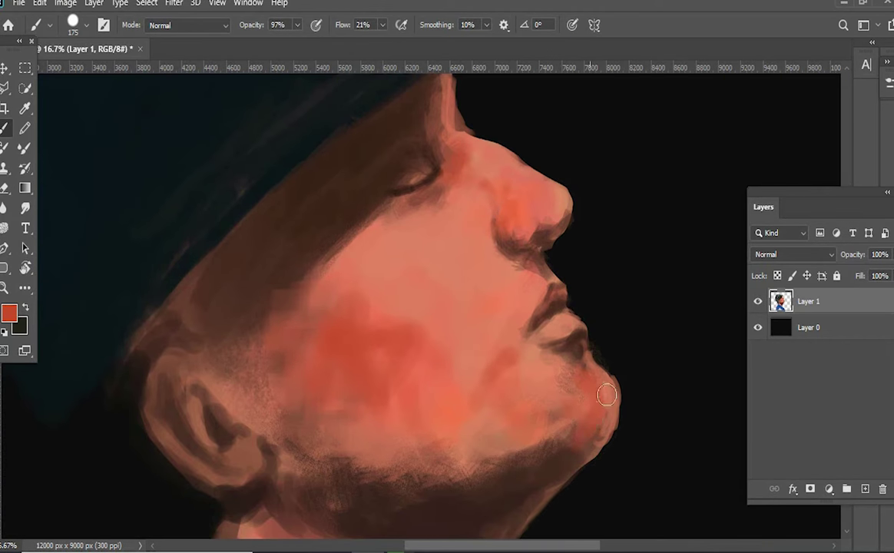
{"action": "mouse_move", "coordinate": [489, 465]}
{"action": "left_mouse_down"}
{"action": "mouse_move", "coordinate": [499, 415]}
{"action": "mouse_move", "coordinate": [510, 492]}
{"action": "mouse_move", "coordinate": [461, 430]}
{"action": "left_mouse_up"}
{"action": "left_click", "coordinate": [515, 369], "text": "alt"}
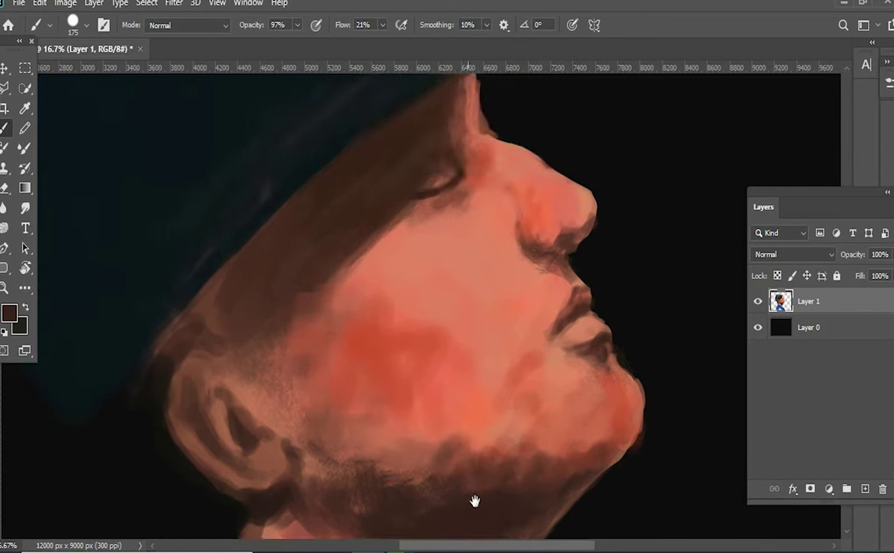
{"action": "scroll", "coordinate": [530, 257], "scroll_direction": "down", "scroll_amount": 2}
Zoom in and darken the eyelid crease with a dark stroke
{"action": "key", "text": "ctrl+plus"}
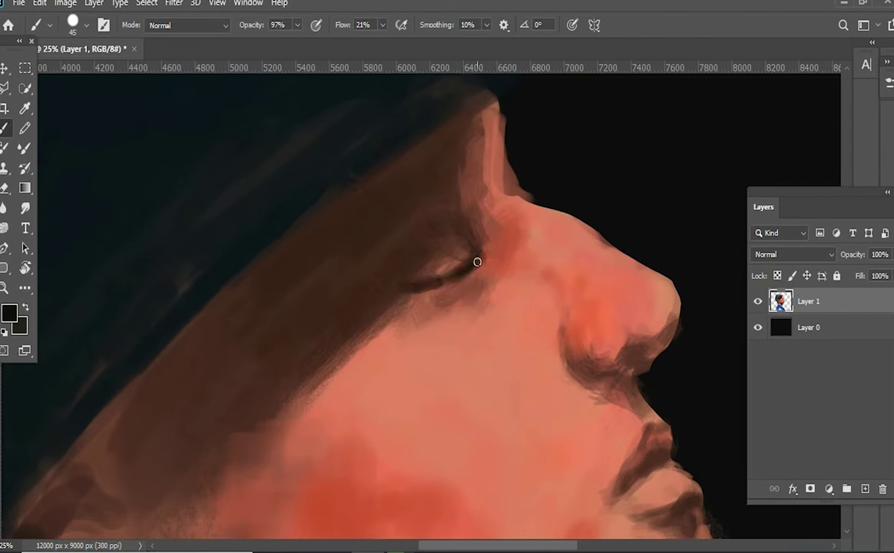
{"action": "left_click_drag", "start_coordinate": [475, 260], "coordinate": [404, 251]}
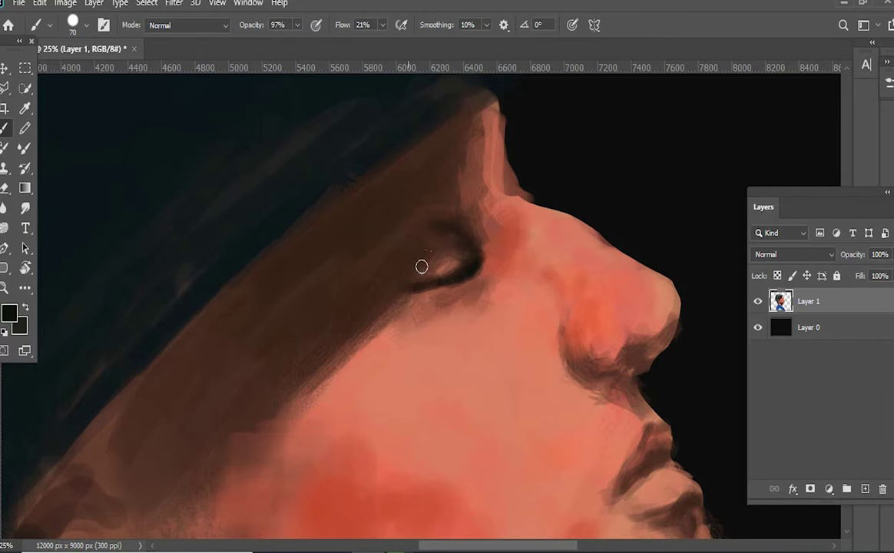
{"action": "key", "text": "ctrl+minus"}
{"action": "key", "text": "ctrl+minus"}
{"action": "key", "text": "ctrl+minus"}
{"action": "key", "text": "ctrl+plus"}
{"action": "key", "text": "ctrl+plus"}
Darken the hair and beard with four broad strokes
{"action": "mouse_move", "coordinate": [444, 246]}
{"action": "left_mouse_down"}
{"action": "mouse_move", "coordinate": [290, 313]}
{"action": "mouse_move", "coordinate": [434, 165]}
{"action": "left_mouse_up"}
{"action": "left_click_drag", "start_coordinate": [430, 307], "coordinate": [422, 212]}
{"action": "mouse_move", "coordinate": [338, 414]}
{"action": "left_mouse_down"}
{"action": "mouse_move", "coordinate": [447, 479]}
{"action": "mouse_move", "coordinate": [507, 419]}
{"action": "left_mouse_up"}
{"action": "mouse_move", "coordinate": [544, 439]}
{"action": "left_mouse_down"}
{"action": "mouse_move", "coordinate": [533, 420]}
{"action": "mouse_move", "coordinate": [503, 496]}
{"action": "left_mouse_up"}
{"action": "key", "text": "bracketleft"}
{"action": "key", "text": "bracketleft"}
{"action": "key", "text": "bracketleft"}
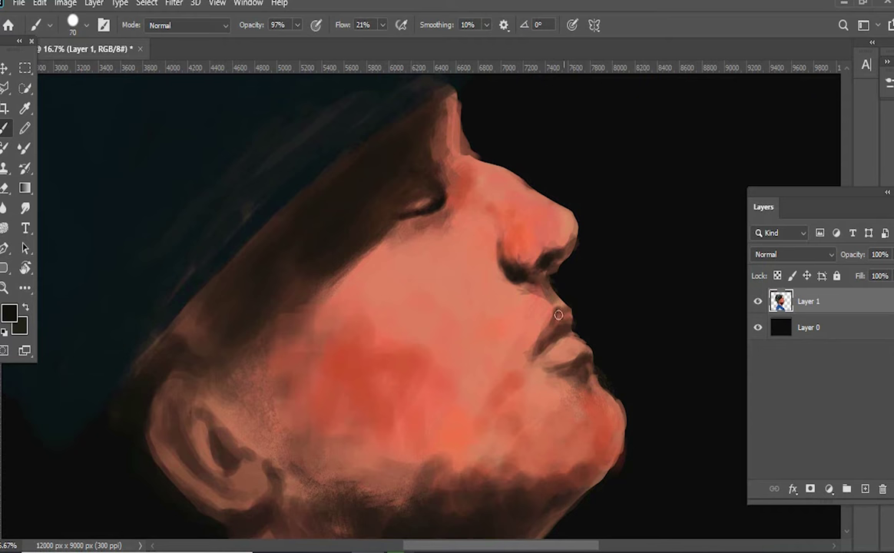
{"action": "key", "text": "bracketright"}
{"action": "key", "text": "bracketright"}
{"action": "key", "text": "bracketright"}
Shade along the jaw in brown and smooth the cheek with lighter salmon
{"action": "mouse_move", "coordinate": [461, 454]}
{"action": "left_mouse_down"}
{"action": "mouse_move", "coordinate": [493, 381]}
{"action": "mouse_move", "coordinate": [471, 376]}
{"action": "mouse_move", "coordinate": [593, 394]}
{"action": "mouse_move", "coordinate": [531, 391]}
{"action": "mouse_move", "coordinate": [569, 356]}
{"action": "mouse_move", "coordinate": [499, 409]}
{"action": "mouse_move", "coordinate": [563, 441]}
{"action": "left_mouse_up"}
{"action": "left_click", "coordinate": [564, 335], "text": "alt"}
{"action": "mouse_move", "coordinate": [564, 335]}
{"action": "left_mouse_down"}
{"action": "mouse_move", "coordinate": [394, 246]}
{"action": "mouse_move", "coordinate": [485, 311]}
{"action": "left_mouse_up"}
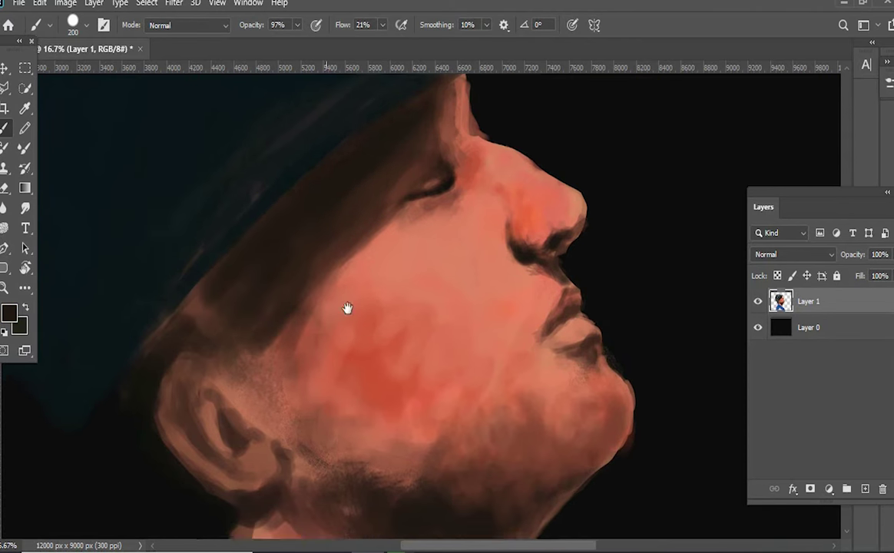
{"action": "left_click_drag", "start_coordinate": [349, 310], "coordinate": [363, 203]}
Paint dark shadow behind the ear at 100% opacity with a smaller brush
{"action": "key", "text": "bracketleft"}
{"action": "key", "text": "bracketleft"}
{"action": "key", "text": "bracketleft"}
{"action": "key", "text": "0"}
{"action": "left_click_drag", "start_coordinate": [305, 350], "coordinate": [283, 372]}
{"action": "key", "text": "bracketleft"}
{"action": "key", "text": "bracketleft"}
{"action": "left_click_drag", "start_coordinate": [219, 338], "coordinate": [233, 409]}
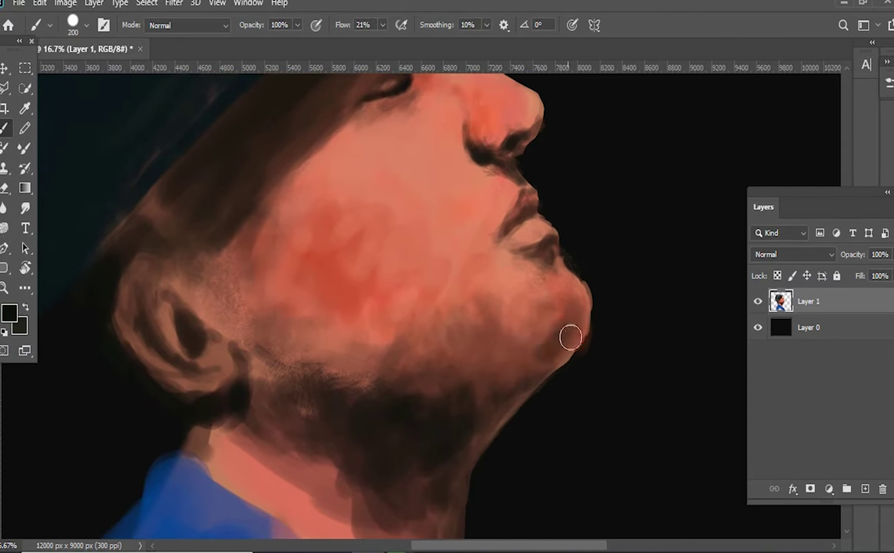
Sample salmon-brown, lip peach and deeper red, and add reddish paint under the lower lip
{"action": "left_click", "coordinate": [523, 323], "text": "alt"}
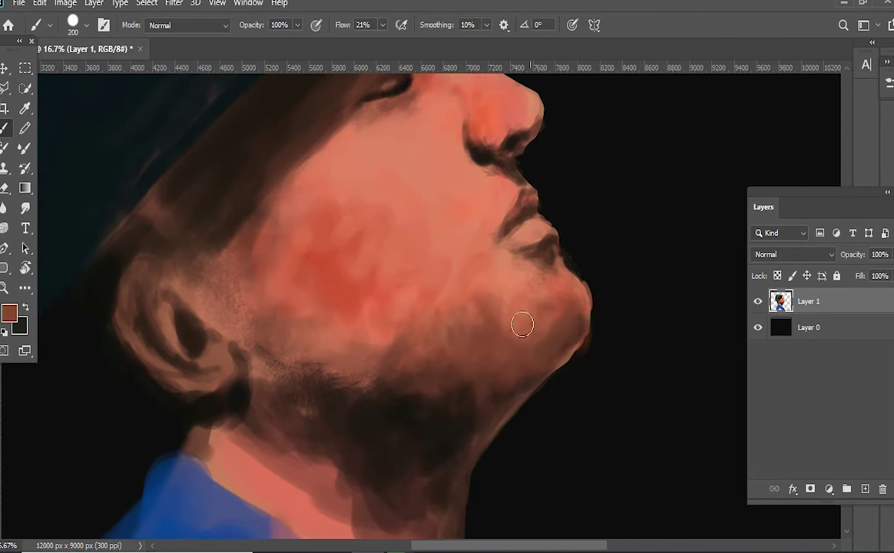
{"action": "scroll", "coordinate": [552, 298], "scroll_direction": "up", "scroll_amount": 2}
{"action": "key", "text": "bracketleft"}
{"action": "key", "text": "bracketleft"}
{"action": "key", "text": "bracketleft"}
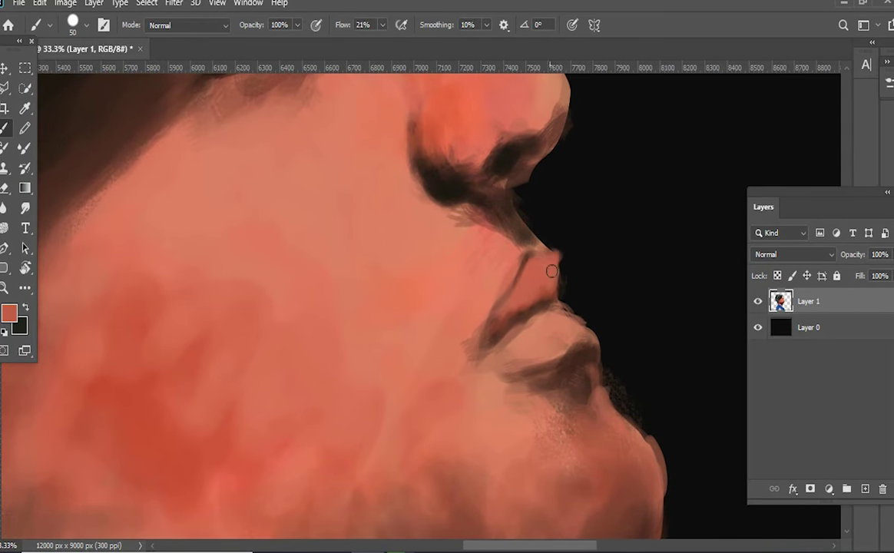
{"action": "left_click", "coordinate": [548, 338], "text": "alt"}
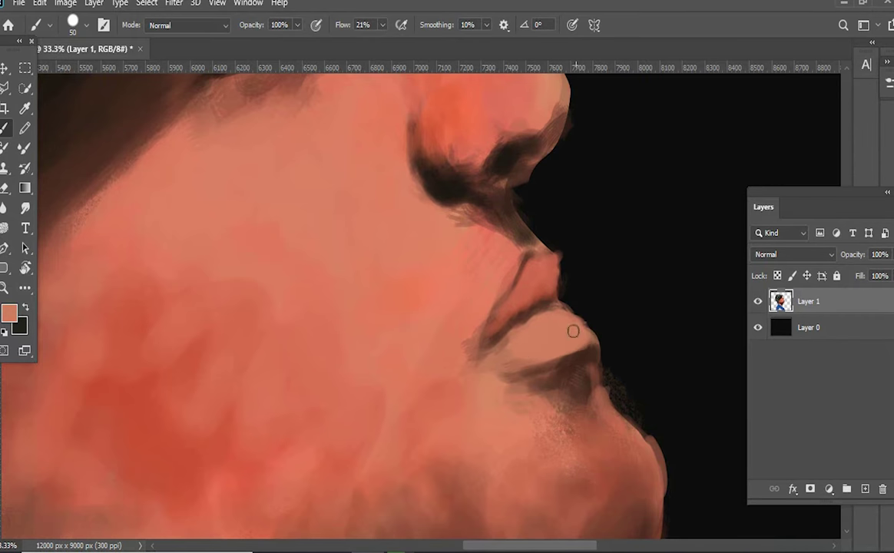
{"action": "left_click_drag", "start_coordinate": [463, 333], "coordinate": [417, 369]}
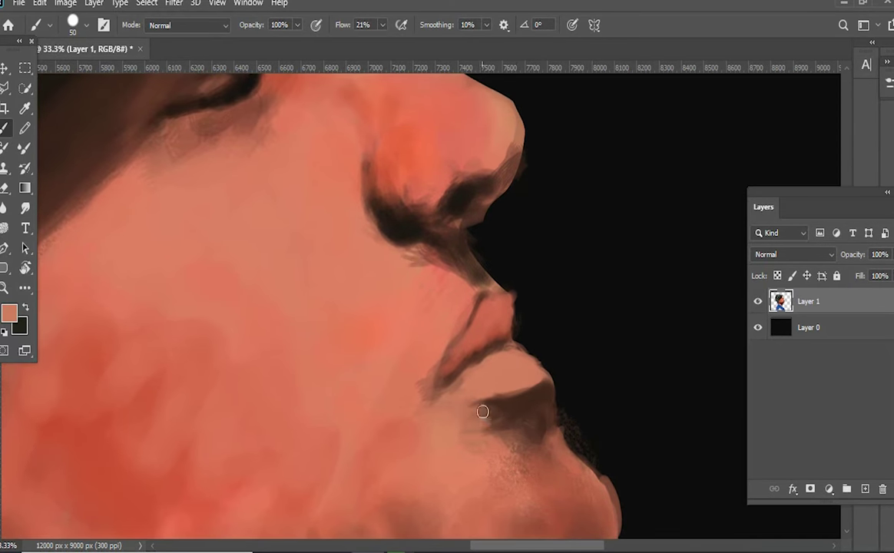
{"action": "left_click", "coordinate": [425, 174], "text": "alt"}
{"action": "left_click_drag", "start_coordinate": [495, 424], "coordinate": [528, 446]}
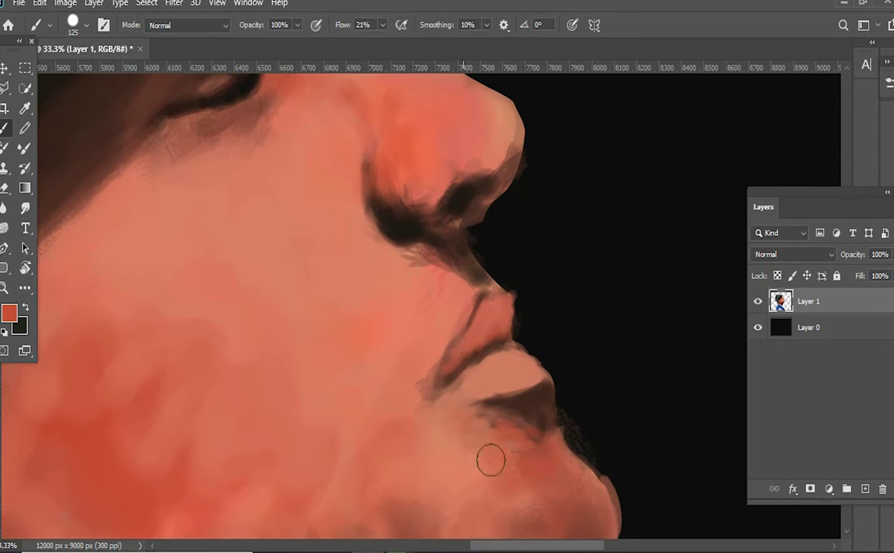
Bring the hair into view and sample black from the background
{"action": "scroll", "coordinate": [555, 414], "scroll_direction": "down", "scroll_amount": 2}
{"action": "left_click_drag", "start_coordinate": [404, 223], "coordinate": [535, 359]}
{"action": "left_click", "coordinate": [496, 291], "text": "alt"}
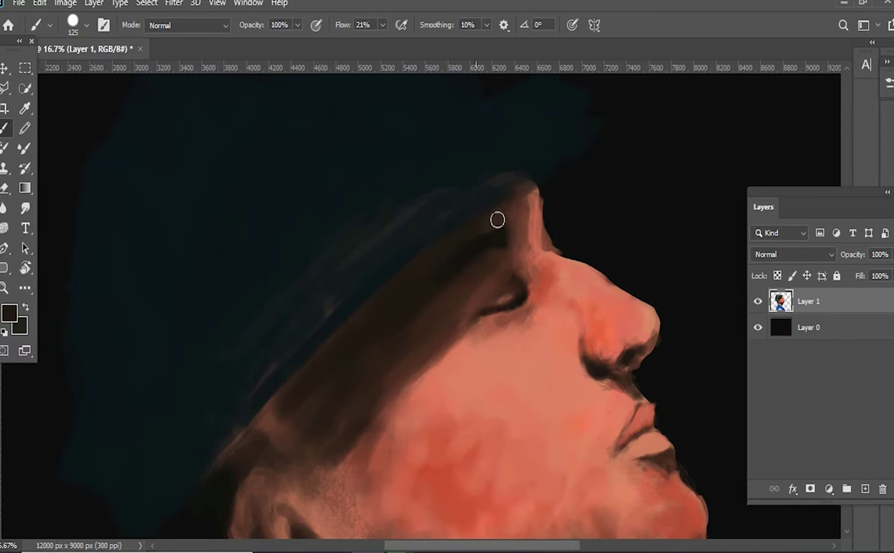
Sample dark hair brown and frame the ear, jaw and neck area
{"action": "left_click_drag", "start_coordinate": [399, 369], "coordinate": [421, 320]}
{"action": "left_click", "coordinate": [514, 240], "text": "alt"}
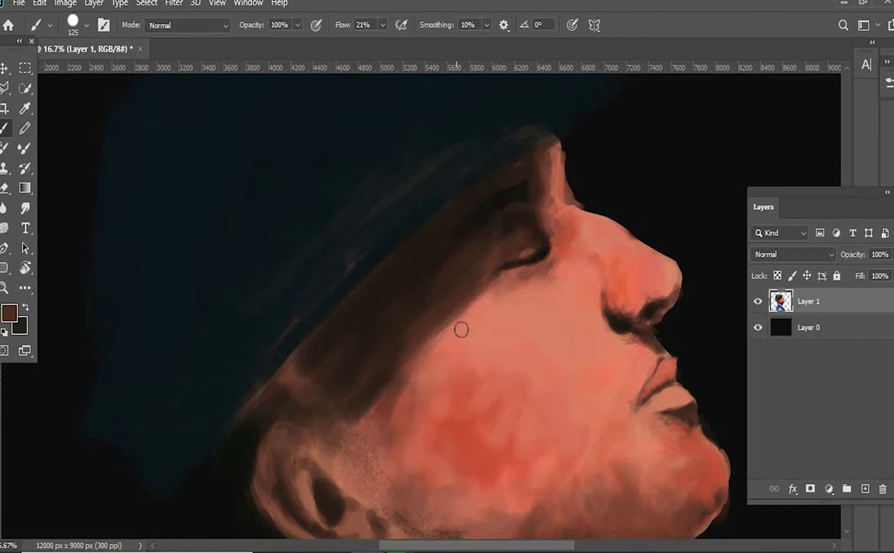
{"action": "left_click_drag", "start_coordinate": [383, 293], "coordinate": [366, 176]}
{"action": "key", "text": "bracketright"}
{"action": "key", "text": "bracketright"}
{"action": "key", "text": "bracketright"}
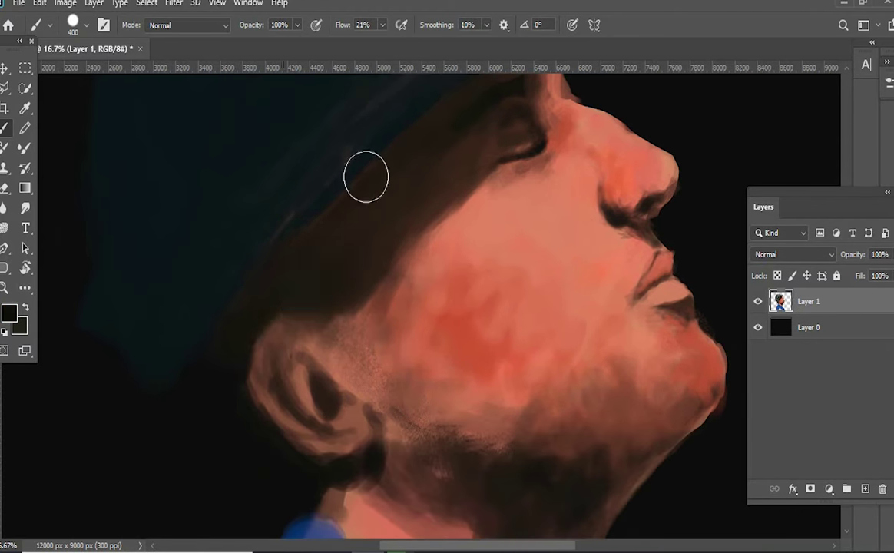
{"action": "left_click_drag", "start_coordinate": [340, 389], "coordinate": [369, 356]}
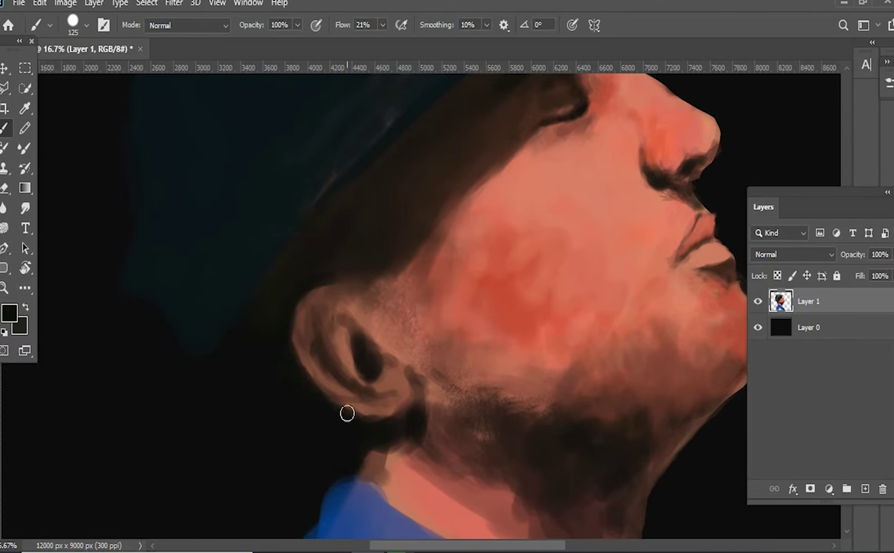
{"action": "key", "text": "bracketleft"}
{"action": "key", "text": "bracketleft"}
{"action": "key", "text": "bracketleft"}
{"action": "mouse_move", "coordinate": [453, 350]}
{"action": "left_mouse_down"}
{"action": "mouse_move", "coordinate": [343, 376]}
{"action": "mouse_move", "coordinate": [366, 365]}
{"action": "mouse_move", "coordinate": [342, 356]}
{"action": "left_mouse_up"}
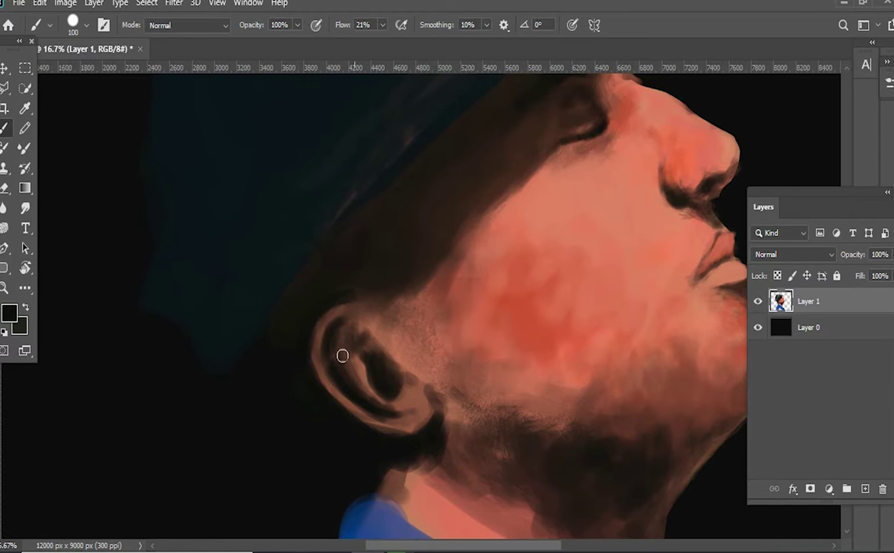
{"action": "left_click_drag", "start_coordinate": [491, 407], "coordinate": [533, 270]}
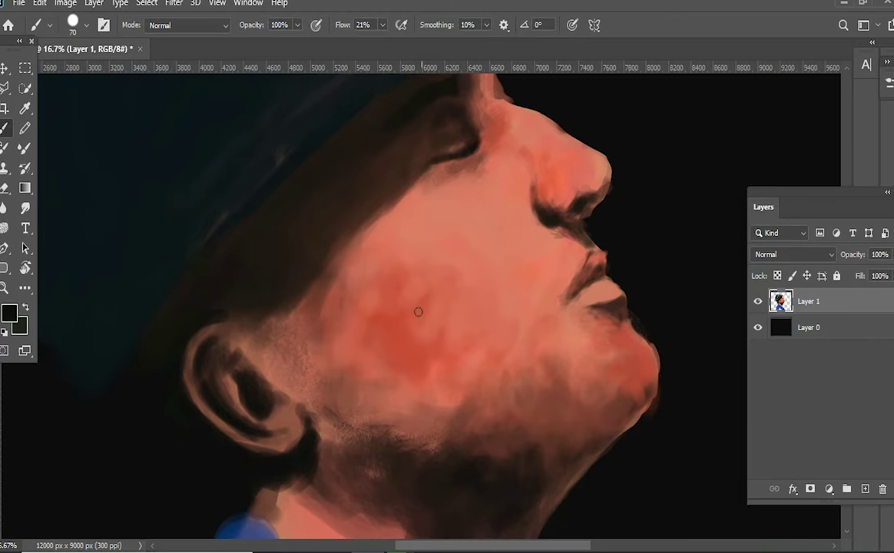
{"action": "key", "text": "ctrl+minus"}
{"action": "key", "text": "ctrl+minus"}
{"action": "key", "text": "ctrl+plus"}
Set a reddish skin foreground, then sample dark brown hairline and near-black cap edge
{"action": "left_click", "coordinate": [9, 312]}
{"action": "key", "text": "Return"}
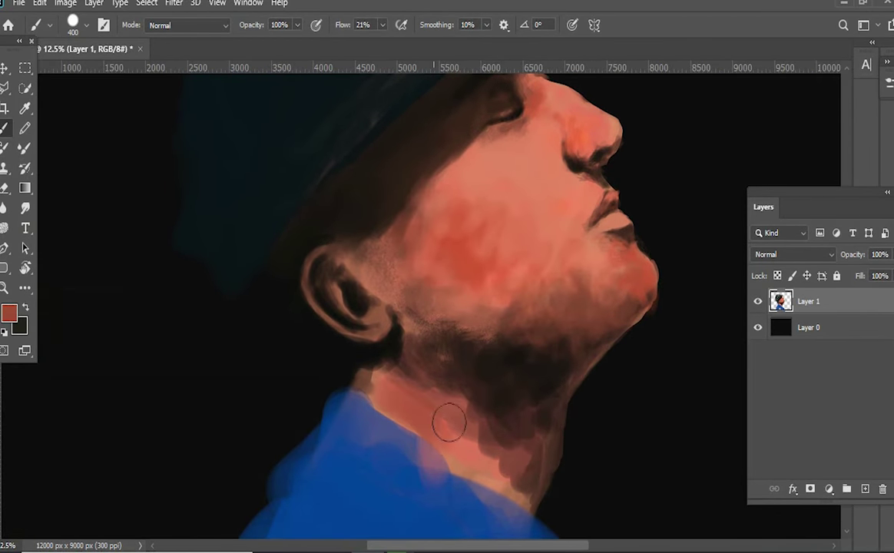
{"action": "left_click_drag", "start_coordinate": [457, 231], "coordinate": [415, 392]}
{"action": "key", "text": "bracketleft"}
{"action": "key", "text": "bracketleft"}
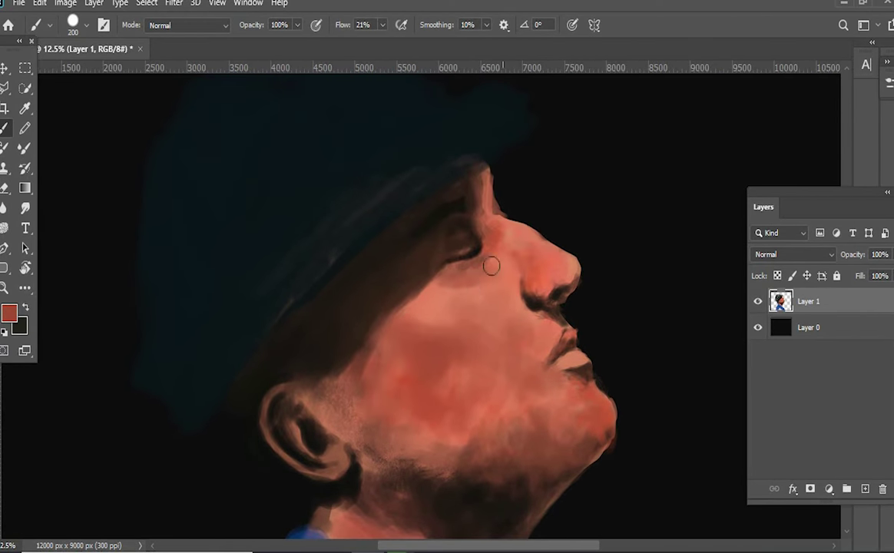
{"action": "left_click", "coordinate": [486, 189], "text": "alt"}
{"action": "left_click", "coordinate": [489, 168], "text": "alt"}
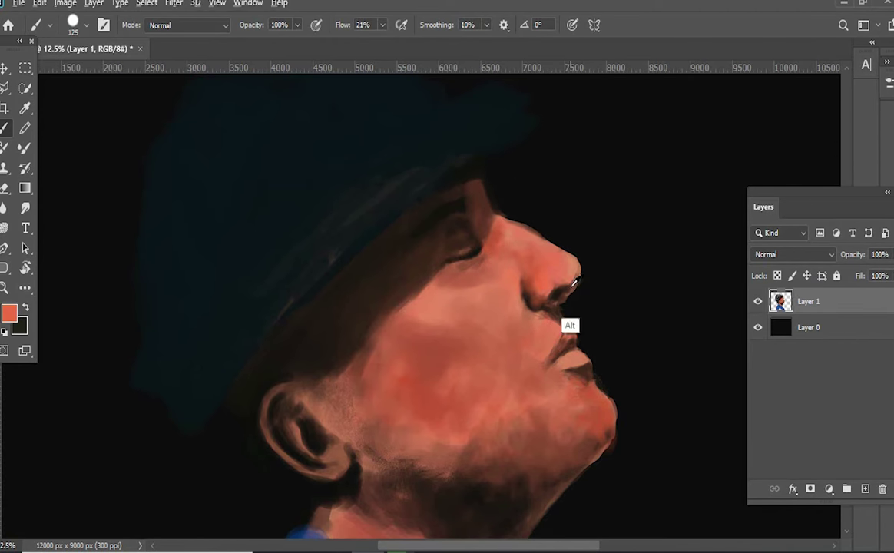
Shade the upper lip crease in dark brown and darken the jaw and ear shadows in black
{"action": "left_click", "coordinate": [568, 355], "text": "alt"}
{"action": "left_click_drag", "start_coordinate": [560, 341], "coordinate": [550, 328]}
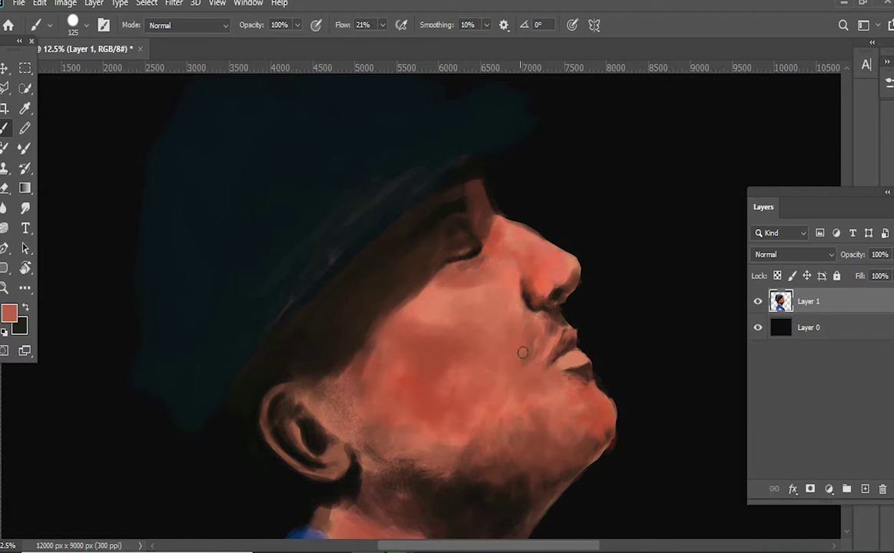
{"action": "scroll", "coordinate": [522, 353], "scroll_direction": "down", "scroll_amount": 3}
{"action": "key", "text": "bracketleft"}
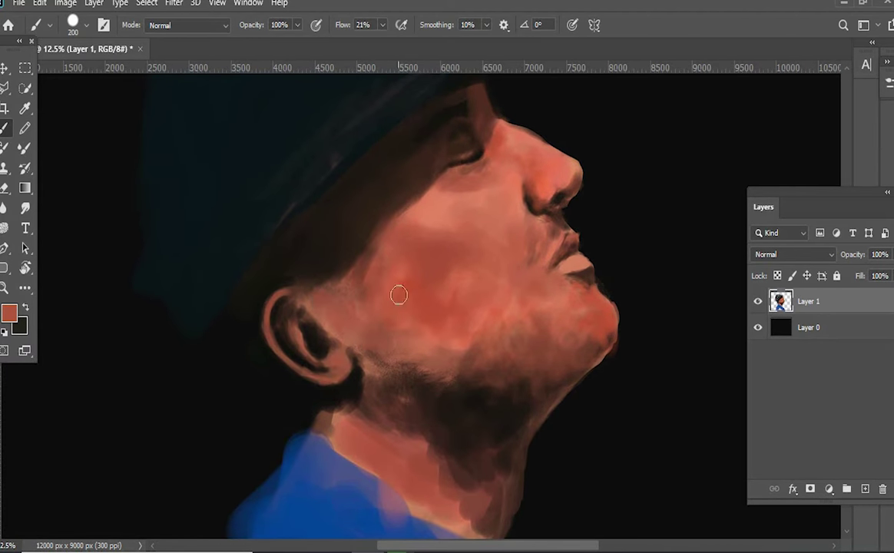
{"action": "left_click", "coordinate": [338, 338], "text": "alt"}
{"action": "mouse_move", "coordinate": [307, 299]}
{"action": "left_mouse_down"}
{"action": "mouse_move", "coordinate": [353, 325]}
{"action": "mouse_move", "coordinate": [339, 352]}
{"action": "left_mouse_up"}
Sample brown and salmon skin tones, resizing the brush, for warming the cheek and chin
{"action": "mouse_move", "coordinate": [501, 294]}
{"action": "left_mouse_down"}
{"action": "mouse_move", "coordinate": [456, 309]}
{"action": "mouse_move", "coordinate": [409, 250]}
{"action": "left_mouse_up"}
{"action": "left_click", "coordinate": [370, 463], "text": "alt"}
{"action": "key", "text": "bracketright"}
{"action": "key", "text": "bracketright"}
{"action": "key", "text": "bracketright"}
{"action": "scroll", "coordinate": [293, 260], "scroll_direction": "up", "scroll_amount": 3}
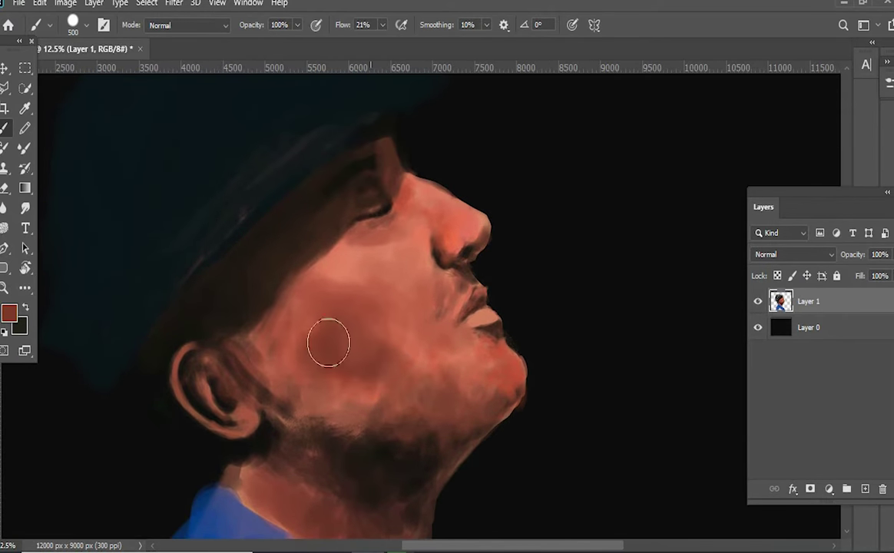
{"action": "scroll", "coordinate": [399, 276], "scroll_direction": "down", "scroll_amount": 3}
{"action": "scroll", "coordinate": [415, 240], "scroll_direction": "up", "scroll_amount": 3}
{"action": "key", "text": "bracketleft"}
{"action": "key", "text": "bracketleft"}
{"action": "key", "text": "bracketleft"}
{"action": "left_click", "coordinate": [461, 266], "text": "alt"}
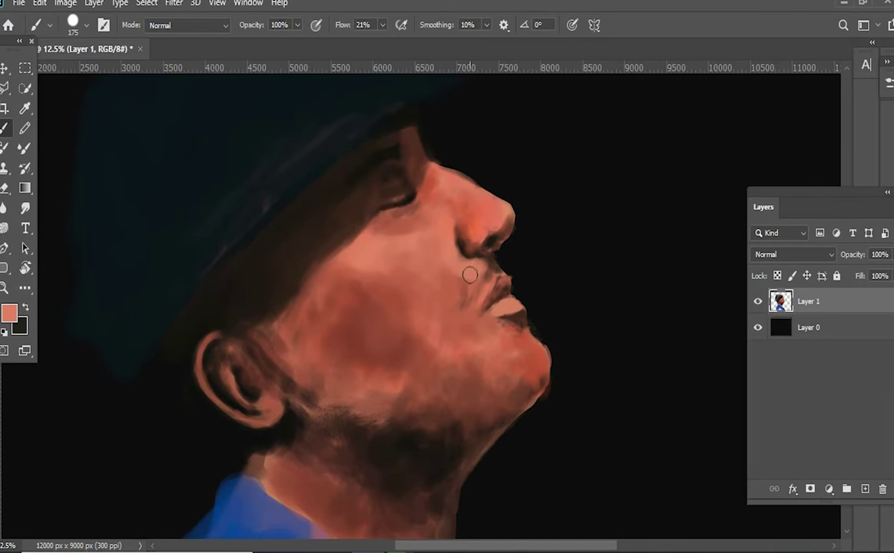
{"action": "key", "text": "bracketright"}
{"action": "key", "text": "bracketright"}
{"action": "key", "text": "bracketright"}
{"action": "mouse_move", "coordinate": [379, 292]}
{"action": "left_mouse_down"}
{"action": "mouse_move", "coordinate": [333, 305]}
{"action": "mouse_move", "coordinate": [549, 370]}
{"action": "left_mouse_up"}
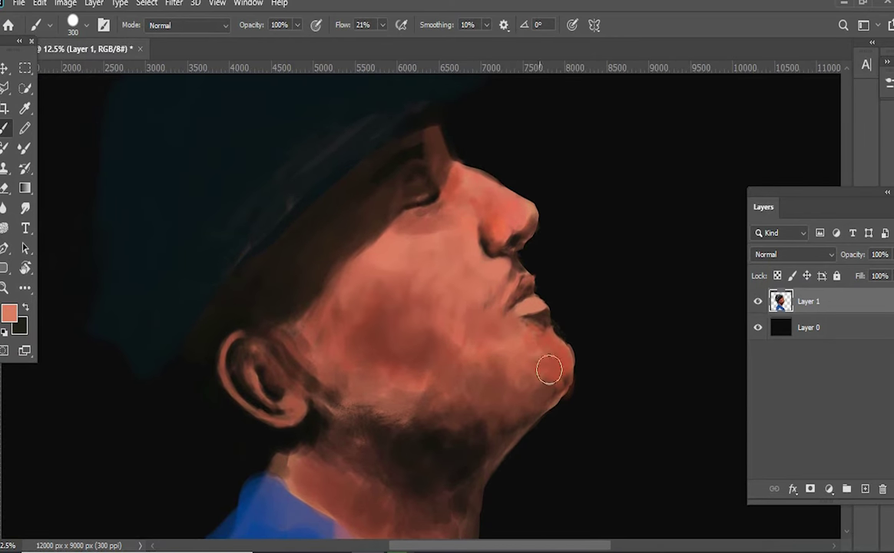
Paint a light highlight on the nose bridge
{"action": "left_click", "coordinate": [9, 312]}
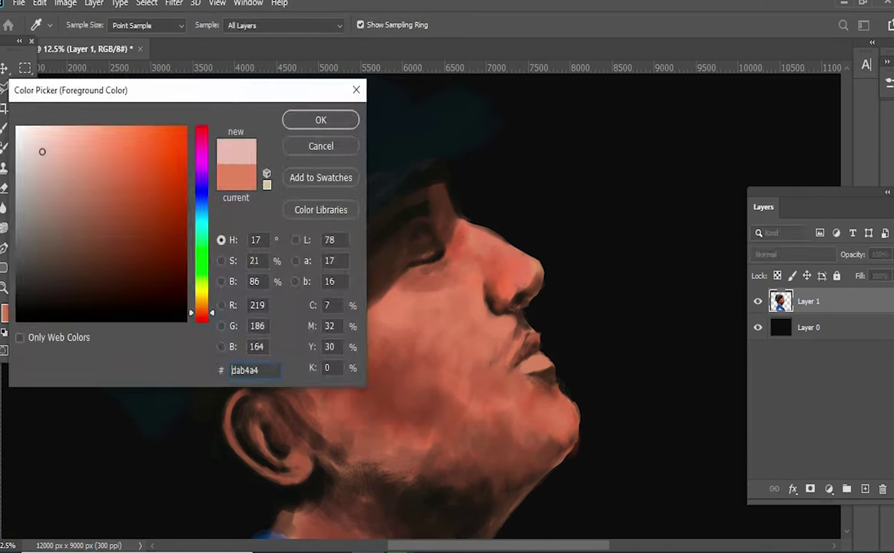
{"action": "left_click", "coordinate": [321, 120]}
{"action": "left_click_drag", "start_coordinate": [430, 211], "coordinate": [491, 246]}
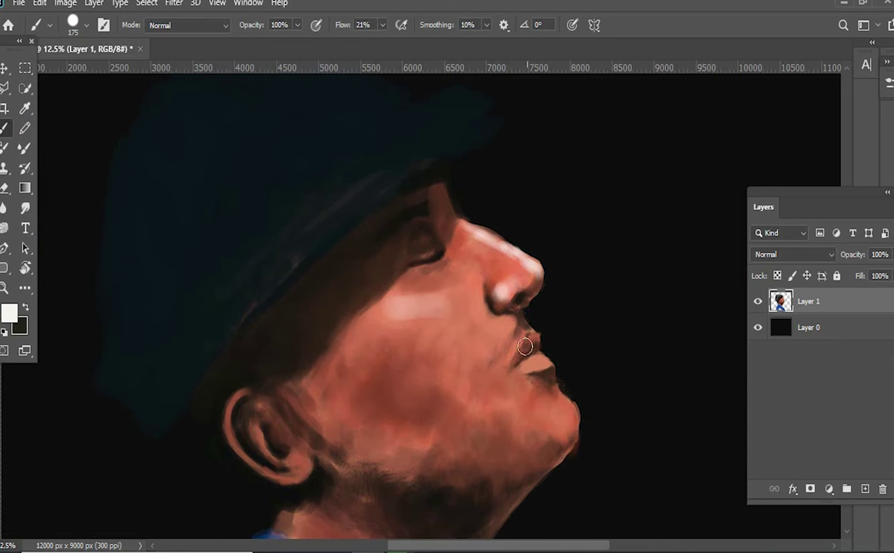
{"action": "scroll", "coordinate": [522, 351], "scroll_direction": "up", "scroll_amount": 2}
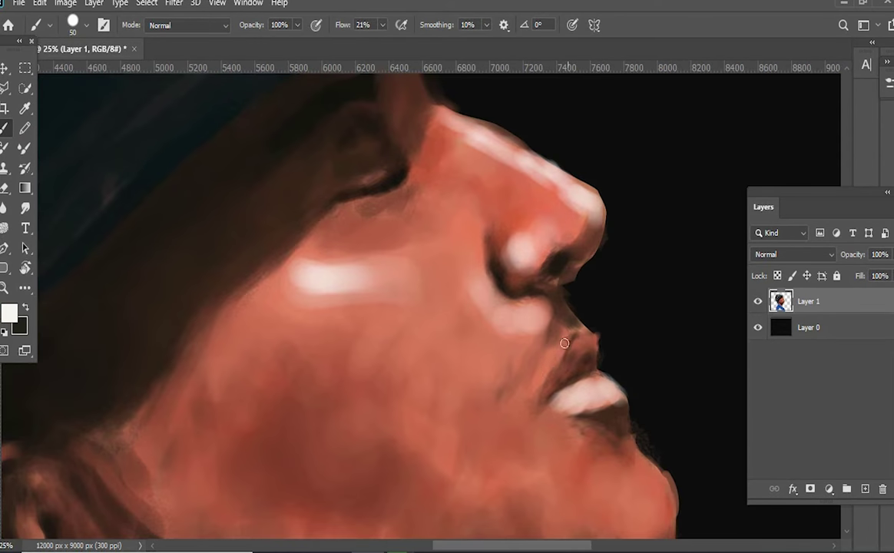
Paint dark red-brown shading along the nose bridge with a smaller brush
{"action": "left_click", "coordinate": [522, 398], "text": "alt"}
{"action": "scroll", "coordinate": [512, 347], "scroll_direction": "down", "scroll_amount": 2}
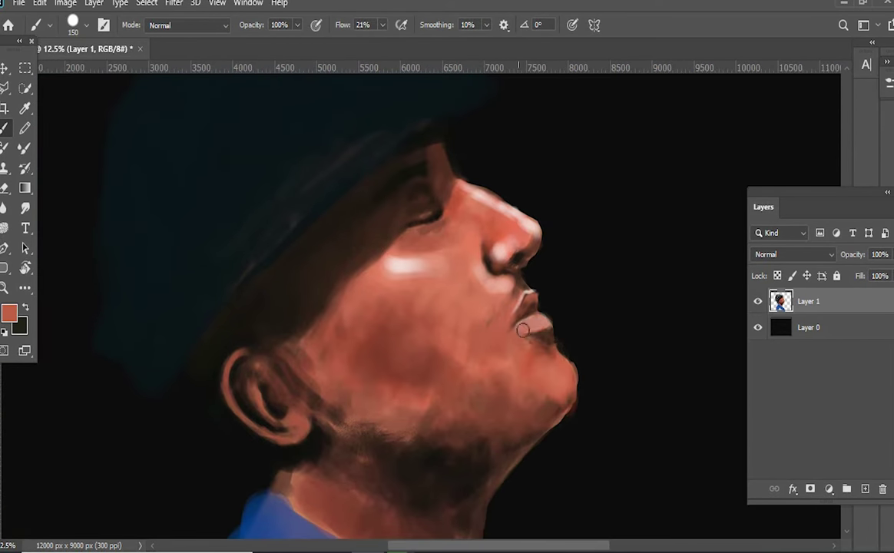
{"action": "left_click_drag", "start_coordinate": [522, 330], "coordinate": [552, 364]}
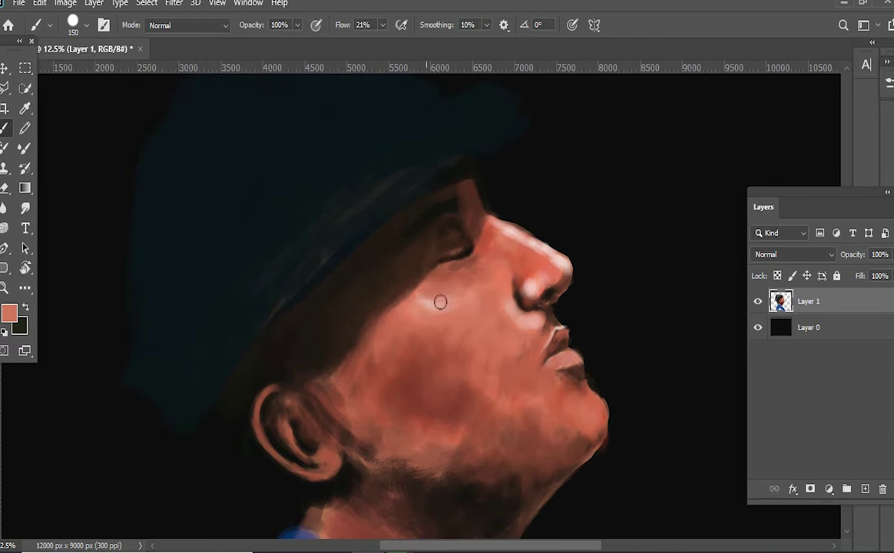
{"action": "left_click", "coordinate": [519, 290], "text": "alt"}
{"action": "scroll", "coordinate": [516, 266], "scroll_direction": "up", "scroll_amount": 2}
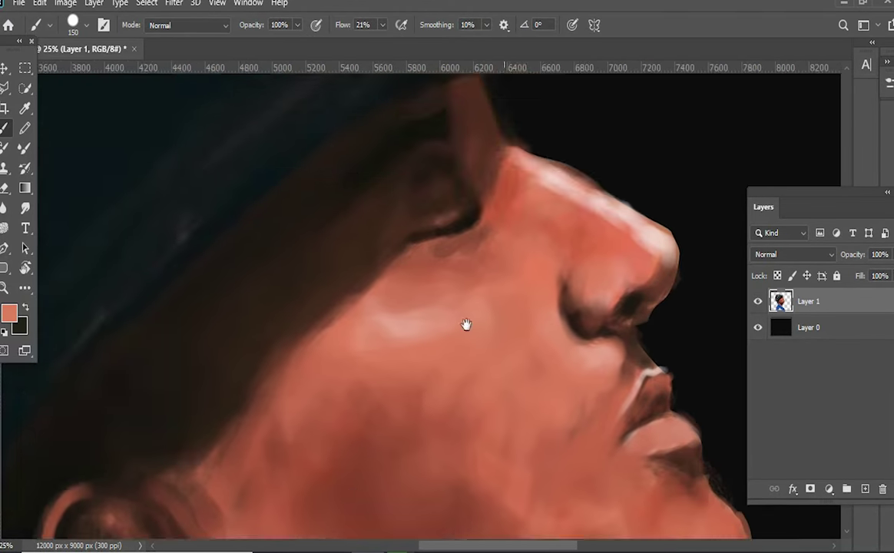
{"action": "key", "text": "bracketleft"}
{"action": "key", "text": "bracketleft"}
{"action": "key", "text": "bracketleft"}
{"action": "left_click", "coordinate": [451, 335], "text": "alt"}
{"action": "mouse_move", "coordinate": [367, 243]}
{"action": "left_mouse_down"}
{"action": "mouse_move", "coordinate": [384, 206]}
{"action": "mouse_move", "coordinate": [415, 259]}
{"action": "mouse_move", "coordinate": [443, 274]}
{"action": "left_mouse_up"}
Darken the area left of the nose bridge with dark brown
{"action": "key", "text": "bracketleft"}
{"action": "key", "text": "bracketleft"}
{"action": "left_click", "coordinate": [415, 235], "text": "alt"}
{"action": "left_click", "coordinate": [366, 271], "text": "alt"}
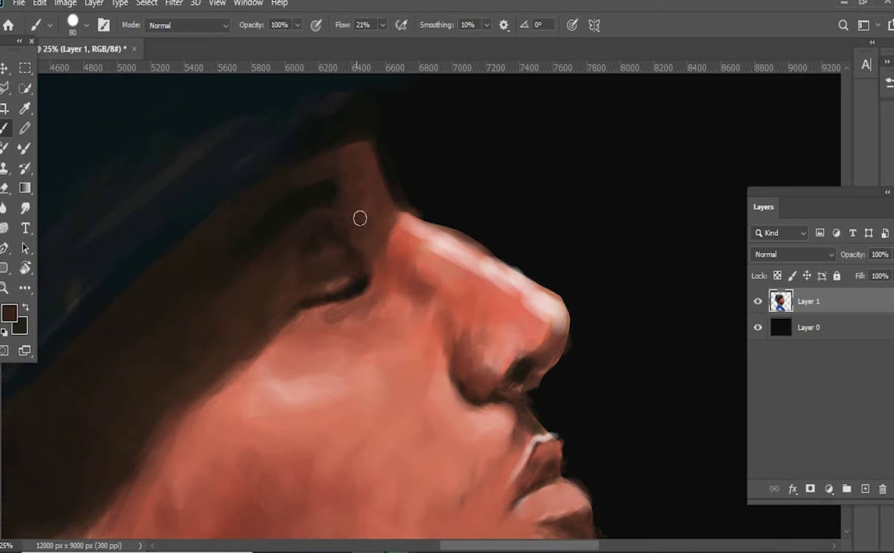
{"action": "left_click_drag", "start_coordinate": [360, 218], "coordinate": [379, 266]}
{"action": "mouse_move", "coordinate": [250, 353]}
{"action": "left_mouse_down"}
{"action": "mouse_move", "coordinate": [476, 235]}
{"action": "mouse_move", "coordinate": [307, 321]}
{"action": "mouse_move", "coordinate": [302, 206]}
{"action": "left_mouse_up"}
Paint a dark stroke along the nostril crease
{"action": "left_click", "coordinate": [307, 321], "text": "alt"}
{"action": "left_click", "coordinate": [355, 324], "text": "alt"}
{"action": "mouse_move", "coordinate": [370, 310]}
{"action": "left_mouse_down"}
{"action": "mouse_move", "coordinate": [379, 321]}
{"action": "mouse_move", "coordinate": [373, 336]}
{"action": "left_mouse_up"}
{"action": "left_click", "coordinate": [395, 314], "text": "alt"}
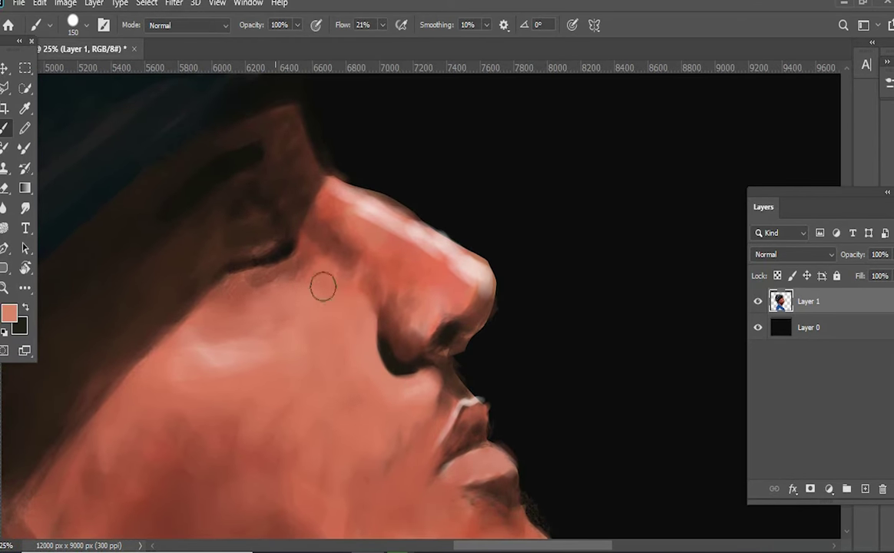
Darken the eye crease with dark brown, covering its highlight
{"action": "left_click_drag", "start_coordinate": [323, 286], "coordinate": [454, 255]}
{"action": "left_click", "coordinate": [421, 223], "text": "alt"}
{"action": "key", "text": "bracketleft"}
{"action": "key", "text": "bracketleft"}
{"action": "key", "text": "bracketleft"}
{"action": "left_click_drag", "start_coordinate": [429, 216], "coordinate": [355, 231]}
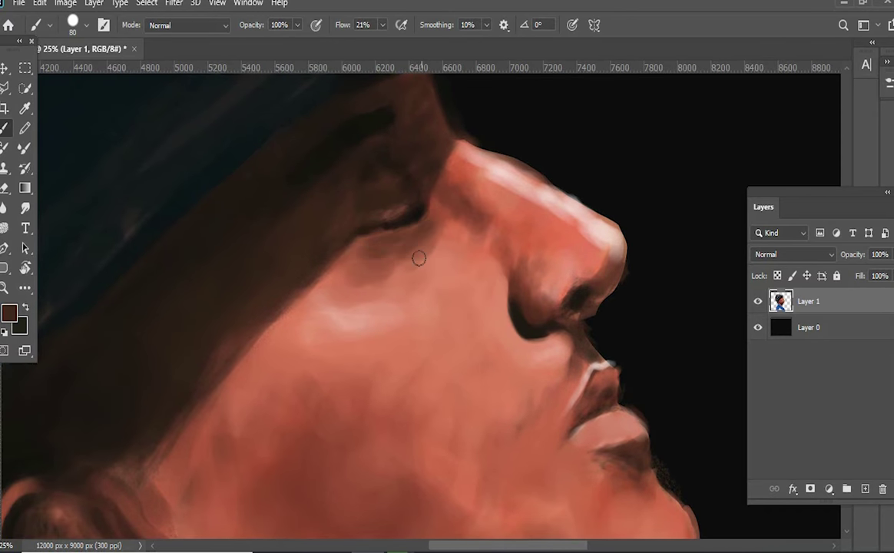
{"action": "left_click", "coordinate": [417, 222], "text": "alt"}
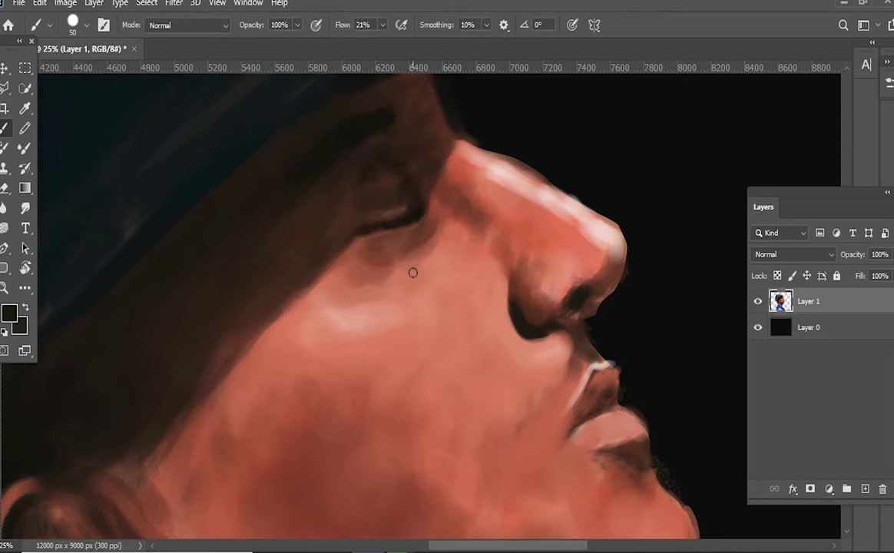
{"action": "mouse_move", "coordinate": [371, 196]}
{"action": "left_mouse_down"}
{"action": "mouse_move", "coordinate": [480, 317]}
{"action": "mouse_move", "coordinate": [526, 306]}
{"action": "left_mouse_up"}
Brush lighter pink over the nose tip and bridge
{"action": "key", "text": "bracketright"}
{"action": "key", "text": "bracketright"}
{"action": "key", "text": "bracketright"}
{"action": "key", "text": "bracketleft"}
{"action": "key", "text": "bracketleft"}
{"action": "key", "text": "bracketleft"}
{"action": "left_click", "coordinate": [484, 268], "text": "alt"}
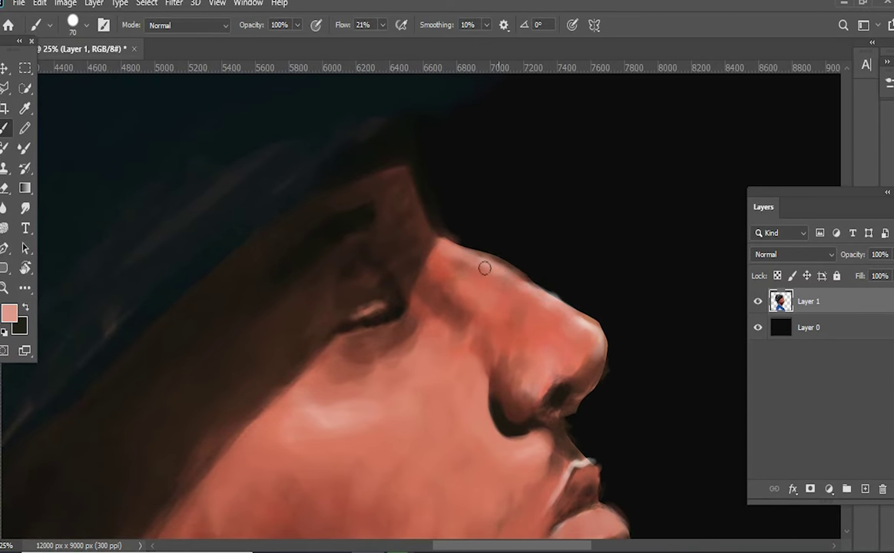
{"action": "left_click_drag", "start_coordinate": [553, 365], "coordinate": [478, 296]}
{"action": "left_click_drag", "start_coordinate": [529, 334], "coordinate": [563, 280]}
Add light pink strokes along the nose bridge
{"action": "left_click", "coordinate": [447, 259], "text": "alt"}
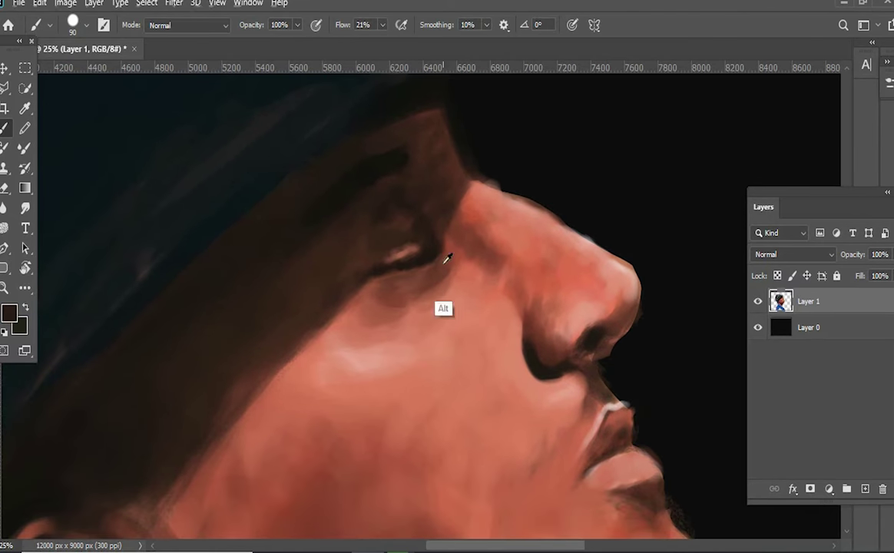
{"action": "left_click_drag", "start_coordinate": [374, 271], "coordinate": [365, 300]}
{"action": "key", "text": "bracketleft"}
{"action": "key", "text": "bracketleft"}
{"action": "key", "text": "bracketleft"}
{"action": "left_click", "coordinate": [406, 304], "text": "alt"}
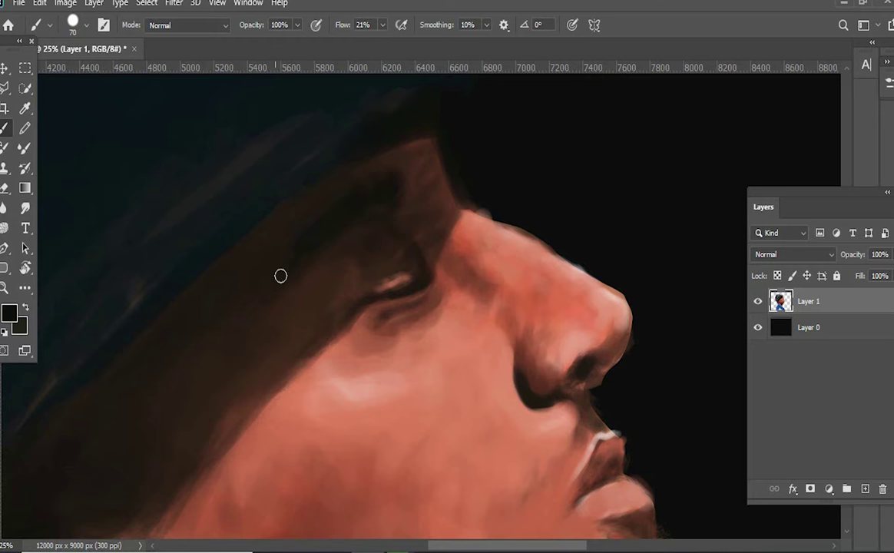
{"action": "left_click_drag", "start_coordinate": [399, 166], "coordinate": [315, 59]}
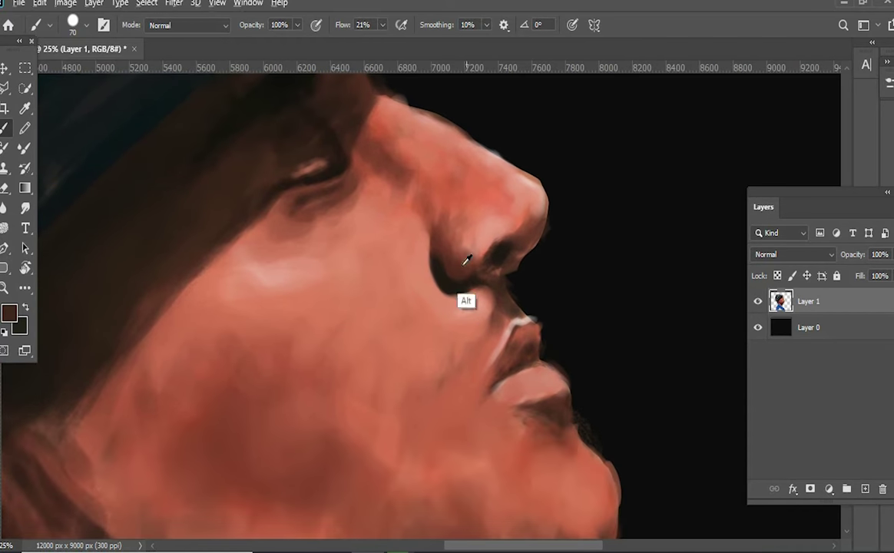
{"action": "left_click", "coordinate": [484, 188], "text": "alt"}
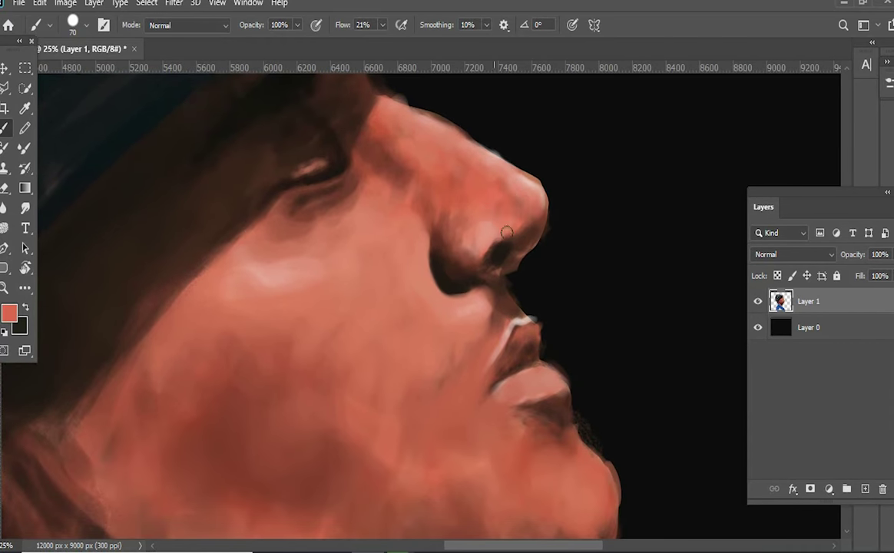
{"action": "left_click_drag", "start_coordinate": [508, 231], "coordinate": [546, 285]}
{"action": "left_click", "coordinate": [323, 338], "text": "alt"}
{"action": "left_click_drag", "start_coordinate": [422, 200], "coordinate": [474, 182]}
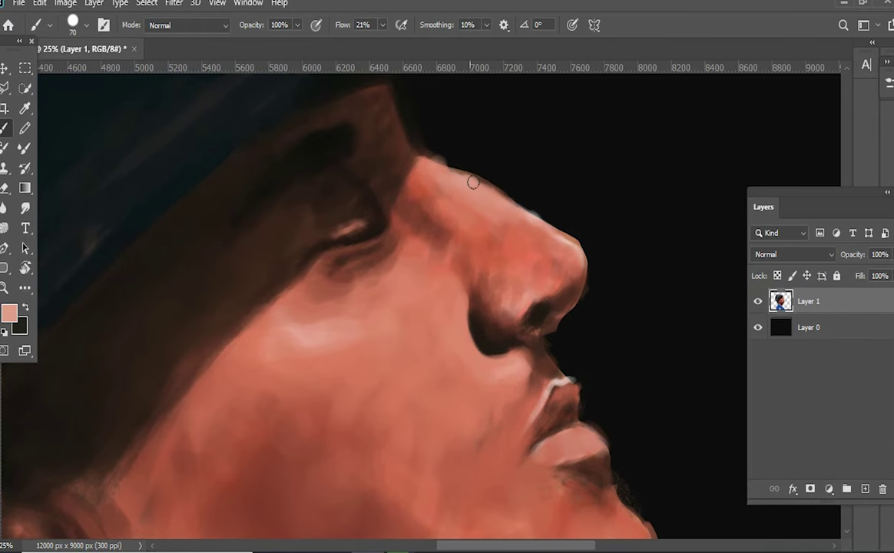
Dab a bright near-white highlight on the nose tip
{"action": "left_click", "coordinate": [352, 229], "text": "alt"}
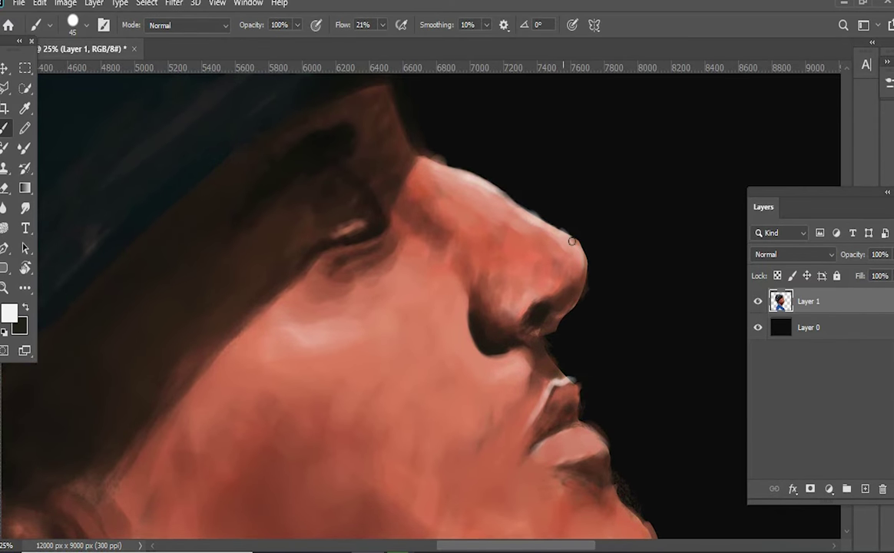
{"action": "left_click", "coordinate": [504, 305], "text": "alt"}
{"action": "mouse_move", "coordinate": [567, 270]}
{"action": "left_mouse_down"}
{"action": "mouse_move", "coordinate": [574, 253]}
{"action": "mouse_move", "coordinate": [449, 363]}
{"action": "left_mouse_up"}
{"action": "left_click", "coordinate": [430, 188], "text": "alt"}
Zoom to 33.3% on the nose and sample black from the nostril
{"action": "key", "text": "ctrl+minus"}
{"action": "key", "text": "ctrl+plus"}
{"action": "left_click", "coordinate": [491, 308], "text": "alt"}
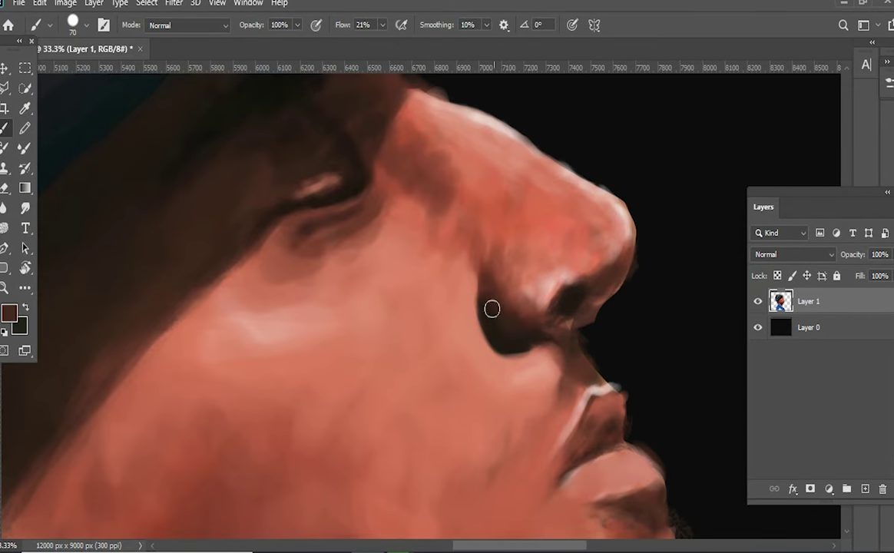
{"action": "scroll", "coordinate": [498, 311], "scroll_direction": "down", "scroll_amount": 2}
{"action": "left_click_drag", "start_coordinate": [498, 311], "coordinate": [493, 307]}
{"action": "left_click", "coordinate": [546, 262], "text": "alt"}
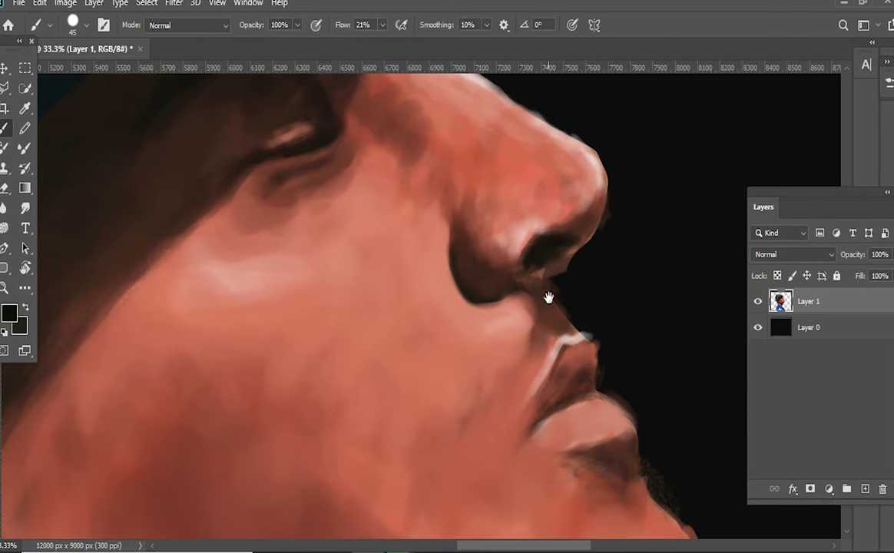
Paint salmon strokes on the upper lip
{"action": "left_click", "coordinate": [510, 236], "text": "alt"}
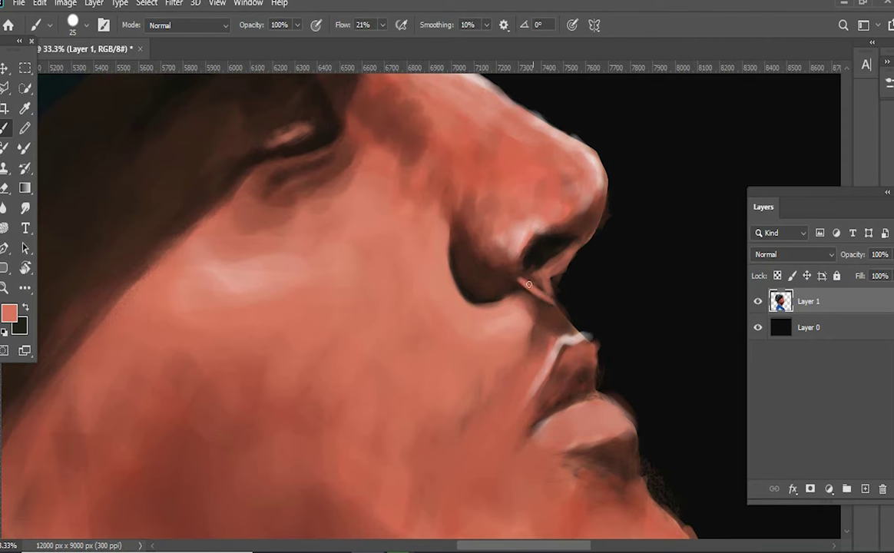
{"action": "left_click", "coordinate": [525, 309], "text": "alt"}
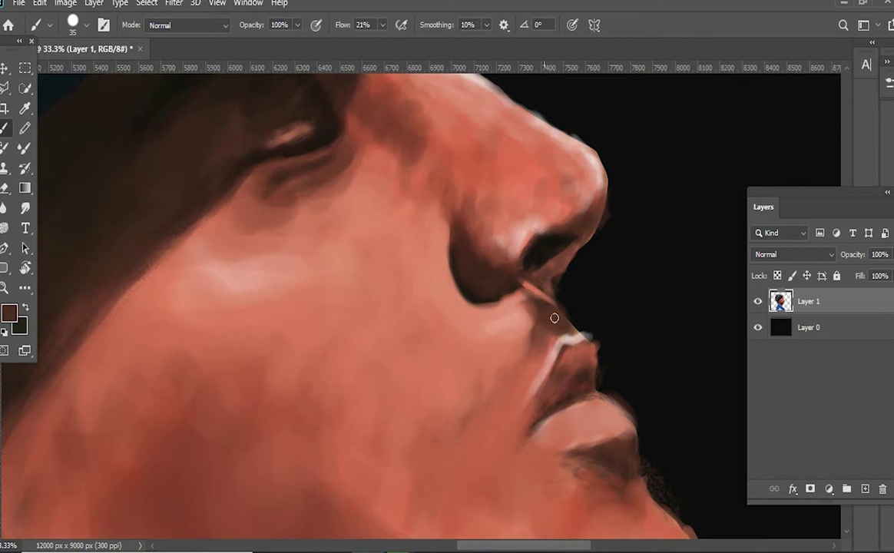
{"action": "scroll", "coordinate": [551, 314], "scroll_direction": "up", "scroll_amount": 2}
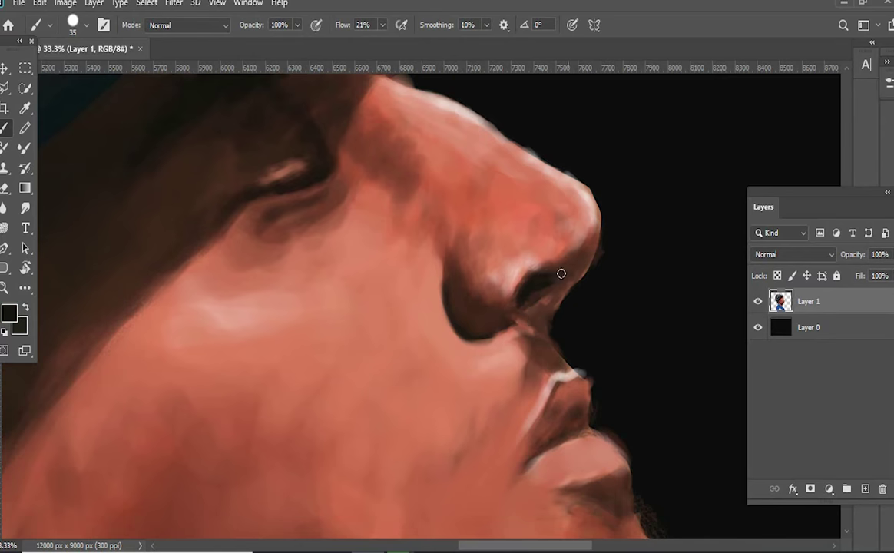
{"action": "scroll", "coordinate": [561, 273], "scroll_direction": "down", "scroll_amount": 3}
{"action": "left_click_drag", "start_coordinate": [565, 315], "coordinate": [576, 301]}
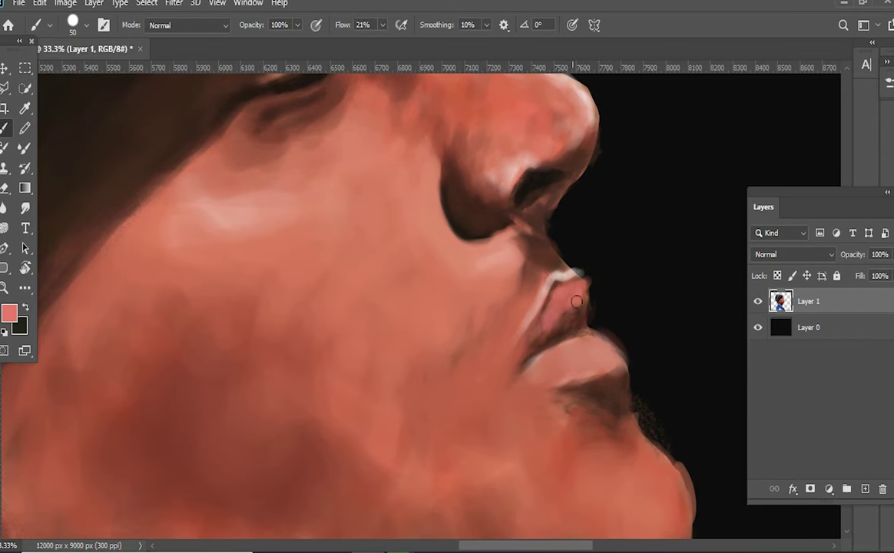
Sample red-orange and dark brown tones at the lip crease and lower lip
{"action": "left_click", "coordinate": [567, 306], "text": "alt"}
{"action": "left_click", "coordinate": [543, 333], "text": "alt"}
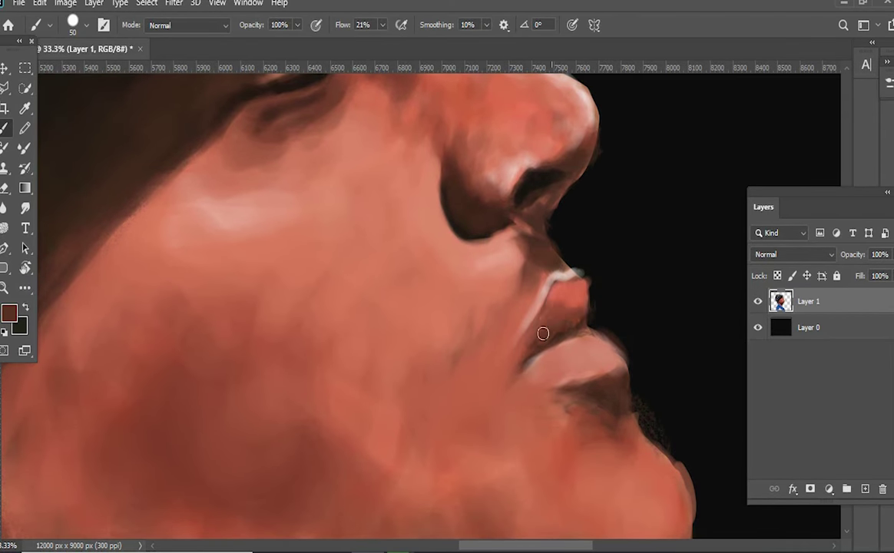
{"action": "left_click", "coordinate": [614, 413], "text": "alt"}
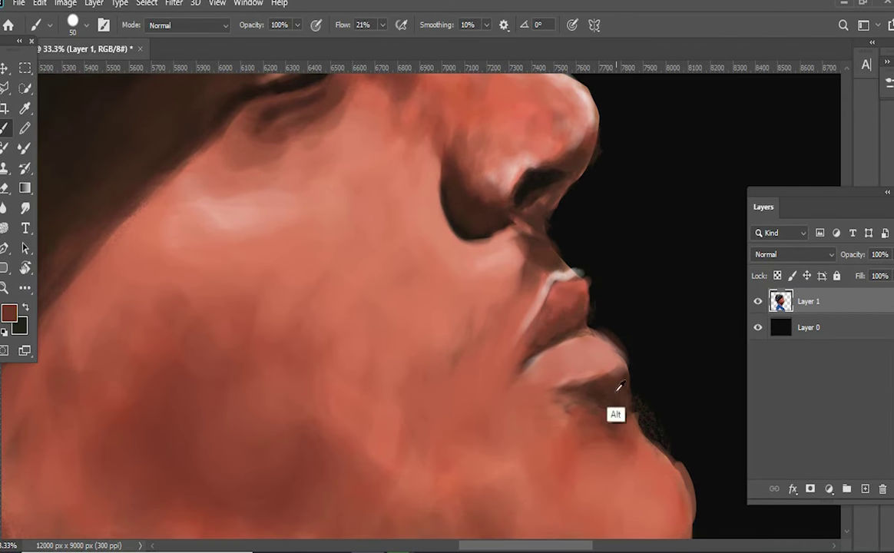
{"action": "left_click", "coordinate": [543, 278], "text": "alt"}
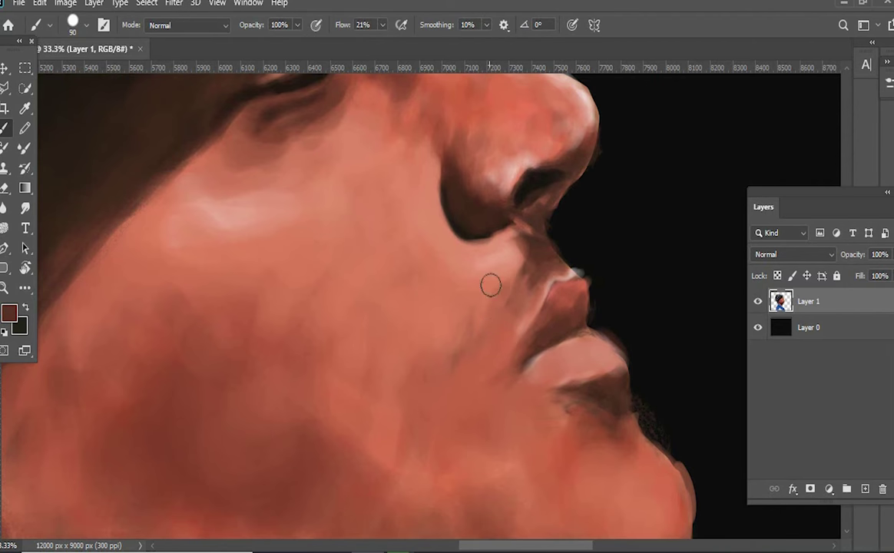
{"action": "key", "text": "bracketright"}
{"action": "key", "text": "bracketright"}
{"action": "key", "text": "ctrl+minus"}
Repaint and smooth the inner ear in salmon red
{"action": "left_click_drag", "start_coordinate": [450, 339], "coordinate": [479, 361]}
{"action": "left_click", "coordinate": [371, 232], "text": "alt"}
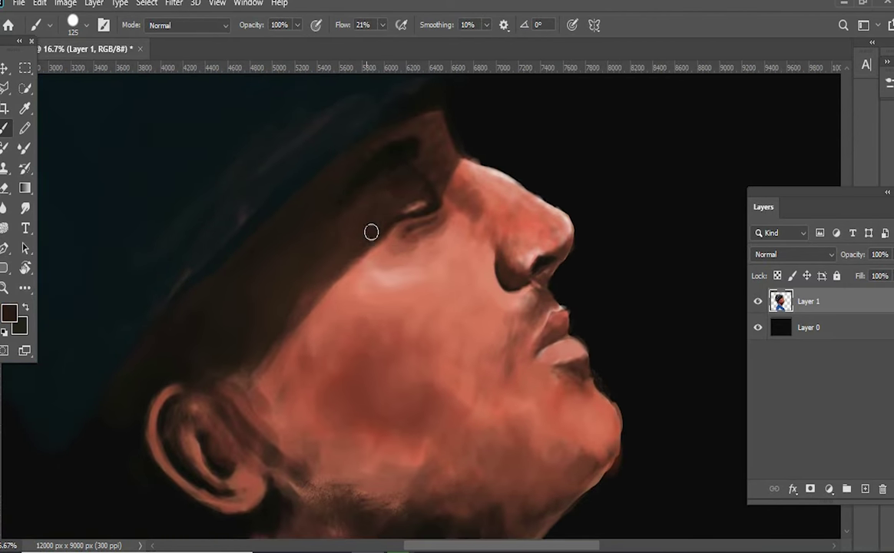
{"action": "scroll", "coordinate": [347, 231], "scroll_direction": "down", "scroll_amount": 2}
{"action": "scroll", "coordinate": [292, 388], "scroll_direction": "left", "scroll_amount": 2}
{"action": "left_click", "coordinate": [291, 388], "text": "alt"}
{"action": "mouse_move", "coordinate": [292, 388]}
{"action": "left_mouse_down"}
{"action": "mouse_move", "coordinate": [241, 383]}
{"action": "mouse_move", "coordinate": [223, 361]}
{"action": "mouse_move", "coordinate": [284, 420]}
{"action": "mouse_move", "coordinate": [330, 300]}
{"action": "left_mouse_up"}
Shade behind the ear in black and repaint the chin and jaw in salmon
{"action": "left_click", "coordinate": [365, 325], "text": "alt"}
{"action": "left_click", "coordinate": [225, 313], "text": "alt"}
{"action": "mouse_move", "coordinate": [226, 314]}
{"action": "left_mouse_down"}
{"action": "mouse_move", "coordinate": [305, 269]}
{"action": "mouse_move", "coordinate": [215, 208]}
{"action": "left_mouse_up"}
{"action": "mouse_move", "coordinate": [385, 320]}
{"action": "left_mouse_down"}
{"action": "mouse_move", "coordinate": [513, 364]}
{"action": "mouse_move", "coordinate": [447, 357]}
{"action": "mouse_move", "coordinate": [498, 311]}
{"action": "left_mouse_up"}
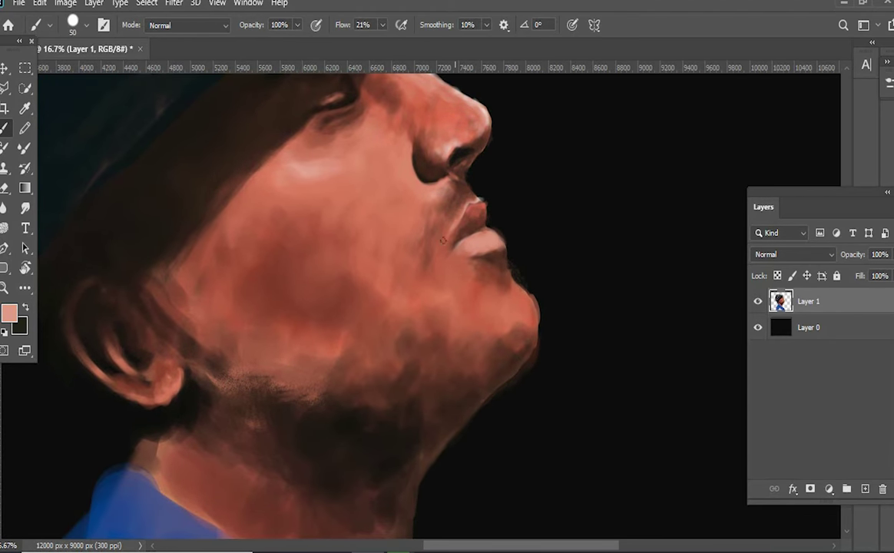
{"action": "mouse_move", "coordinate": [462, 247]}
{"action": "left_mouse_down"}
{"action": "mouse_move", "coordinate": [442, 292]}
{"action": "mouse_move", "coordinate": [491, 318]}
{"action": "left_mouse_up"}
{"action": "left_click", "coordinate": [442, 292], "text": "alt"}
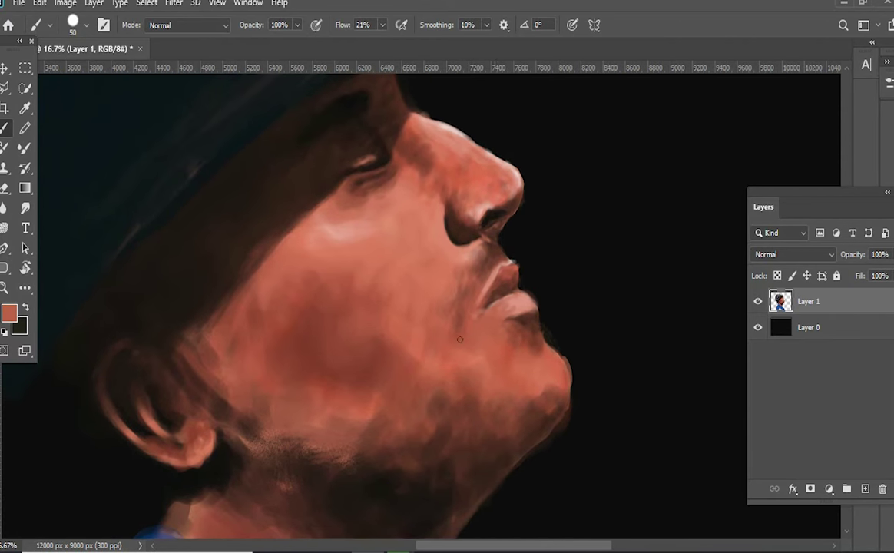
At 100% flow, paint a wide dark strap from the hat down to the neck
{"action": "left_click_drag", "start_coordinate": [434, 113], "coordinate": [477, 252]}
{"action": "left_click", "coordinate": [453, 248], "text": "alt"}
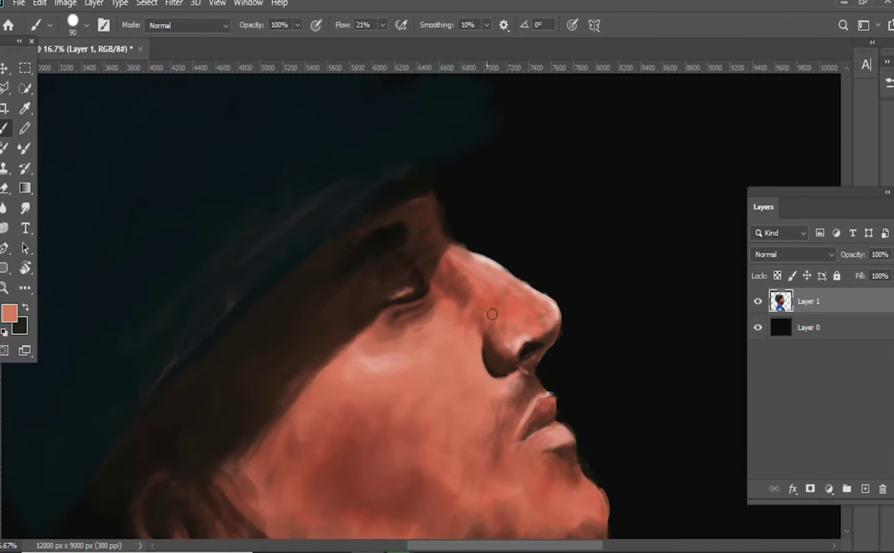
{"action": "scroll", "coordinate": [489, 409], "scroll_direction": "down", "scroll_amount": 3, "text": "alt"}
{"action": "scroll", "coordinate": [457, 325], "scroll_direction": "up", "scroll_amount": 2, "text": "alt"}
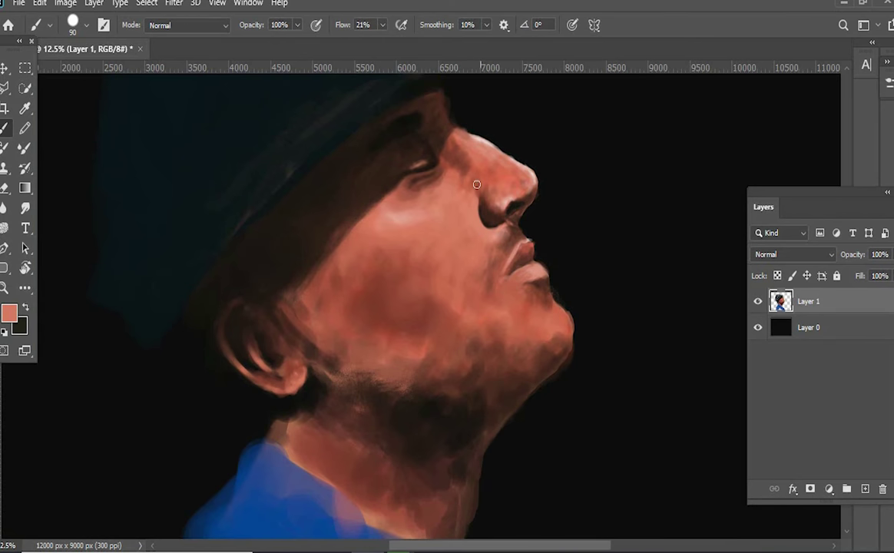
{"action": "key", "text": "shift+0"}
{"action": "mouse_move", "coordinate": [247, 237]}
{"action": "left_mouse_down"}
{"action": "mouse_move", "coordinate": [417, 401]}
{"action": "mouse_move", "coordinate": [430, 453]}
{"action": "mouse_move", "coordinate": [472, 492]}
{"action": "left_mouse_up"}
{"action": "mouse_move", "coordinate": [298, 225]}
{"action": "left_mouse_down"}
{"action": "mouse_move", "coordinate": [361, 346]}
{"action": "mouse_move", "coordinate": [454, 419]}
{"action": "left_mouse_up"}
Darken the hat brim above the strap and set brush opacity to 57%
{"action": "left_click", "coordinate": [433, 374], "text": "alt"}
{"action": "left_click_drag", "start_coordinate": [263, 233], "coordinate": [329, 177]}
{"action": "key", "text": "5"}
{"action": "key", "text": "7"}
{"action": "scroll", "coordinate": [312, 283], "scroll_direction": "down", "scroll_amount": 3}
{"action": "scroll", "coordinate": [392, 335], "scroll_direction": "up", "scroll_amount": 6}
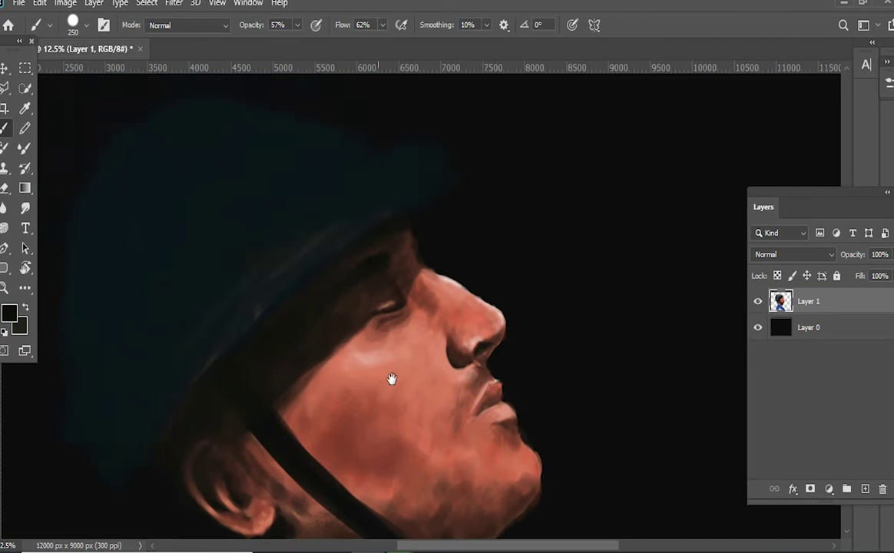
Set the paint colour to #0a0d0e and stroke it along the helmet edge
{"action": "scroll", "coordinate": [406, 186], "scroll_direction": "up", "scroll_amount": 1}
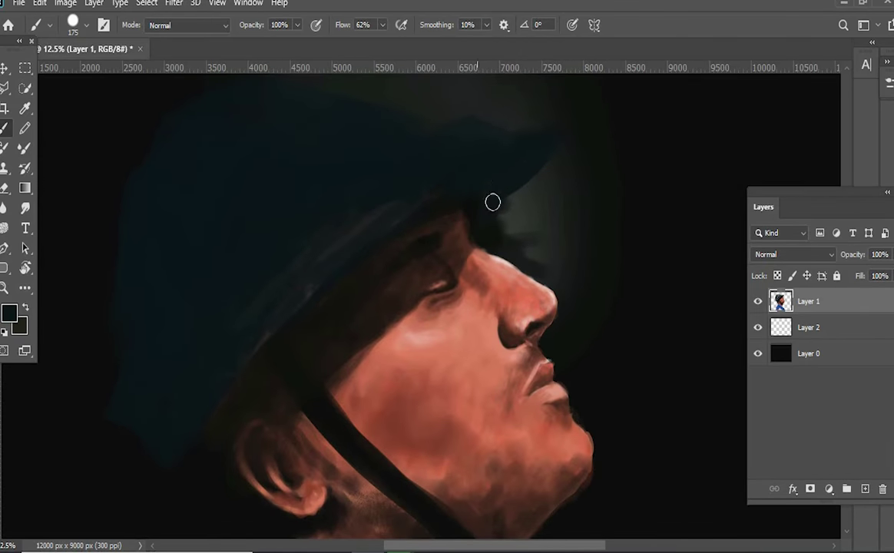
{"action": "left_click_drag", "start_coordinate": [492, 199], "coordinate": [443, 291]}
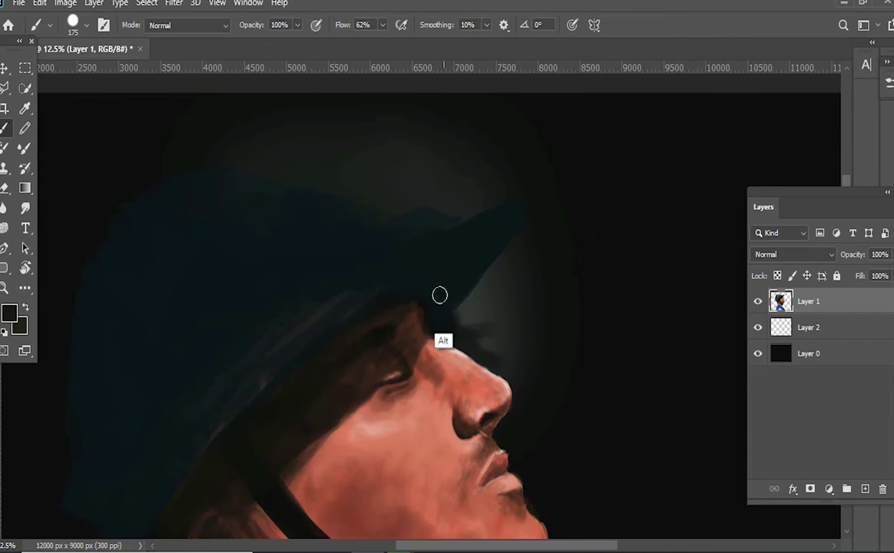
{"action": "left_click", "coordinate": [10, 313]}
{"action": "left_click", "coordinate": [245, 369]}
{"action": "type", "text": "0a0d0e"}
{"action": "key", "text": "Return"}
{"action": "left_click_drag", "start_coordinate": [404, 291], "coordinate": [506, 228]}
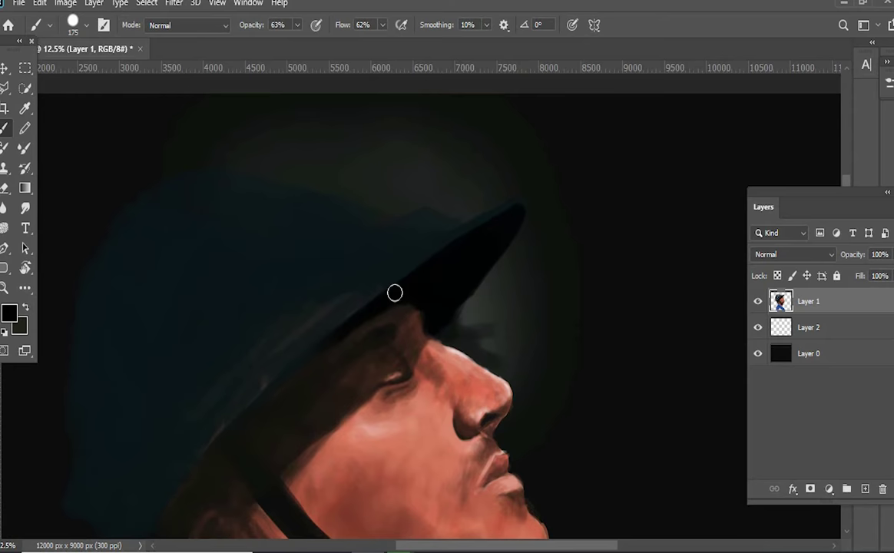
Darken the helmet crown broadly, then its top edge with a smaller brush
{"action": "scroll", "coordinate": [394, 293], "scroll_direction": "down", "scroll_amount": 3}
{"action": "key", "text": "bracketleft"}
{"action": "key", "text": "bracketleft"}
{"action": "key", "text": "bracketleft"}
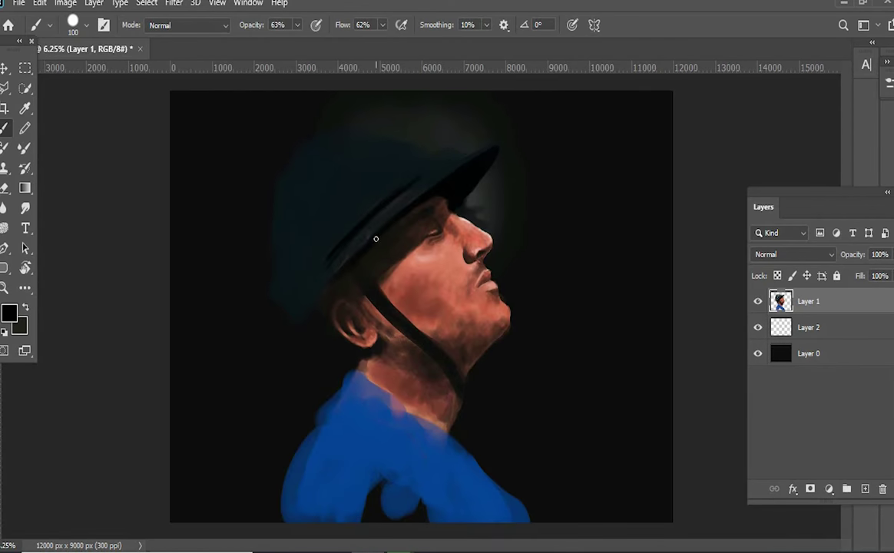
{"action": "left_click_drag", "start_coordinate": [327, 171], "coordinate": [297, 237]}
{"action": "key", "text": "bracketleft"}
{"action": "key", "text": "bracketleft"}
{"action": "key", "text": "bracketleft"}
{"action": "scroll", "coordinate": [329, 283], "scroll_direction": "up", "scroll_amount": 2}
{"action": "key", "text": "bracketleft"}
{"action": "key", "text": "bracketleft"}
{"action": "key", "text": "bracketleft"}
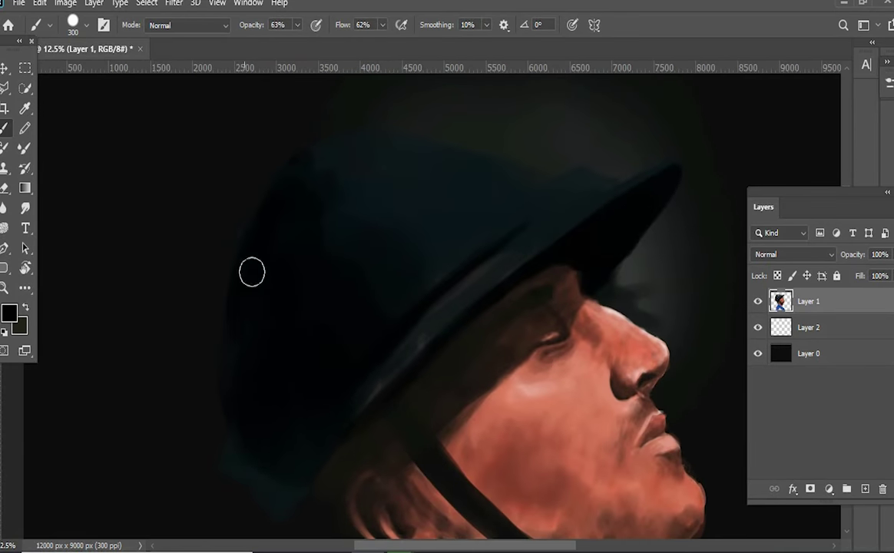
{"action": "left_click_drag", "start_coordinate": [375, 152], "coordinate": [471, 219]}
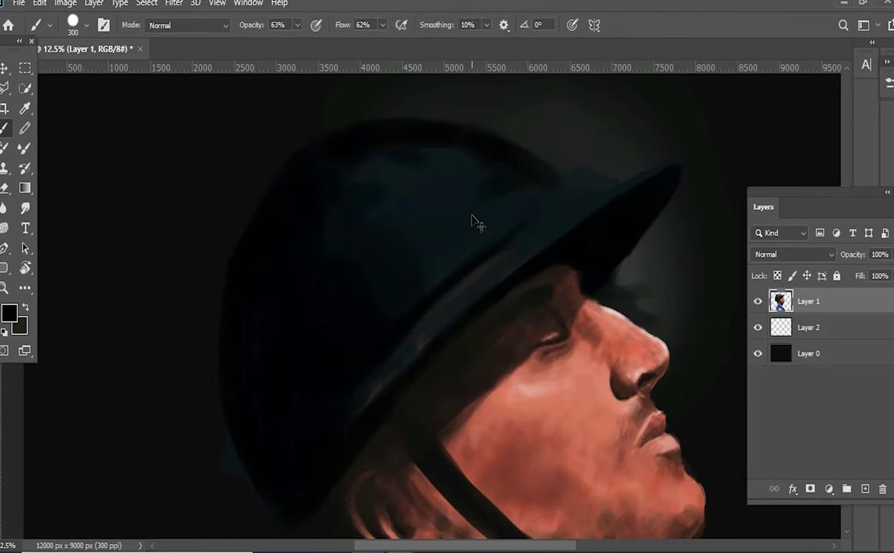
{"action": "scroll", "coordinate": [471, 219], "scroll_direction": "up", "scroll_amount": 3}
{"action": "scroll", "coordinate": [471, 220], "scroll_direction": "right", "scroll_amount": 1}
Brush a dark teal sheen over the upper helmet with a larger brush
{"action": "left_click", "coordinate": [599, 310], "text": "alt"}
{"action": "scroll", "coordinate": [599, 310], "scroll_direction": "left", "scroll_amount": 1}
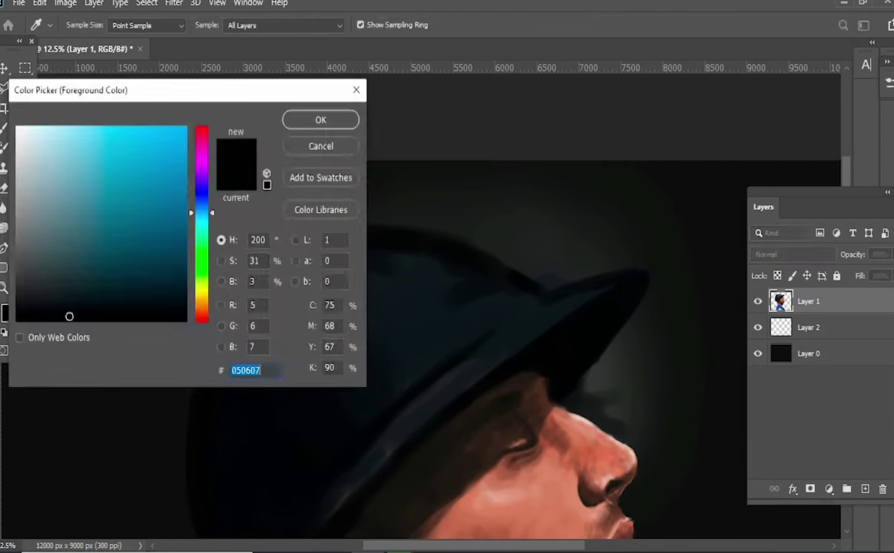
{"action": "key", "text": "bracketright"}
{"action": "key", "text": "bracketright"}
{"action": "key", "text": "bracketright"}
{"action": "left_click_drag", "start_coordinate": [424, 342], "coordinate": [454, 328]}
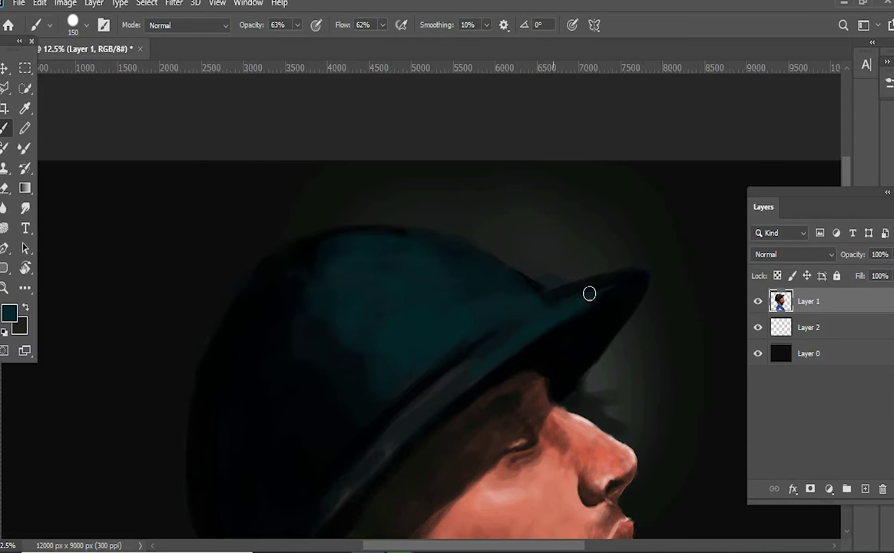
Darken the helmet edge, brim and shadow near the neck and ear in black
{"action": "left_click", "coordinate": [589, 294], "text": "alt"}
{"action": "scroll", "coordinate": [590, 293], "scroll_direction": "down", "scroll_amount": 3}
{"action": "scroll", "coordinate": [589, 294], "scroll_direction": "left", "scroll_amount": 2}
{"action": "key", "text": "bracketright"}
{"action": "key", "text": "bracketright"}
{"action": "key", "text": "bracketright"}
{"action": "mouse_move", "coordinate": [311, 338]}
{"action": "left_mouse_down"}
{"action": "mouse_move", "coordinate": [390, 227]}
{"action": "mouse_move", "coordinate": [356, 297]}
{"action": "left_mouse_up"}
{"action": "mouse_move", "coordinate": [282, 480]}
{"action": "left_mouse_down"}
{"action": "mouse_move", "coordinate": [327, 393]}
{"action": "mouse_move", "coordinate": [547, 182]}
{"action": "mouse_move", "coordinate": [333, 397]}
{"action": "left_mouse_up"}
{"action": "scroll", "coordinate": [334, 397], "scroll_direction": "up", "scroll_amount": 2}
{"action": "key", "text": "bracketleft"}
{"action": "key", "text": "bracketleft"}
{"action": "key", "text": "bracketleft"}
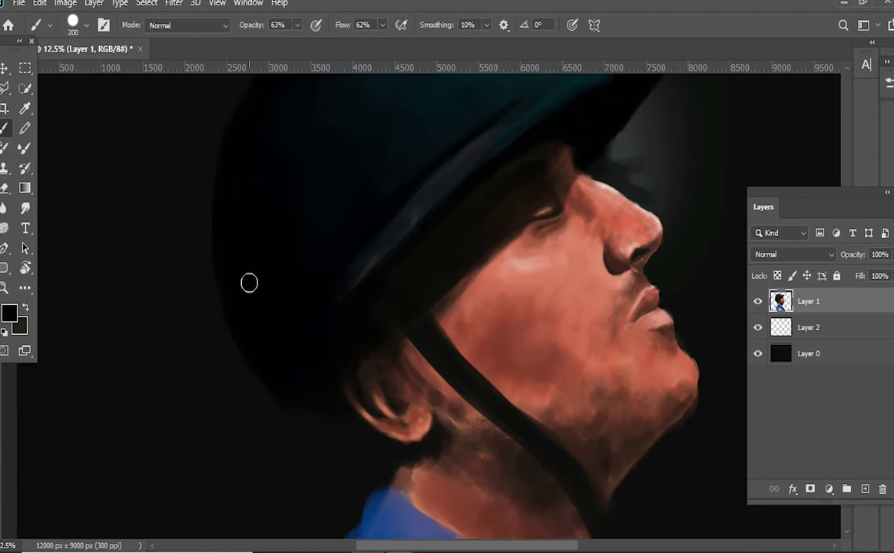
{"action": "left_click_drag", "start_coordinate": [344, 434], "coordinate": [385, 293]}
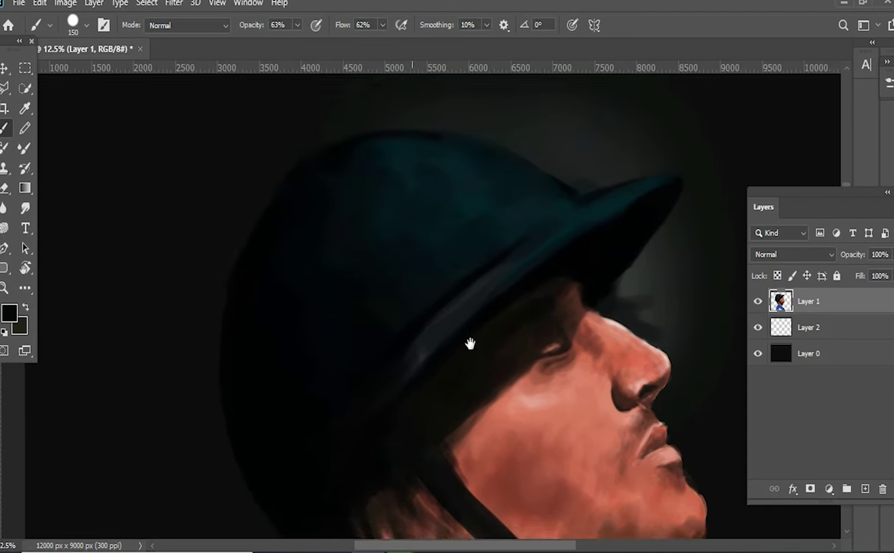
Paint a teal highlight band along the helmet side, undoing a trial stroke first
{"action": "key", "text": "Return"}
{"action": "key", "text": "b"}
{"action": "left_click_drag", "start_coordinate": [365, 293], "coordinate": [424, 285]}
{"action": "key", "text": "ctrl+z"}
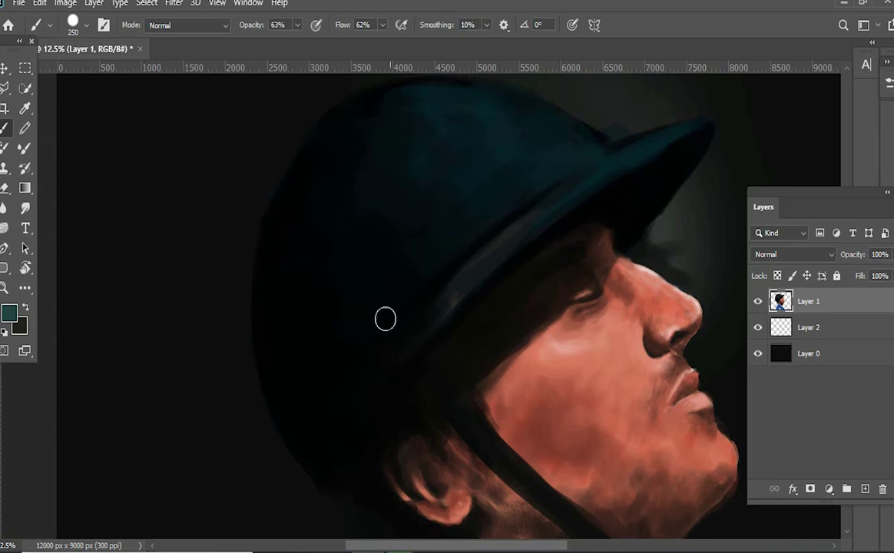
{"action": "left_click_drag", "start_coordinate": [317, 389], "coordinate": [398, 281]}
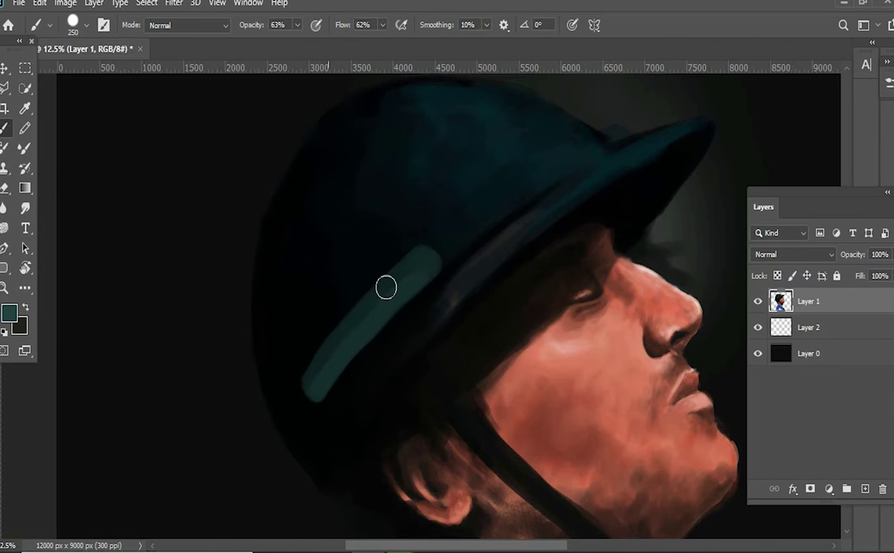
Blend the teal band into the dark helmet and load a textured 200 px teal brush
{"action": "left_click", "coordinate": [367, 309], "text": "alt"}
{"action": "mouse_move", "coordinate": [335, 405]}
{"action": "left_mouse_down"}
{"action": "mouse_move", "coordinate": [465, 262]}
{"action": "mouse_move", "coordinate": [350, 311]}
{"action": "left_mouse_up"}
{"action": "right_click", "coordinate": [461, 253]}
{"action": "double_click", "coordinate": [649, 366]}
{"action": "left_click", "coordinate": [455, 210], "text": "alt"}
{"action": "key", "text": "bracketleft"}
{"action": "key", "text": "bracketleft"}
{"action": "key", "text": "bracketleft"}
{"action": "left_click", "coordinate": [592, 182], "text": "alt"}
Paint textured teal strokes across the helmet crown, then smooth them with a sampled teal at 400 px
{"action": "key", "text": "bracketright"}
{"action": "key", "text": "bracketright"}
{"action": "key", "text": "bracketright"}
{"action": "left_click_drag", "start_coordinate": [606, 177], "coordinate": [479, 183]}
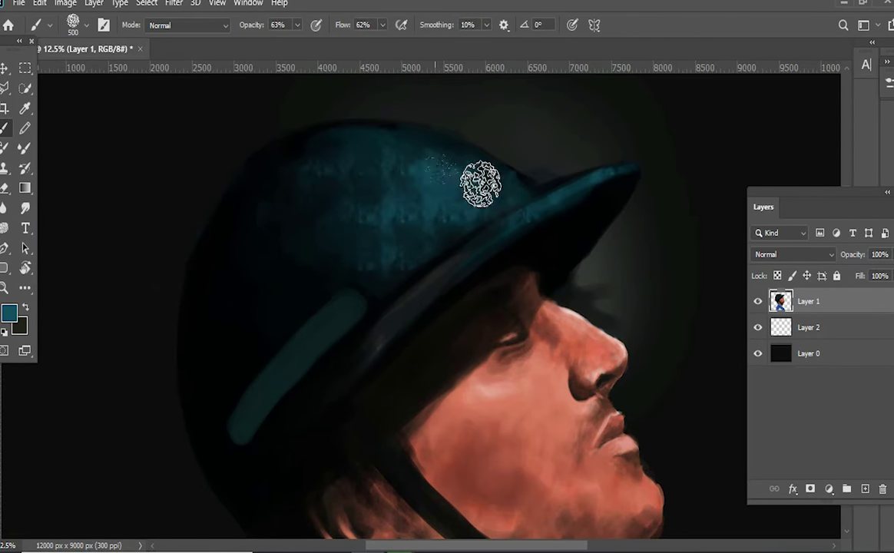
{"action": "key", "text": "F5"}
{"action": "key", "text": "F5"}
{"action": "key", "text": "F5"}
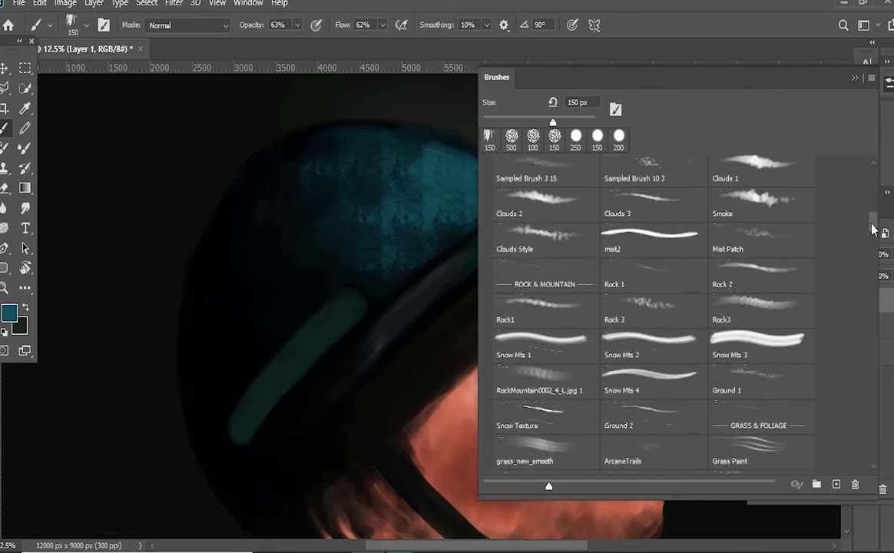
{"action": "left_click_drag", "start_coordinate": [872, 229], "coordinate": [872, 284]}
{"action": "left_click", "coordinate": [533, 140]}
{"action": "key", "text": "F5"}
{"action": "key", "text": "bracketright"}
{"action": "key", "text": "bracketright"}
{"action": "key", "text": "bracketright"}
{"action": "left_click", "coordinate": [340, 230], "text": "alt"}
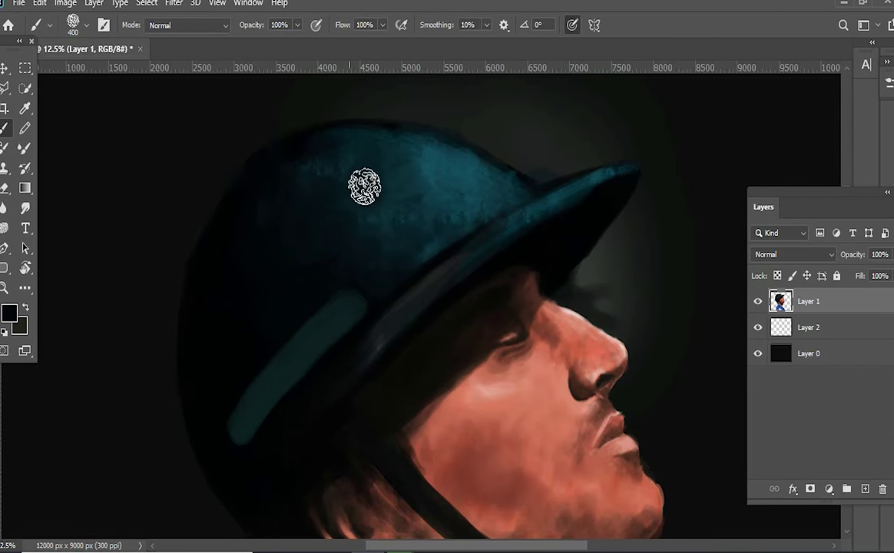
{"action": "left_click_drag", "start_coordinate": [366, 186], "coordinate": [444, 252]}
Darken the teal band on the helmet side with black paint
{"action": "left_click", "coordinate": [444, 251], "text": "alt"}
{"action": "scroll", "coordinate": [355, 324], "scroll_direction": "down", "scroll_amount": 2}
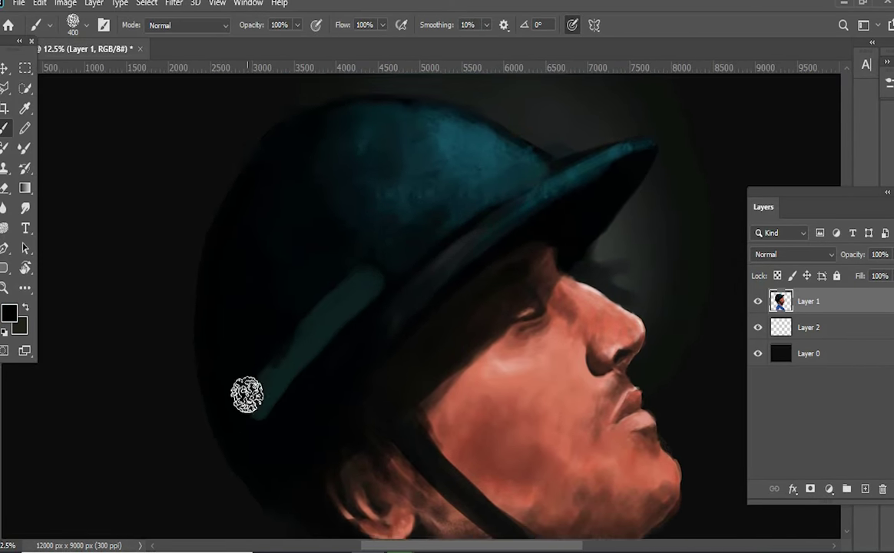
{"action": "scroll", "coordinate": [389, 245], "scroll_direction": "up", "scroll_amount": 2}
{"action": "scroll", "coordinate": [289, 203], "scroll_direction": "down", "scroll_amount": 1}
{"action": "scroll", "coordinate": [331, 243], "scroll_direction": "down", "scroll_amount": 3}
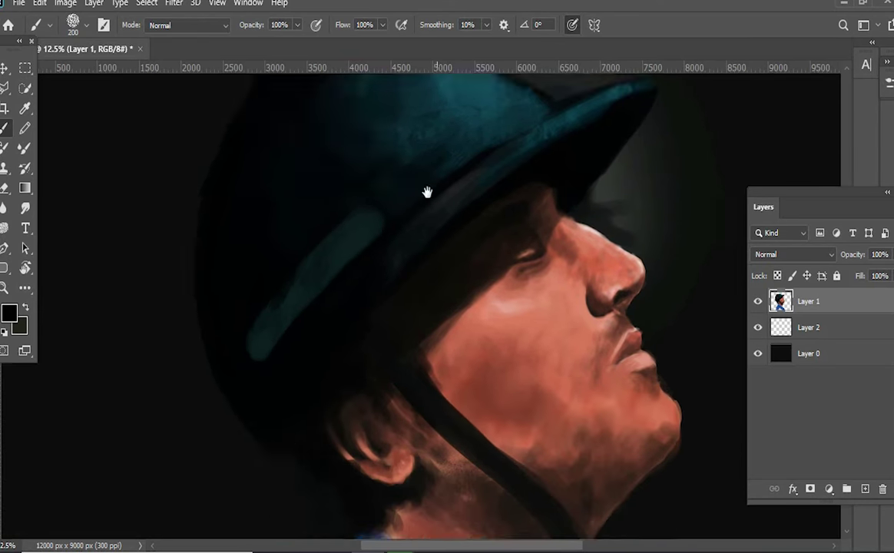
{"action": "scroll", "coordinate": [429, 192], "scroll_direction": "down", "scroll_amount": 2}
{"action": "scroll", "coordinate": [230, 295], "scroll_direction": "up", "scroll_amount": 5}
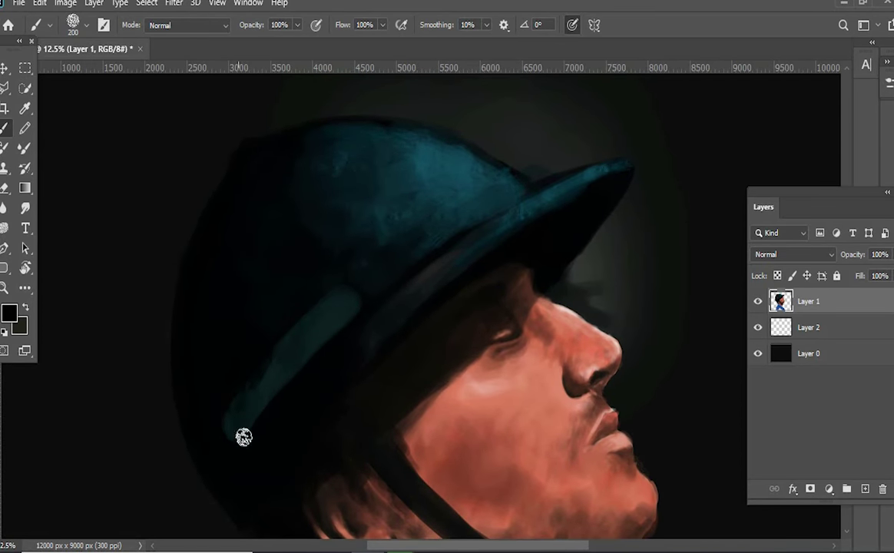
{"action": "left_click_drag", "start_coordinate": [243, 437], "coordinate": [240, 446]}
{"action": "scroll", "coordinate": [311, 345], "scroll_direction": "down", "scroll_amount": 3}
{"action": "scroll", "coordinate": [437, 248], "scroll_direction": "up", "scroll_amount": 3}
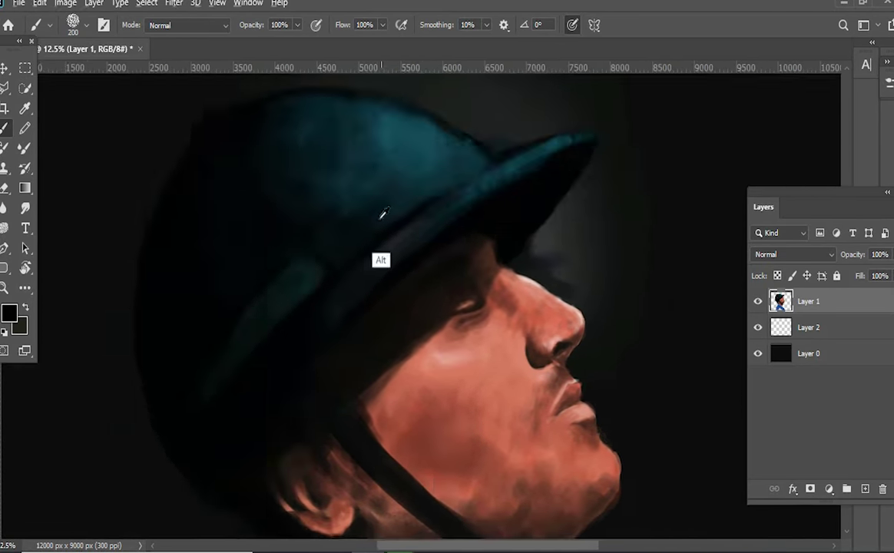
{"action": "scroll", "coordinate": [491, 169], "scroll_direction": "up", "scroll_amount": 2}
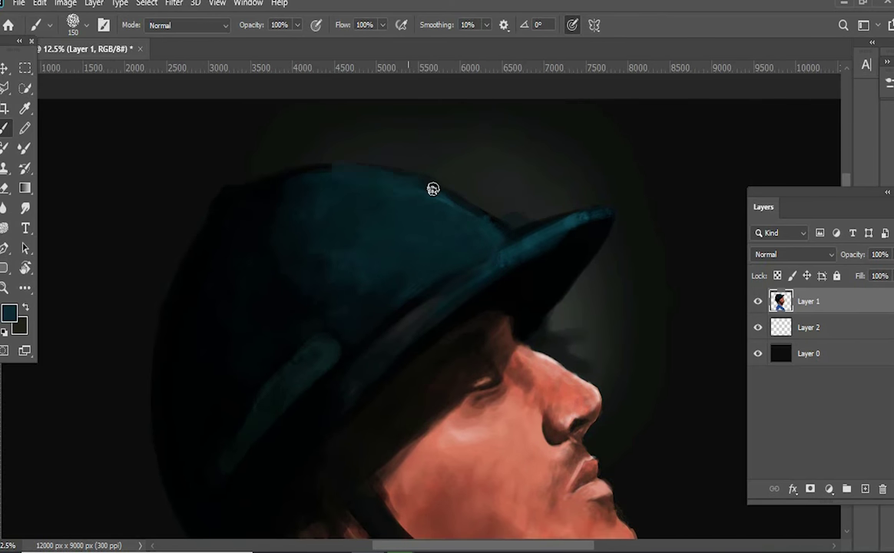
Sample a near-black from the helmet, then set a beige foreground colour
{"action": "left_click", "coordinate": [465, 278], "text": "alt"}
{"action": "scroll", "coordinate": [424, 169], "scroll_direction": "left", "scroll_amount": 3}
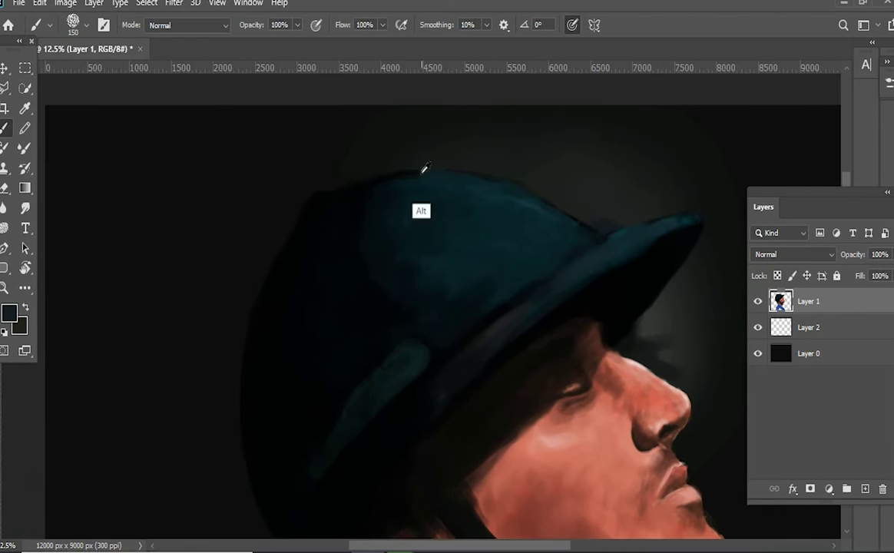
{"action": "scroll", "coordinate": [315, 251], "scroll_direction": "down", "scroll_amount": 3}
{"action": "scroll", "coordinate": [406, 313], "scroll_direction": "up", "scroll_amount": 3}
{"action": "left_click", "coordinate": [9, 312]}
{"action": "left_click", "coordinate": [56, 185]}
Paint beige 'AIR' lettering on the helmet band and save the portrait as 'dhoni'
{"action": "key", "text": "Return"}
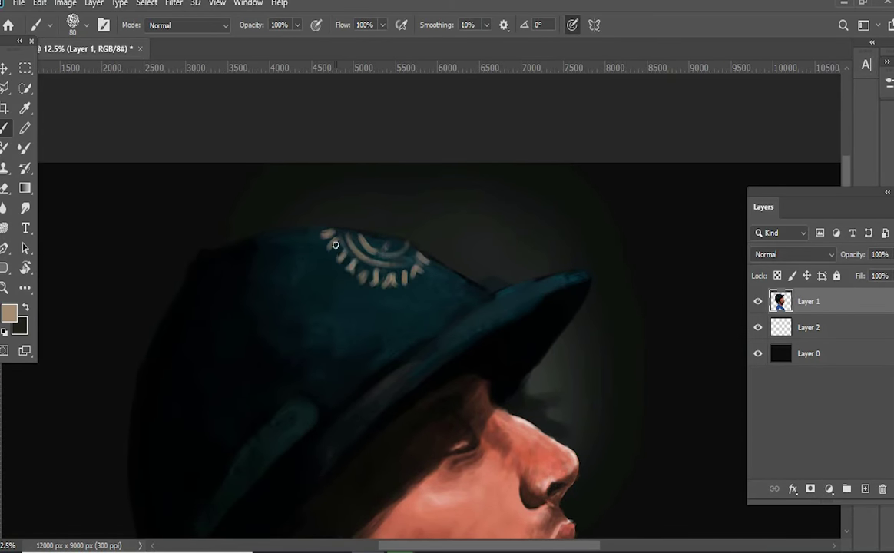
{"action": "left_click_drag", "start_coordinate": [480, 302], "coordinate": [628, 126]}
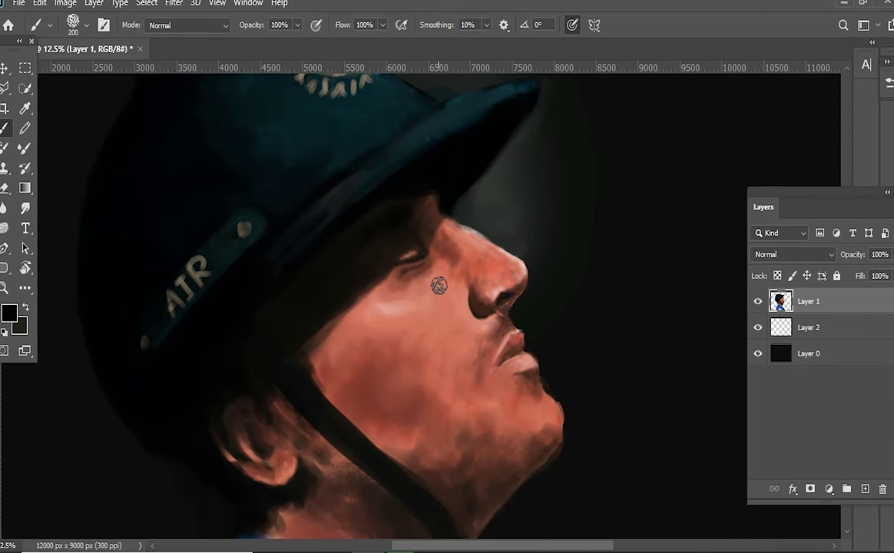
{"action": "key", "text": "ctrl+s"}
{"action": "type", "text": "dhoni"}
{"action": "key", "text": "Return"}
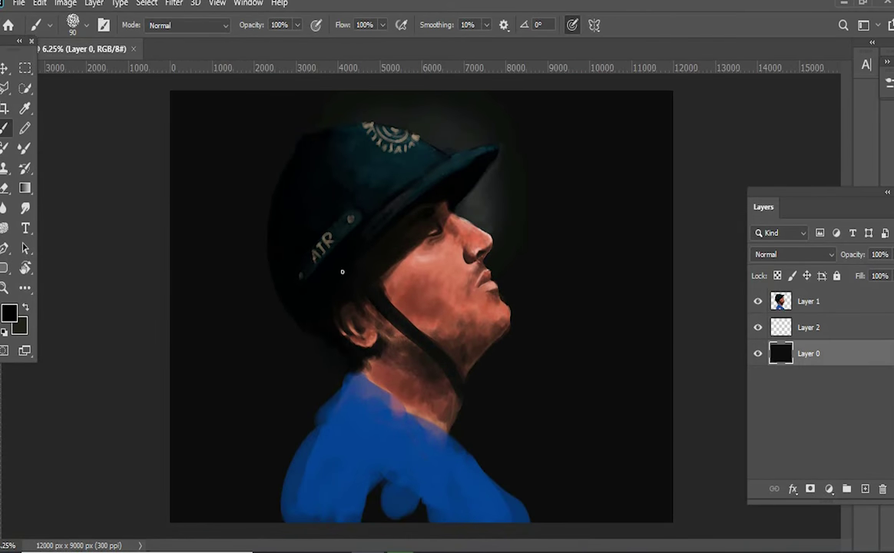
{"action": "scroll", "coordinate": [495, 442], "scroll_direction": "up", "scroll_amount": 3}
On Layer 1, draw the first grille bar path with the Pen tool and stroke it black
{"action": "scroll", "coordinate": [497, 355], "scroll_direction": "up", "scroll_amount": 2}
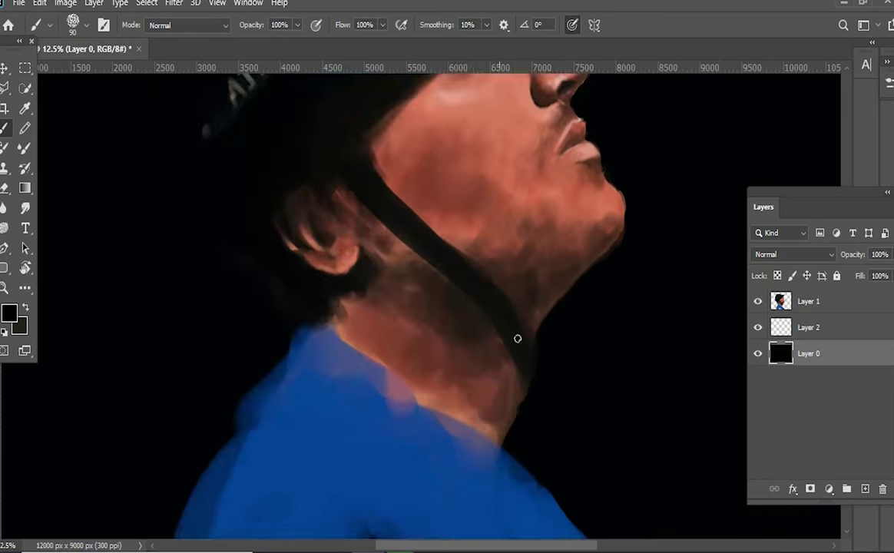
{"action": "scroll", "coordinate": [517, 337], "scroll_direction": "down", "scroll_amount": 1}
{"action": "key", "text": "alt+period"}
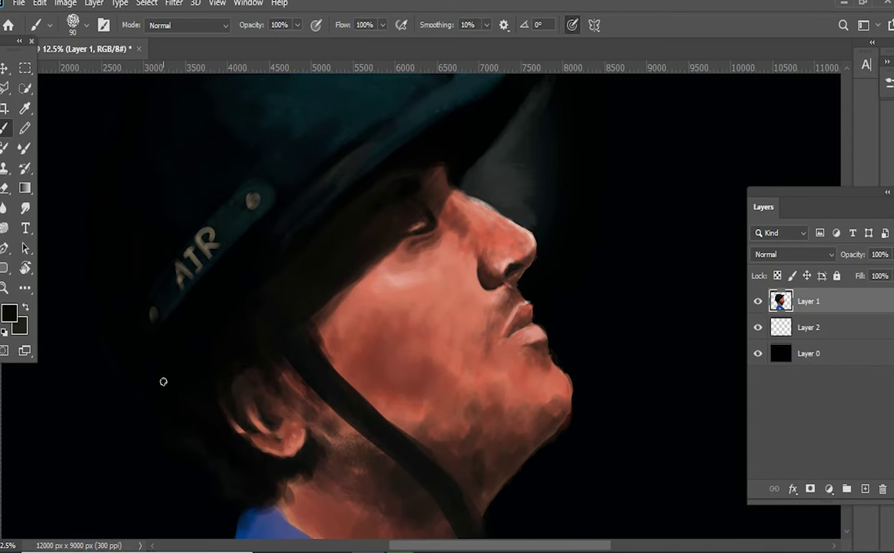
{"action": "left_click_drag", "start_coordinate": [163, 382], "coordinate": [114, 358]}
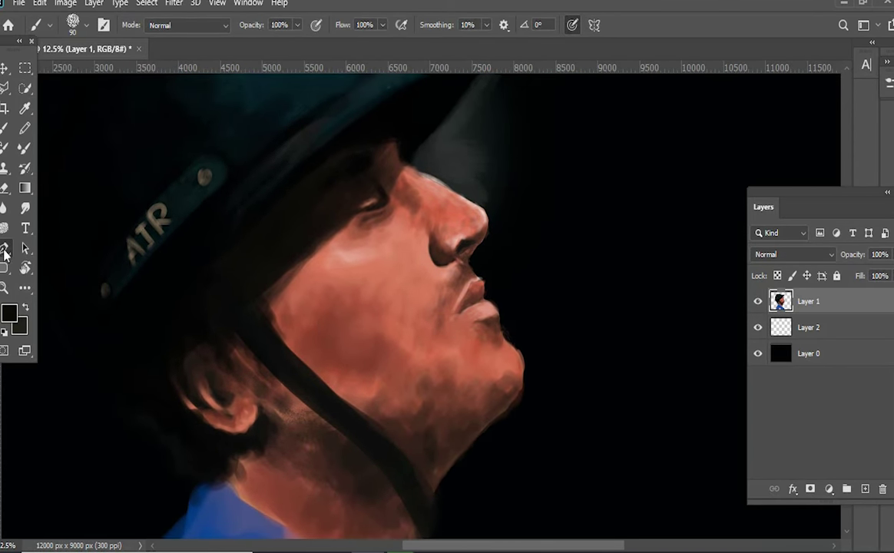
{"action": "left_click", "coordinate": [4, 249]}
{"action": "left_click", "coordinate": [321, 360], "text": "alt"}
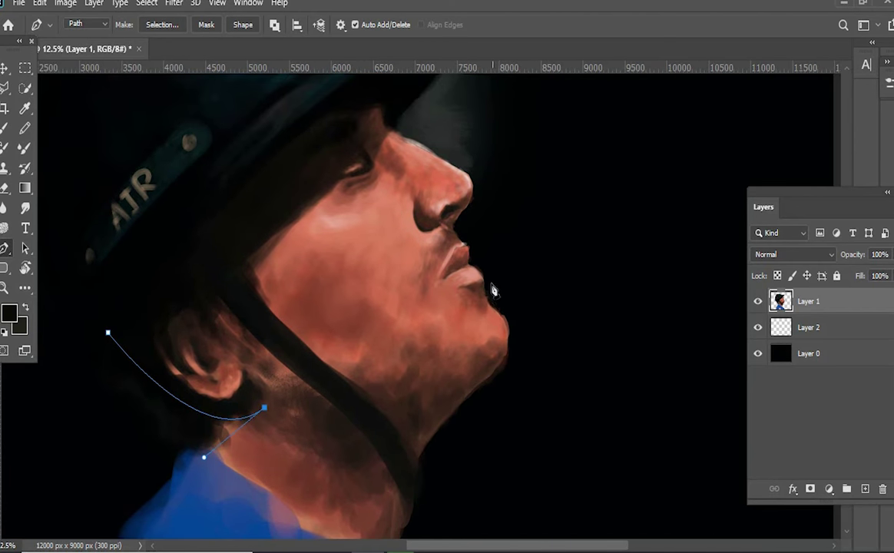
{"action": "right_click", "coordinate": [581, 221]}
{"action": "left_click", "coordinate": [553, 315]}
{"action": "key", "text": "Return"}
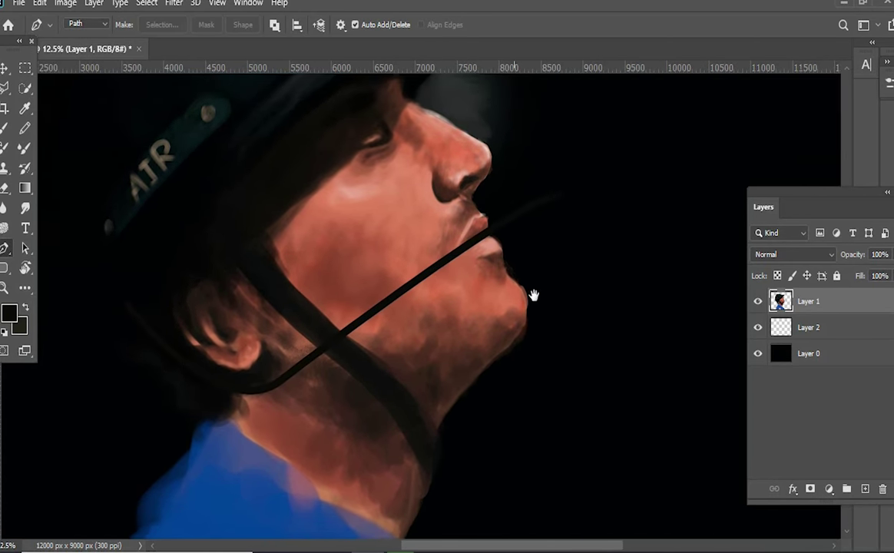
Draw two more curved strap paths across the face and jaw and stroke them dark
{"action": "left_click_drag", "start_coordinate": [534, 295], "coordinate": [431, 374]}
{"action": "left_click_drag", "start_coordinate": [223, 347], "coordinate": [271, 338]}
{"action": "left_click", "coordinate": [126, 425]}
{"action": "left_click_drag", "start_coordinate": [455, 194], "coordinate": [577, 156]}
{"action": "right_click", "coordinate": [400, 194]}
{"action": "left_click", "coordinate": [438, 257]}
{"action": "mouse_move", "coordinate": [476, 270]}
{"action": "left_mouse_down"}
{"action": "mouse_move", "coordinate": [438, 233]}
{"action": "mouse_move", "coordinate": [403, 163]}
{"action": "left_mouse_up"}
{"action": "left_click", "coordinate": [188, 339]}
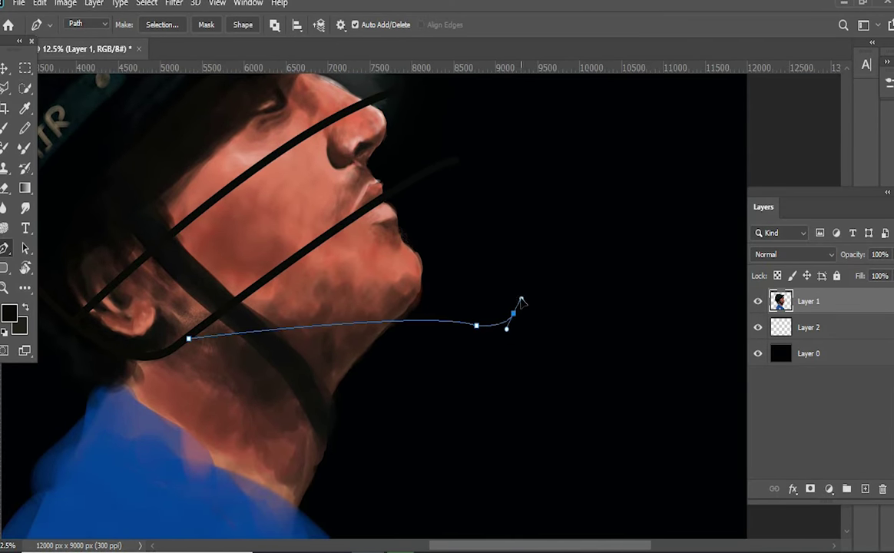
{"action": "right_click", "coordinate": [465, 163]}
{"action": "left_click", "coordinate": [484, 232]}
{"action": "key", "text": "Return"}
Stroke three more bar paths into black grille straps, clearing each path outline
{"action": "left_click_drag", "start_coordinate": [484, 232], "coordinate": [553, 311]}
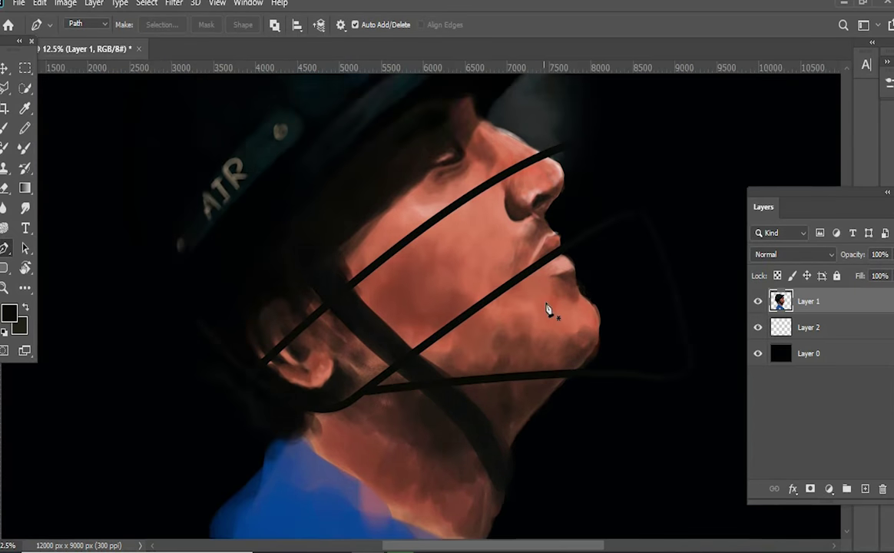
{"action": "right_click", "coordinate": [332, 302]}
{"action": "left_click", "coordinate": [353, 263]}
{"action": "key", "text": "Return"}
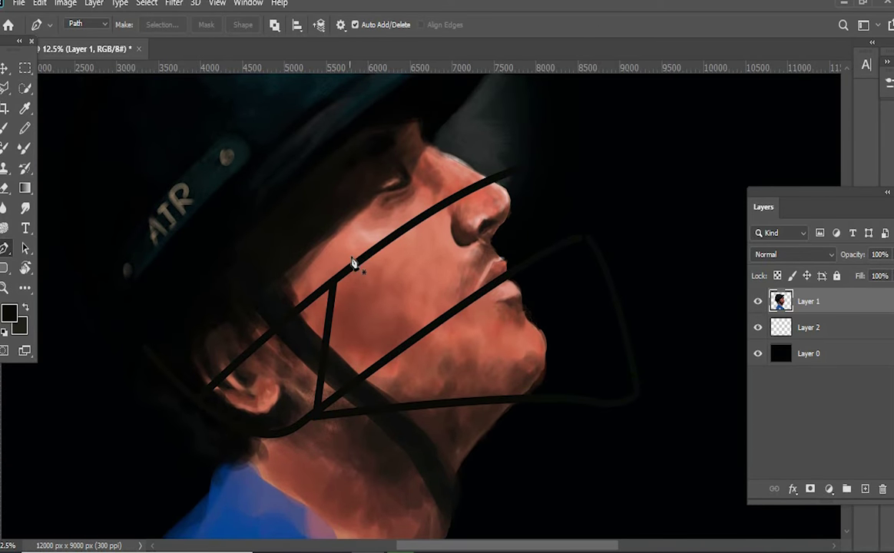
{"action": "right_click", "coordinate": [304, 296]}
{"action": "left_click", "coordinate": [368, 311]}
{"action": "key", "text": "Return"}
{"action": "right_click", "coordinate": [325, 358]}
{"action": "left_click", "coordinate": [407, 263]}
{"action": "key", "text": "Return"}
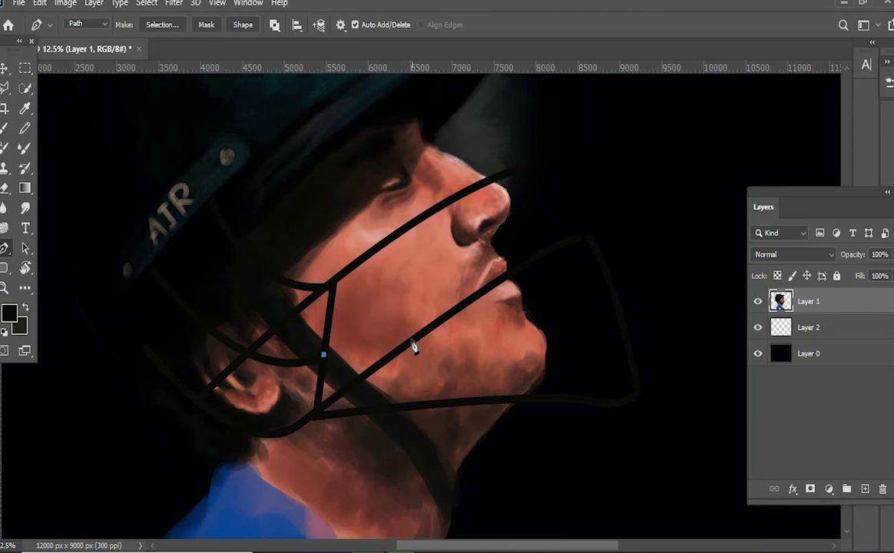
Draw and stroke the final grille bar across the chin area
{"action": "left_click", "coordinate": [467, 279]}
{"action": "left_click", "coordinate": [491, 423]}
{"action": "right_click", "coordinate": [491, 423]}
{"action": "left_click", "coordinate": [519, 106]}
{"action": "key", "text": "Return"}
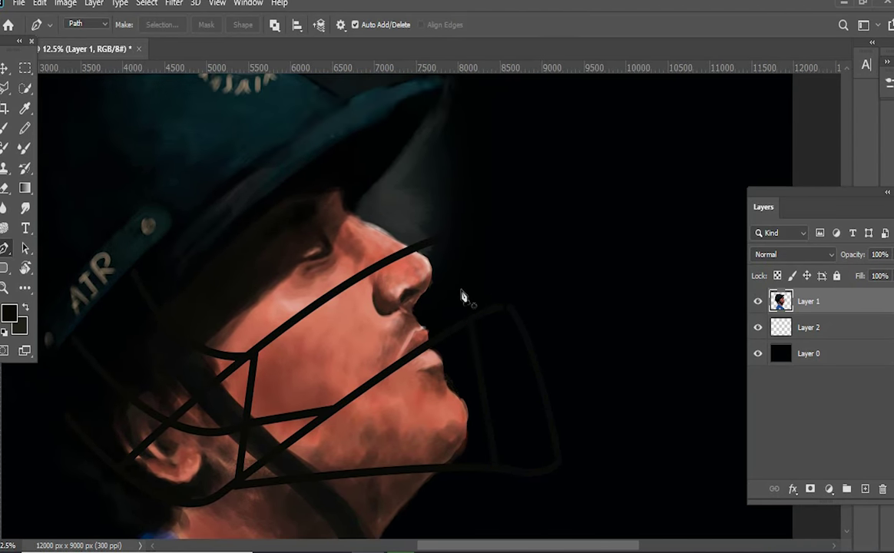
{"action": "left_click_drag", "start_coordinate": [435, 312], "coordinate": [424, 293]}
{"action": "key", "text": "b"}
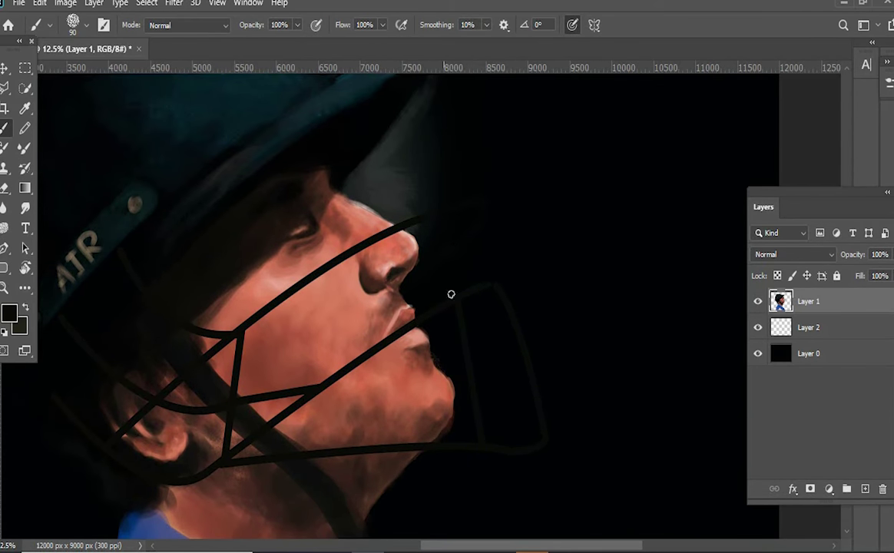
Toggle between Eraser and Brush while moving the view to the neck area
{"action": "scroll", "coordinate": [514, 316], "scroll_direction": "down", "scroll_amount": 2}
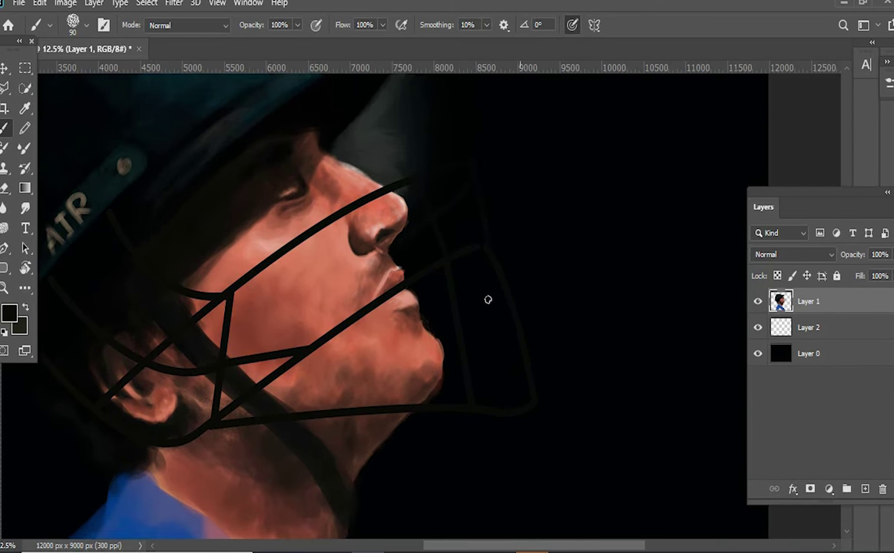
{"action": "key", "text": "e"}
{"action": "key", "text": "b"}
{"action": "scroll", "coordinate": [498, 413], "scroll_direction": "up", "scroll_amount": 2}
{"action": "key", "text": "e"}
{"action": "key", "text": "b"}
{"action": "scroll", "coordinate": [450, 211], "scroll_direction": "down", "scroll_amount": 6}
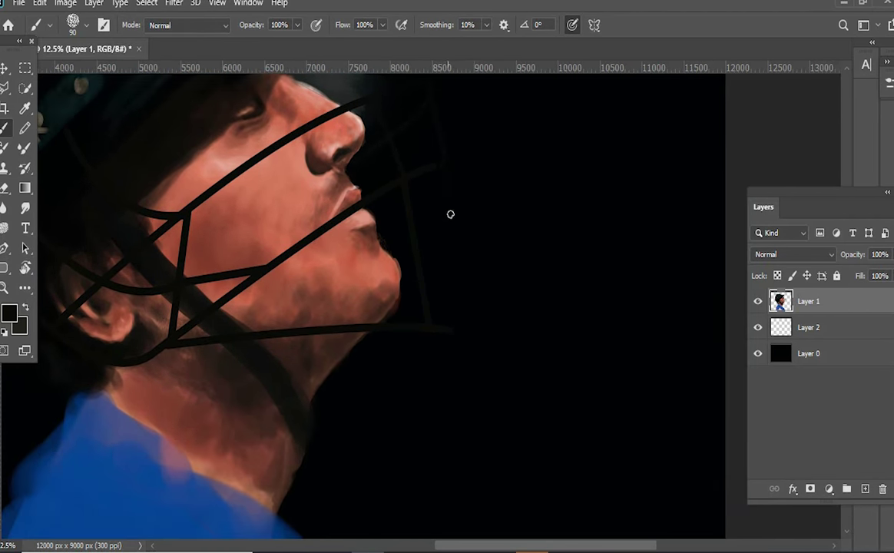
{"action": "scroll", "coordinate": [493, 359], "scroll_direction": "up", "scroll_amount": 5}
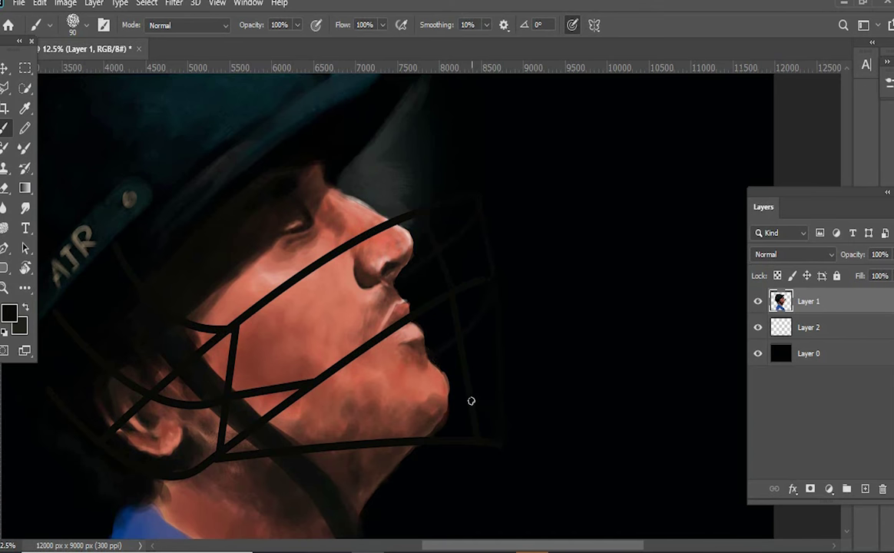
{"action": "scroll", "coordinate": [453, 448], "scroll_direction": "up", "scroll_amount": 5}
{"action": "scroll", "coordinate": [467, 357], "scroll_direction": "left", "scroll_amount": 3}
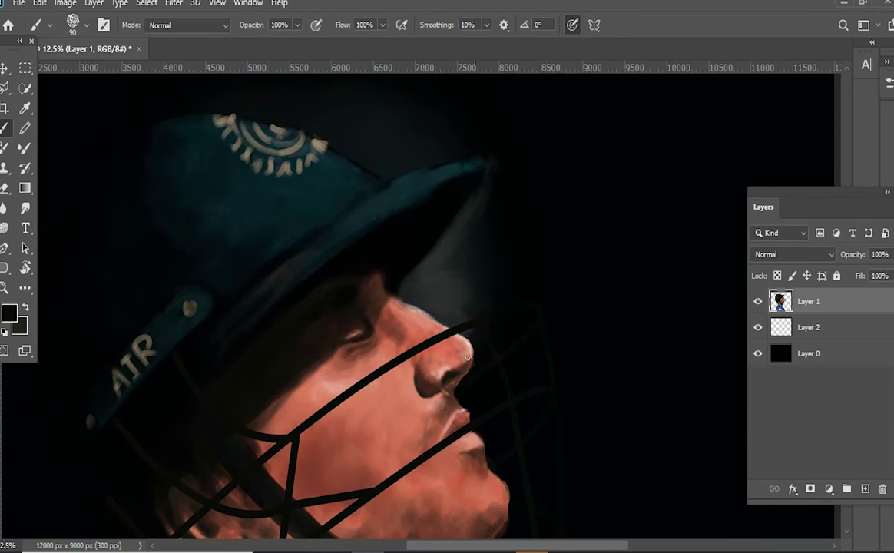
{"action": "scroll", "coordinate": [488, 412], "scroll_direction": "down", "scroll_amount": 6}
{"action": "scroll", "coordinate": [519, 349], "scroll_direction": "left", "scroll_amount": 4}
{"action": "scroll", "coordinate": [272, 339], "scroll_direction": "left", "scroll_amount": 5}
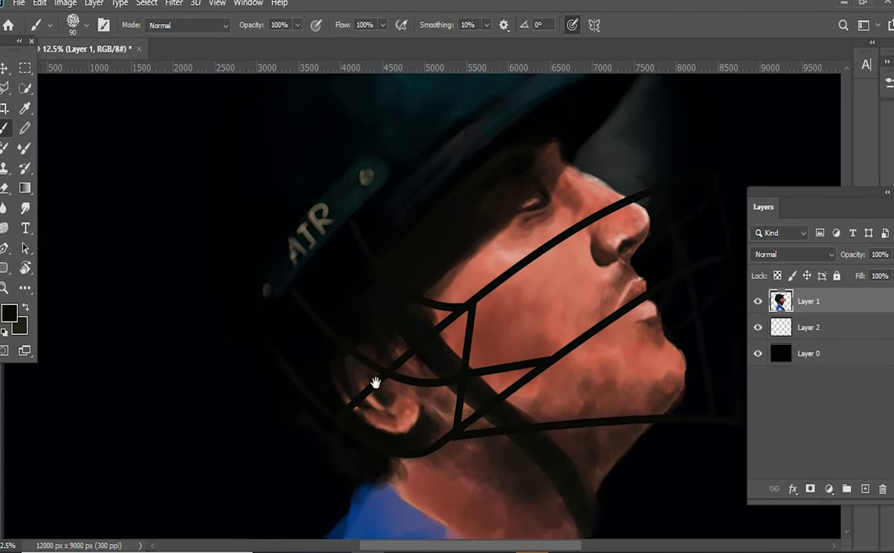
{"action": "scroll", "coordinate": [485, 370], "scroll_direction": "down", "scroll_amount": 3}
{"action": "scroll", "coordinate": [477, 321], "scroll_direction": "up", "scroll_amount": 1}
{"action": "scroll", "coordinate": [471, 325], "scroll_direction": "up", "scroll_amount": 1}
{"action": "scroll", "coordinate": [433, 374], "scroll_direction": "up", "scroll_amount": 1}
With a large hard round brush at 400 px, paint black over the neck and behind the ear
{"action": "right_click", "coordinate": [433, 374]}
{"action": "double_click", "coordinate": [541, 187]}
{"action": "mouse_move", "coordinate": [447, 411]}
{"action": "left_mouse_down"}
{"action": "mouse_move", "coordinate": [475, 455]}
{"action": "mouse_move", "coordinate": [516, 408]}
{"action": "left_mouse_up"}
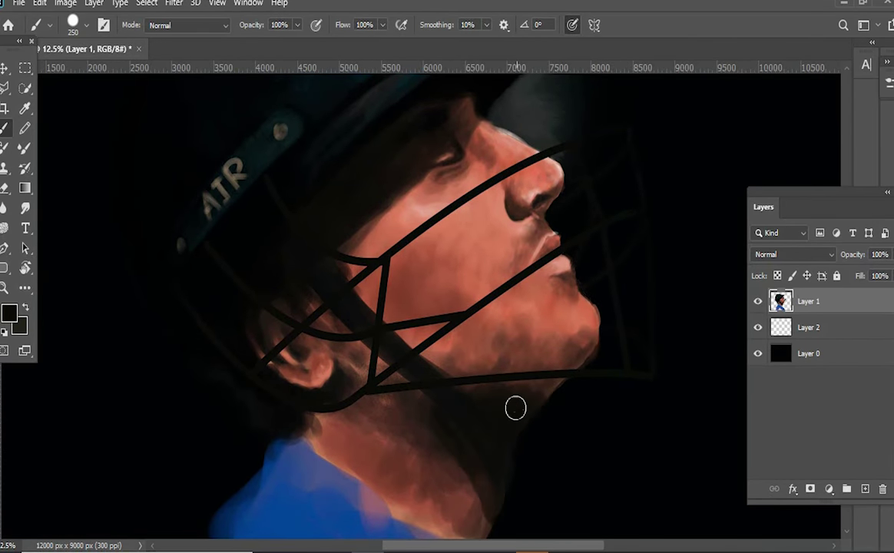
{"action": "key", "text": "bracketright"}
{"action": "key", "text": "bracketright"}
{"action": "left_click_drag", "start_coordinate": [445, 413], "coordinate": [373, 390]}
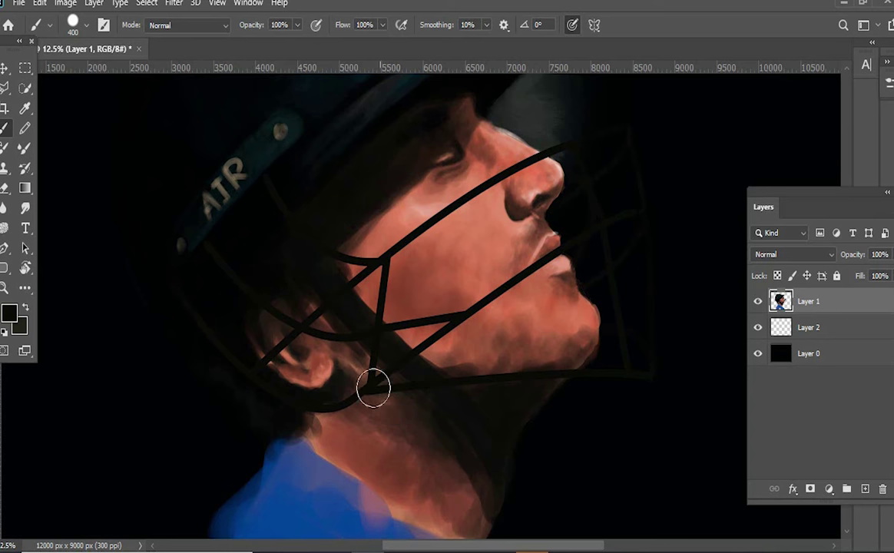
{"action": "left_click_drag", "start_coordinate": [393, 422], "coordinate": [364, 330]}
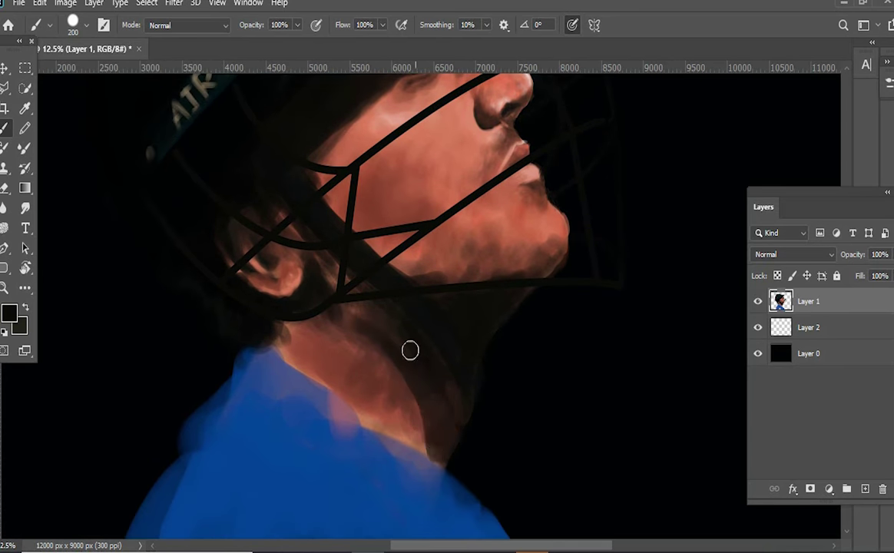
{"action": "mouse_move", "coordinate": [434, 433]}
{"action": "left_mouse_down"}
{"action": "mouse_move", "coordinate": [437, 345]}
{"action": "mouse_move", "coordinate": [273, 297]}
{"action": "left_mouse_up"}
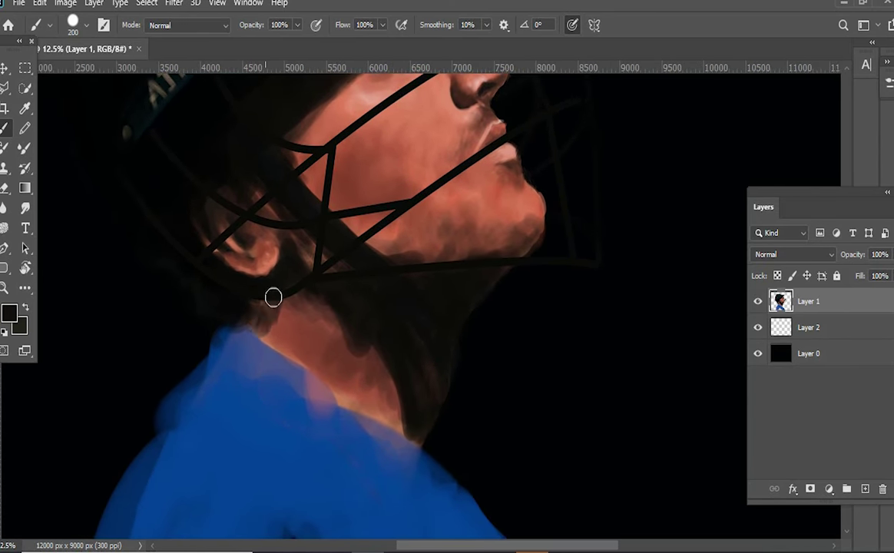
Pick a reddish-brown, then a brighter red, and paint a red stroke on the neck
{"action": "mouse_move", "coordinate": [275, 341]}
{"action": "left_mouse_down"}
{"action": "mouse_move", "coordinate": [283, 433]}
{"action": "mouse_move", "coordinate": [304, 329]}
{"action": "left_mouse_up"}
{"action": "left_click", "coordinate": [304, 330], "text": "alt"}
{"action": "left_click_drag", "start_coordinate": [473, 232], "coordinate": [353, 331]}
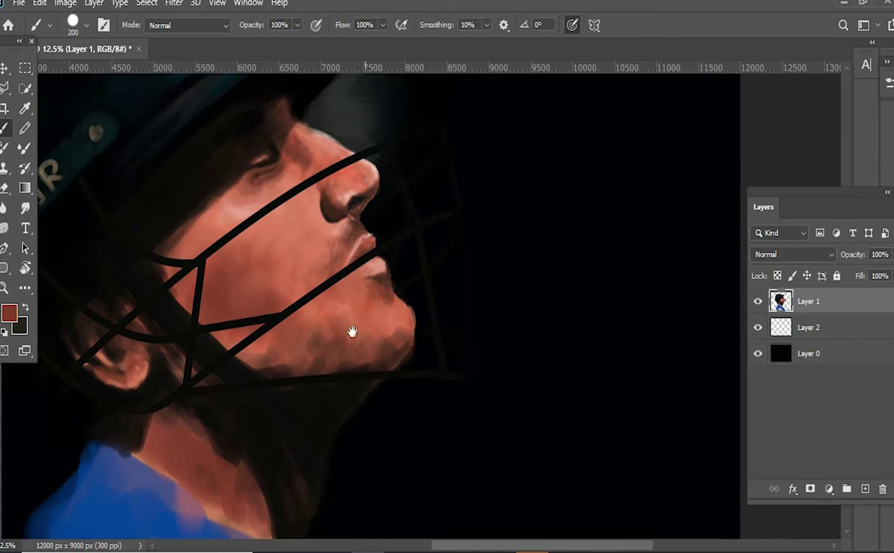
{"action": "left_click", "coordinate": [851, 85]}
{"action": "left_click", "coordinate": [9, 312]}
{"action": "left_click", "coordinate": [319, 120]}
{"action": "left_click_drag", "start_coordinate": [165, 450], "coordinate": [227, 480]}
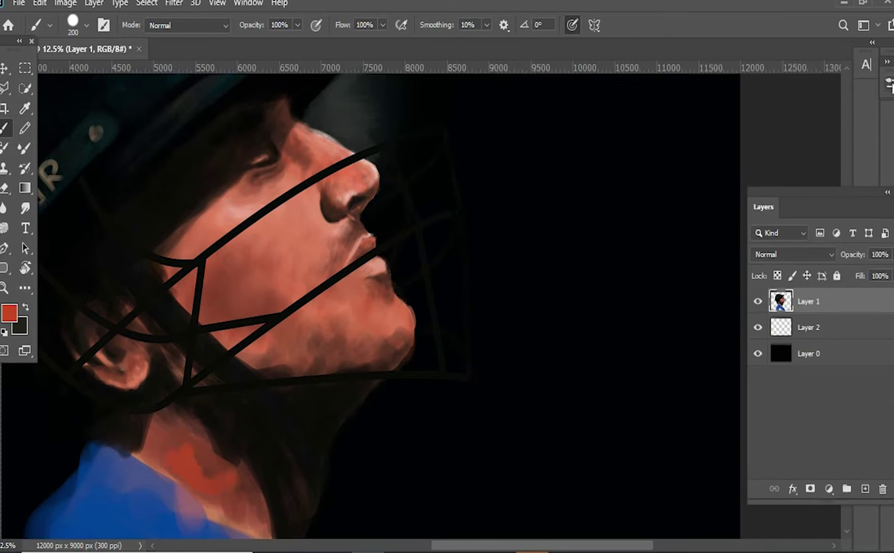
Choose a darker brownish red, then set a new light paint colour near the chin
{"action": "left_click_drag", "start_coordinate": [275, 177], "coordinate": [344, 123]}
{"action": "left_click", "coordinate": [244, 437], "text": "alt"}
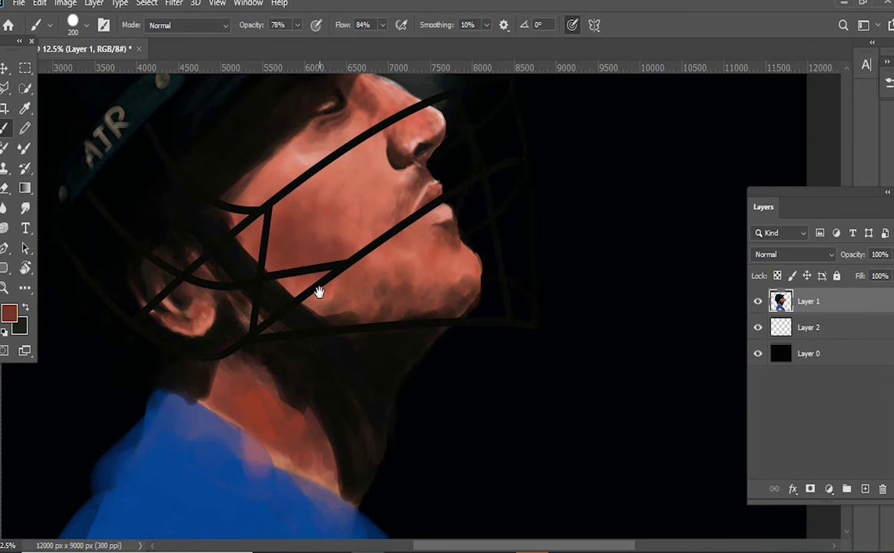
{"action": "left_click_drag", "start_coordinate": [319, 292], "coordinate": [329, 261]}
{"action": "left_click_drag", "start_coordinate": [382, 350], "coordinate": [344, 369]}
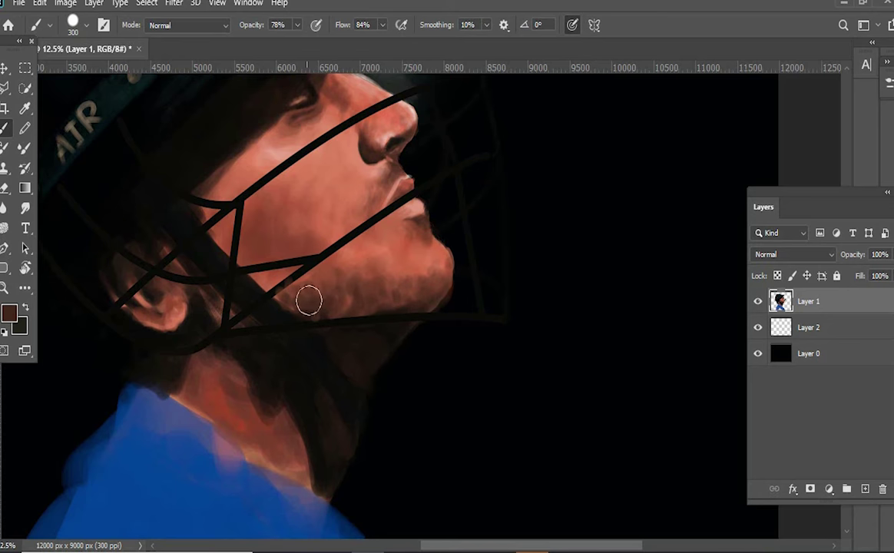
{"action": "left_click_drag", "start_coordinate": [261, 214], "coordinate": [305, 241]}
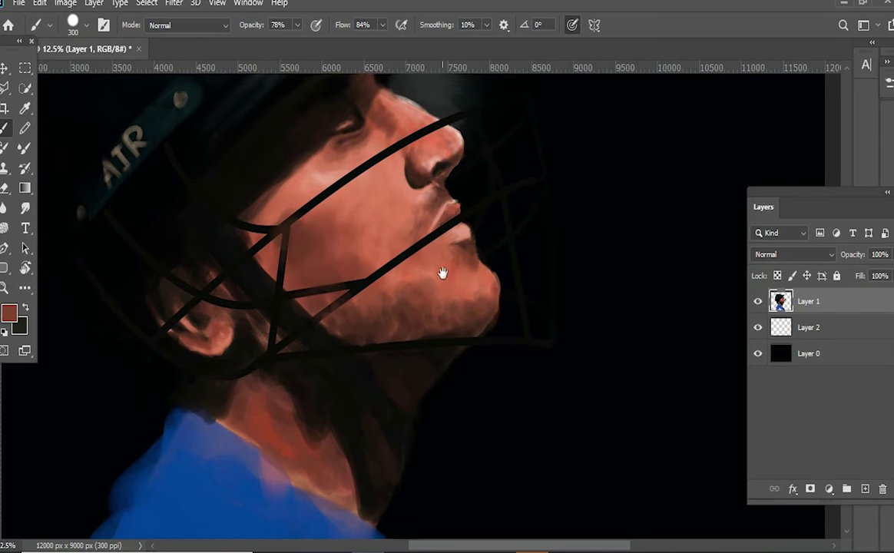
{"action": "left_click_drag", "start_coordinate": [442, 273], "coordinate": [442, 229]}
{"action": "left_click", "coordinate": [9, 313]}
{"action": "key", "text": "Return"}
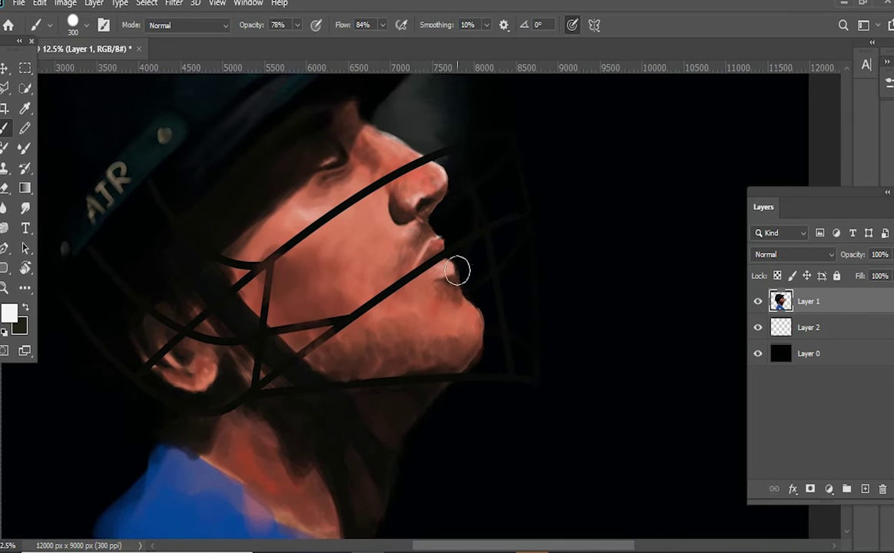
Paint skin red over the beard strokes on the chin, then browse the brush library presets
{"action": "scroll", "coordinate": [506, 287], "scroll_direction": "up", "scroll_amount": 2}
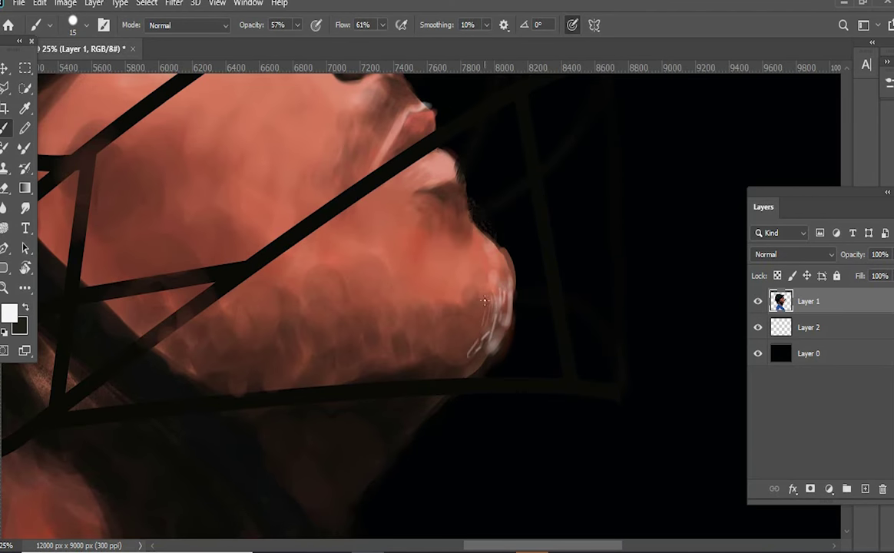
{"action": "left_click", "coordinate": [473, 342], "text": "alt"}
{"action": "left_click_drag", "start_coordinate": [441, 311], "coordinate": [412, 323]}
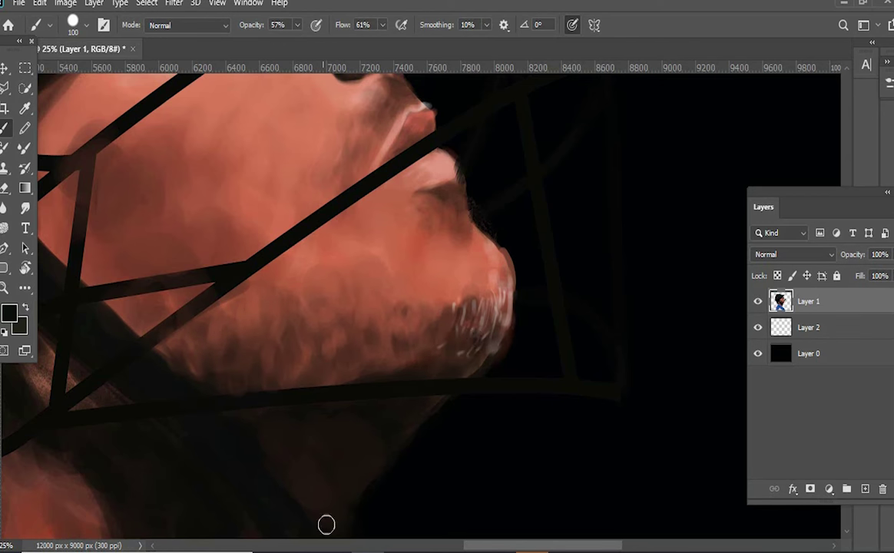
{"action": "scroll", "coordinate": [619, 358], "scroll_direction": "down", "scroll_amount": 2}
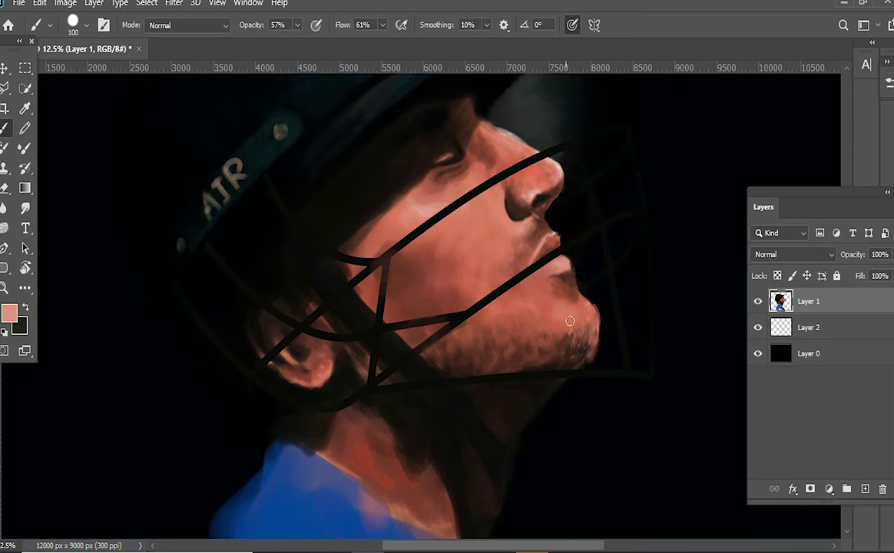
{"action": "scroll", "coordinate": [536, 224], "scroll_direction": "up", "scroll_amount": 3}
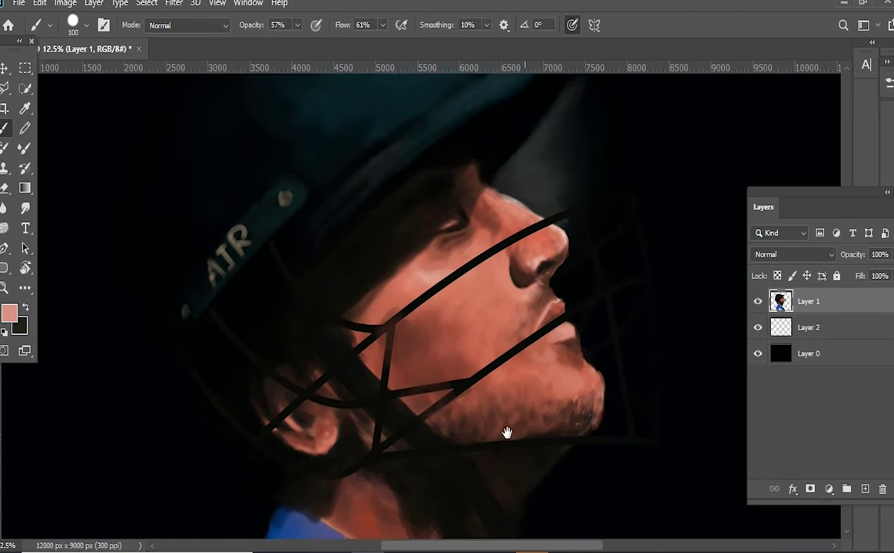
{"action": "left_click", "coordinate": [888, 80]}
{"action": "left_click_drag", "start_coordinate": [871, 185], "coordinate": [871, 298]}
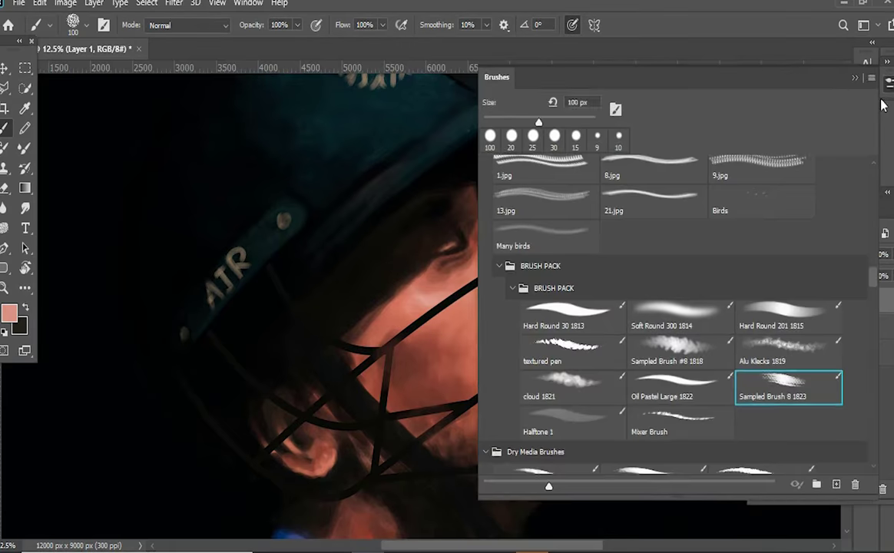
Load a soft textured brush and paint bright highlights along the upper cage bars toward the chin
{"action": "scroll", "coordinate": [437, 206], "scroll_direction": "up", "scroll_amount": 1}
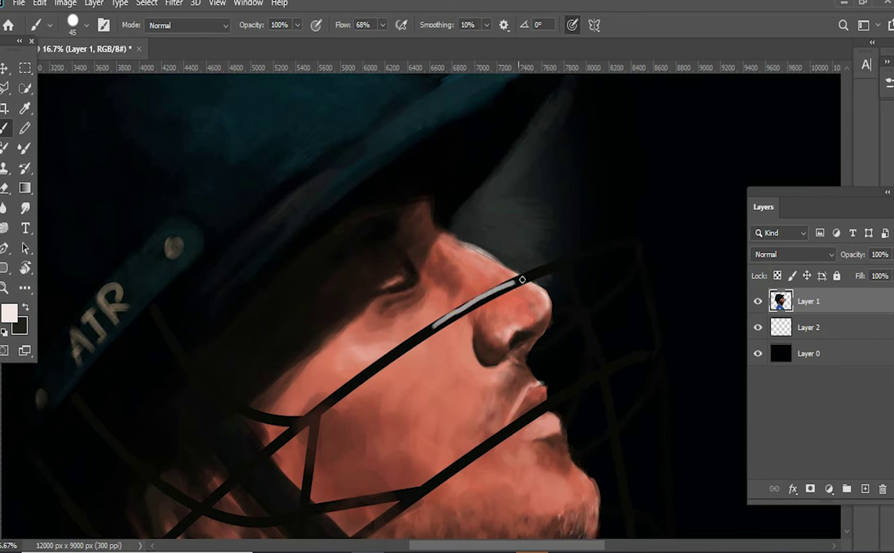
{"action": "right_click", "coordinate": [435, 327]}
{"action": "double_click", "coordinate": [460, 309]}
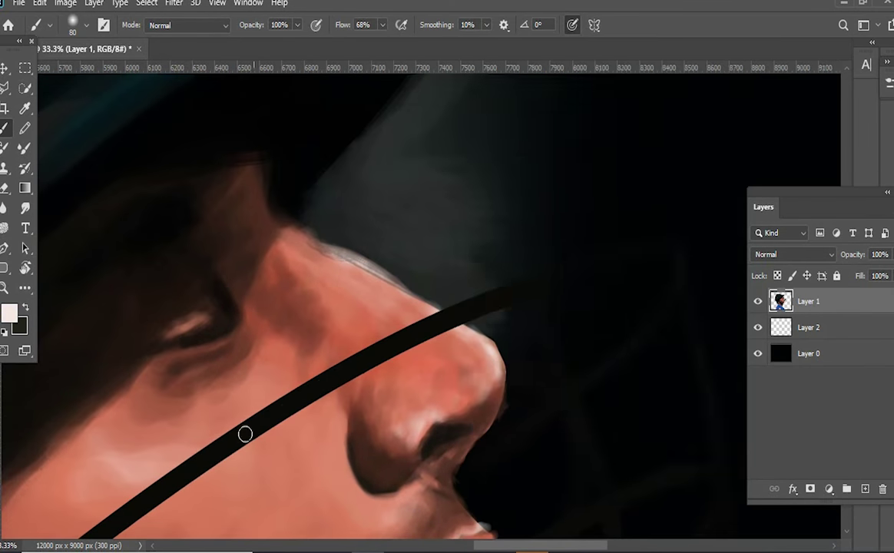
{"action": "mouse_move", "coordinate": [496, 298]}
{"action": "left_mouse_down"}
{"action": "mouse_move", "coordinate": [150, 510]}
{"action": "mouse_move", "coordinate": [461, 269]}
{"action": "left_mouse_up"}
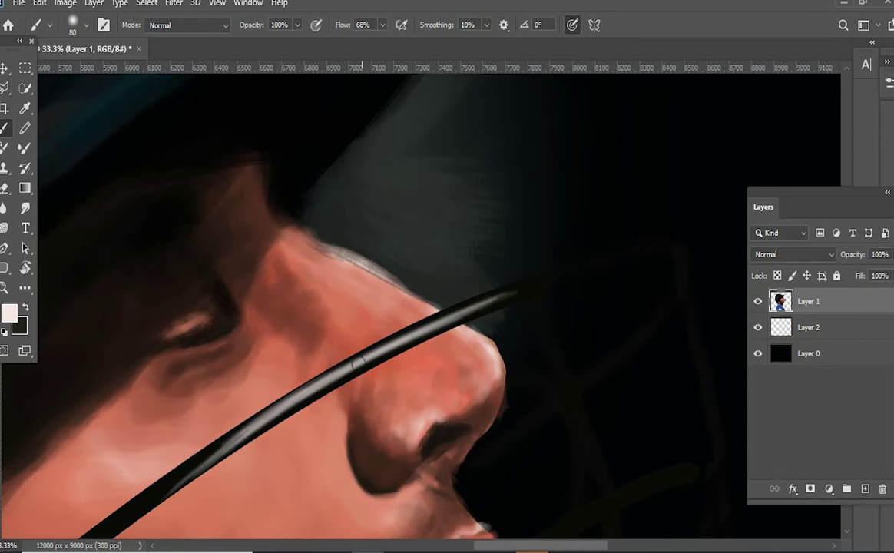
{"action": "left_click_drag", "start_coordinate": [623, 314], "coordinate": [469, 320]}
{"action": "left_click_drag", "start_coordinate": [492, 260], "coordinate": [401, 292]}
{"action": "scroll", "coordinate": [401, 291], "scroll_direction": "down", "scroll_amount": 3}
{"action": "left_click_drag", "start_coordinate": [383, 351], "coordinate": [411, 243]}
{"action": "mouse_move", "coordinate": [429, 389]}
{"action": "left_mouse_down"}
{"action": "mouse_move", "coordinate": [331, 146]}
{"action": "mouse_move", "coordinate": [370, 243]}
{"action": "left_mouse_up"}
Paint thin bright bar highlights inside the cage near the mouth and chin
{"action": "scroll", "coordinate": [370, 242], "scroll_direction": "right", "scroll_amount": 3}
{"action": "mouse_move", "coordinate": [439, 361]}
{"action": "left_mouse_down"}
{"action": "mouse_move", "coordinate": [425, 194]}
{"action": "mouse_move", "coordinate": [473, 354]}
{"action": "left_mouse_up"}
{"action": "scroll", "coordinate": [426, 194], "scroll_direction": "down", "scroll_amount": 3}
{"action": "left_click_drag", "start_coordinate": [453, 186], "coordinate": [371, 297]}
{"action": "left_click_drag", "start_coordinate": [400, 341], "coordinate": [514, 243]}
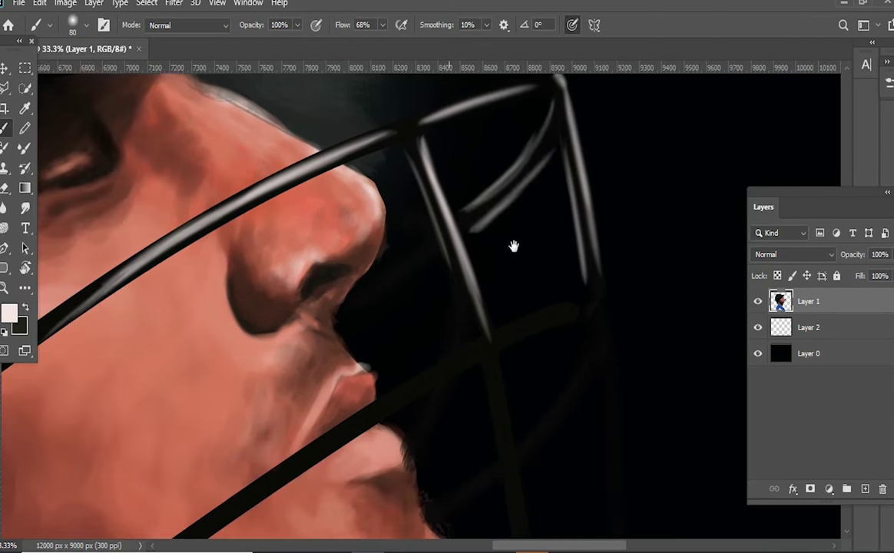
{"action": "left_click_drag", "start_coordinate": [446, 293], "coordinate": [489, 269]}
{"action": "left_click_drag", "start_coordinate": [449, 201], "coordinate": [367, 258]}
{"action": "left_click_drag", "start_coordinate": [543, 230], "coordinate": [423, 300]}
{"action": "left_click_drag", "start_coordinate": [361, 185], "coordinate": [299, 330]}
{"action": "mouse_move", "coordinate": [374, 382]}
{"action": "left_mouse_down"}
{"action": "mouse_move", "coordinate": [357, 280]}
{"action": "mouse_move", "coordinate": [296, 234]}
{"action": "left_mouse_up"}
Stroke a straight path for a long cage bar, then extend it past the chin
{"action": "key", "text": "p"}
{"action": "left_click", "coordinate": [327, 133]}
{"action": "left_click", "coordinate": [394, 515]}
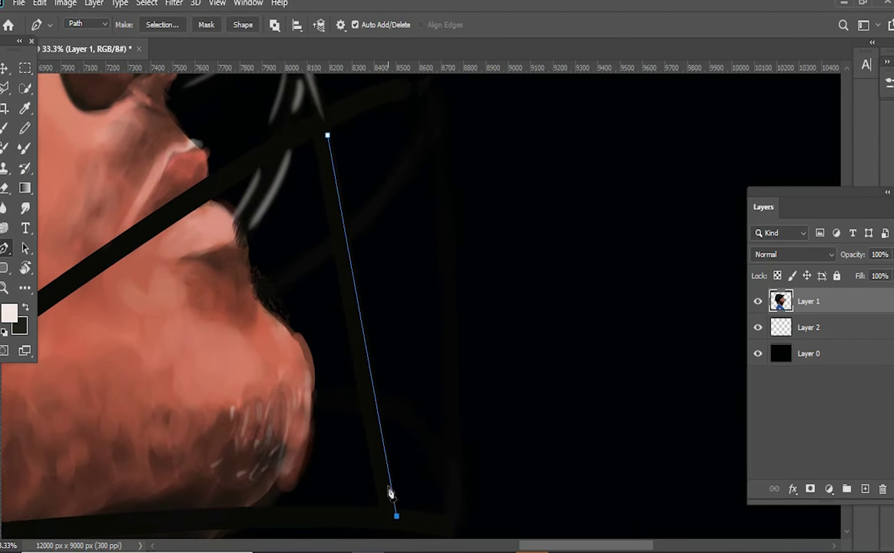
{"action": "left_click", "coordinate": [528, 168]}
{"action": "key", "text": "b"}
{"action": "left_click_drag", "start_coordinate": [358, 317], "coordinate": [338, 231]}
{"action": "mouse_move", "coordinate": [327, 77]}
{"action": "left_mouse_down"}
{"action": "mouse_move", "coordinate": [383, 226]}
{"action": "mouse_move", "coordinate": [394, 379]}
{"action": "mouse_move", "coordinate": [447, 362]}
{"action": "mouse_move", "coordinate": [471, 267]}
{"action": "mouse_move", "coordinate": [463, 285]}
{"action": "mouse_move", "coordinate": [454, 270]}
{"action": "left_mouse_up"}
Highlight the vertical and lower grille bars and the diagonal bar across the cheek
{"action": "scroll", "coordinate": [454, 271], "scroll_direction": "down", "scroll_amount": 5}
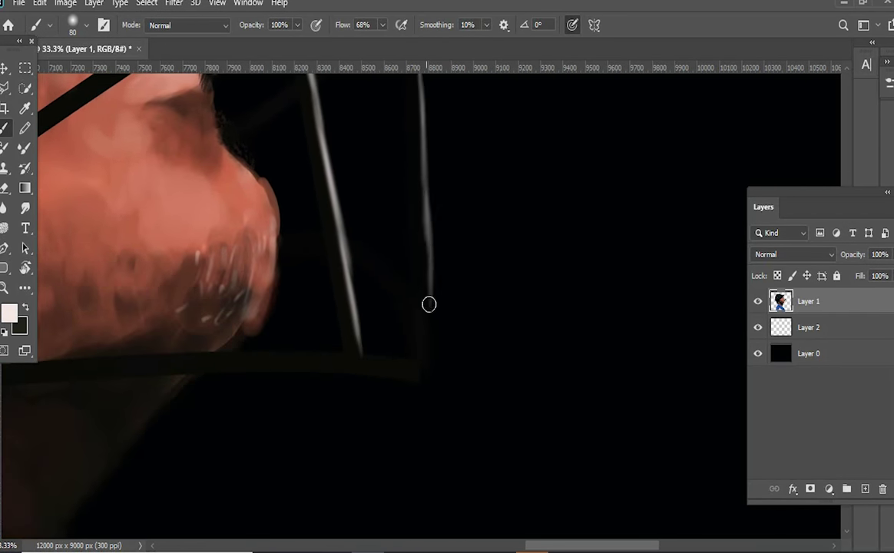
{"action": "left_click_drag", "start_coordinate": [429, 304], "coordinate": [469, 307]}
{"action": "scroll", "coordinate": [226, 266], "scroll_direction": "left", "scroll_amount": 5}
{"action": "scroll", "coordinate": [226, 266], "scroll_direction": "down", "scroll_amount": 2}
{"action": "left_click_drag", "start_coordinate": [204, 269], "coordinate": [573, 255]}
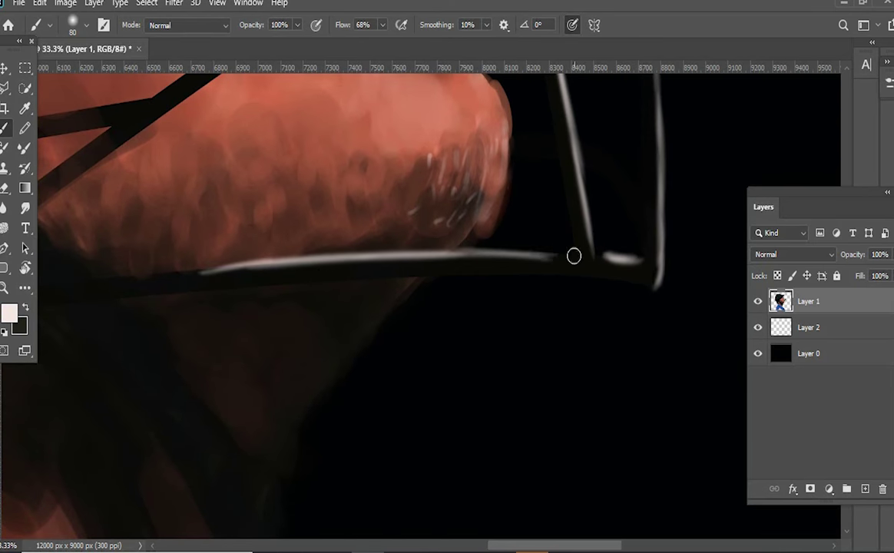
{"action": "scroll", "coordinate": [417, 303], "scroll_direction": "left", "scroll_amount": 10}
{"action": "left_click_drag", "start_coordinate": [284, 307], "coordinate": [592, 280]}
{"action": "scroll", "coordinate": [592, 280], "scroll_direction": "up", "scroll_amount": 3}
{"action": "scroll", "coordinate": [383, 411], "scroll_direction": "down", "scroll_amount": 2}
{"action": "left_click_drag", "start_coordinate": [522, 184], "coordinate": [231, 407]}
Highlight the lower curved bar and the grille's upper-left curve, then zoom out
{"action": "scroll", "coordinate": [310, 379], "scroll_direction": "left", "scroll_amount": 5}
{"action": "scroll", "coordinate": [442, 343], "scroll_direction": "left", "scroll_amount": 5}
{"action": "scroll", "coordinate": [446, 334], "scroll_direction": "down", "scroll_amount": 1}
{"action": "left_click_drag", "start_coordinate": [397, 341], "coordinate": [540, 361]}
{"action": "scroll", "coordinate": [220, 410], "scroll_direction": "up", "scroll_amount": 4}
{"action": "scroll", "coordinate": [269, 353], "scroll_direction": "left", "scroll_amount": 7}
{"action": "scroll", "coordinate": [269, 354], "scroll_direction": "down", "scroll_amount": 2}
{"action": "scroll", "coordinate": [402, 410], "scroll_direction": "up", "scroll_amount": 4}
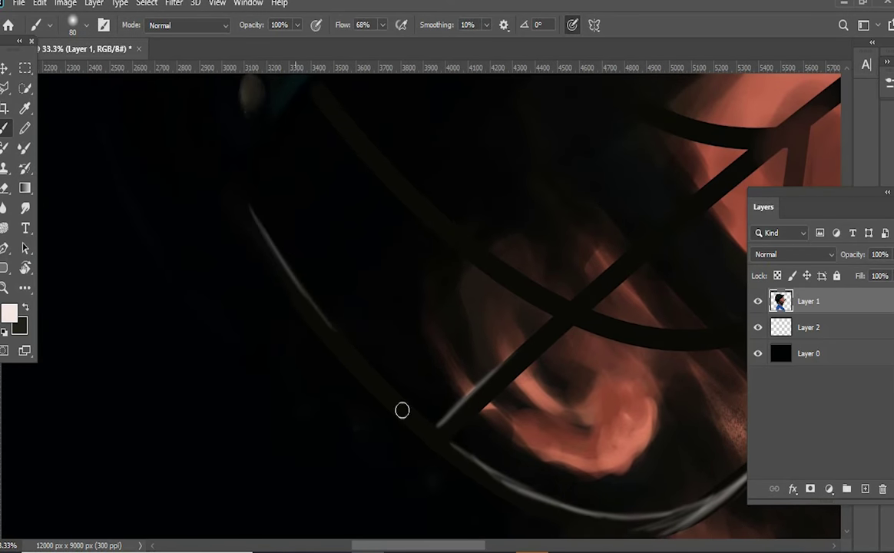
{"action": "scroll", "coordinate": [259, 250], "scroll_direction": "right", "scroll_amount": 3}
{"action": "scroll", "coordinate": [352, 339], "scroll_direction": "right", "scroll_amount": 5}
{"action": "scroll", "coordinate": [185, 402], "scroll_direction": "down", "scroll_amount": 1}
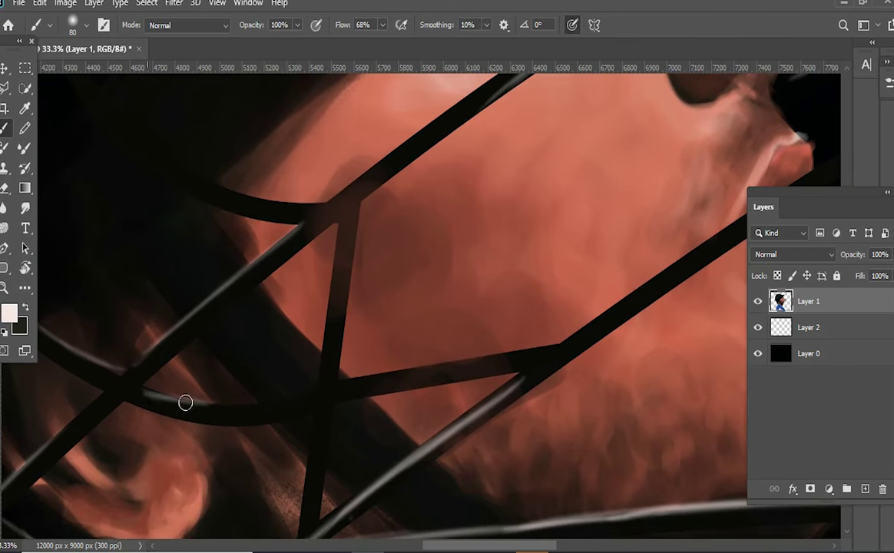
{"action": "scroll", "coordinate": [290, 302], "scroll_direction": "right", "scroll_amount": 1}
{"action": "scroll", "coordinate": [290, 302], "scroll_direction": "up", "scroll_amount": 1}
{"action": "scroll", "coordinate": [286, 271], "scroll_direction": "left", "scroll_amount": 4}
{"action": "scroll", "coordinate": [286, 272], "scroll_direction": "up", "scroll_amount": 3}
{"action": "left_click_drag", "start_coordinate": [169, 183], "coordinate": [266, 335]}
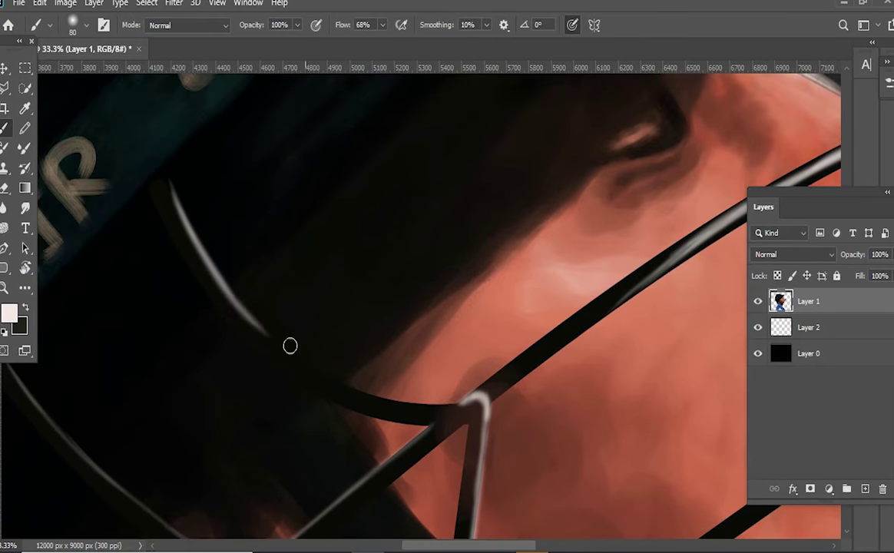
{"action": "scroll", "coordinate": [461, 399], "scroll_direction": "right", "scroll_amount": 1}
{"action": "scroll", "coordinate": [522, 372], "scroll_direction": "right", "scroll_amount": 2}
{"action": "scroll", "coordinate": [527, 354], "scroll_direction": "down", "scroll_amount": 1}
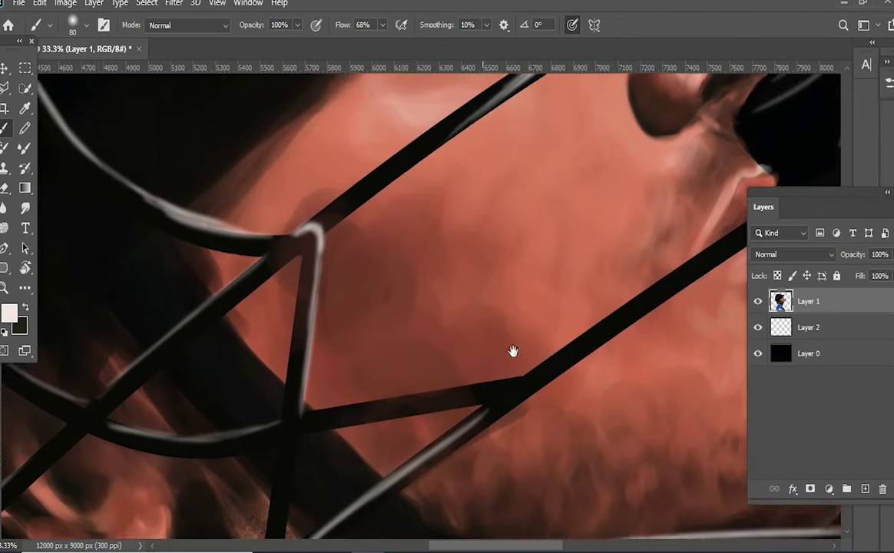
{"action": "scroll", "coordinate": [461, 423], "scroll_direction": "up", "scroll_amount": 2}
{"action": "key", "text": "ctrl+minus"}
{"action": "key", "text": "ctrl+minus"}
{"action": "key", "text": "ctrl+minus"}
Zoom out with Ctrl+minus to see the whole portrait
{"action": "key", "text": "ctrl+plus"}
{"action": "key", "text": "ctrl+minus"}
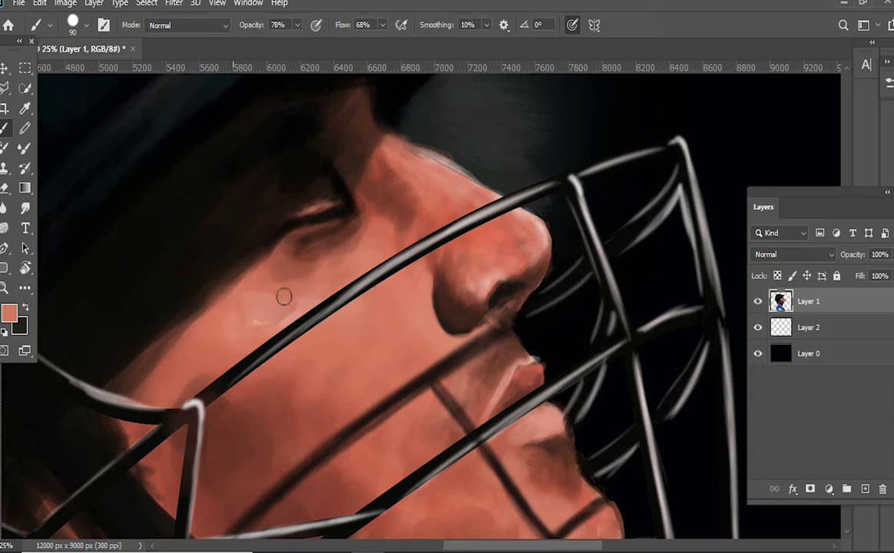
Paint light skin highlights on the cheek and over its grille bar, then resample skin and dark tones
{"action": "left_click", "coordinate": [315, 120]}
{"action": "left_click_drag", "start_coordinate": [245, 316], "coordinate": [275, 309]}
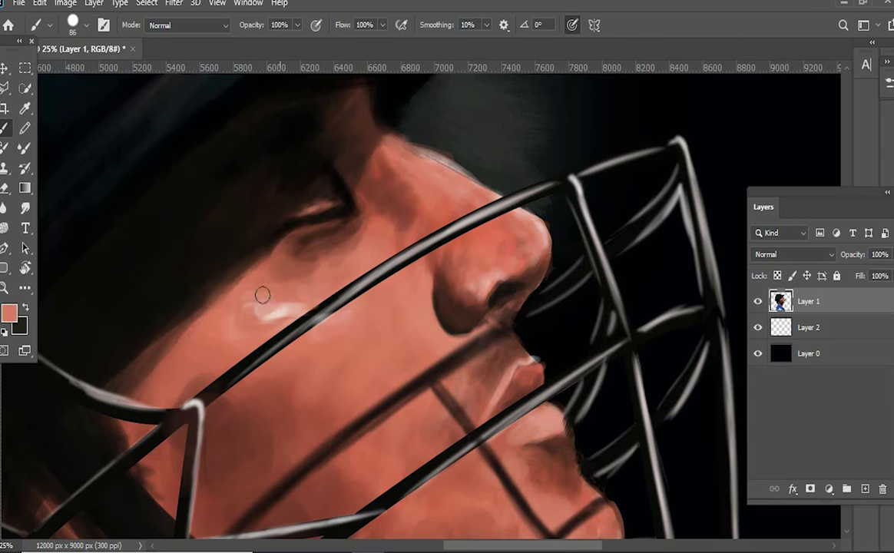
{"action": "left_click_drag", "start_coordinate": [315, 332], "coordinate": [336, 346]}
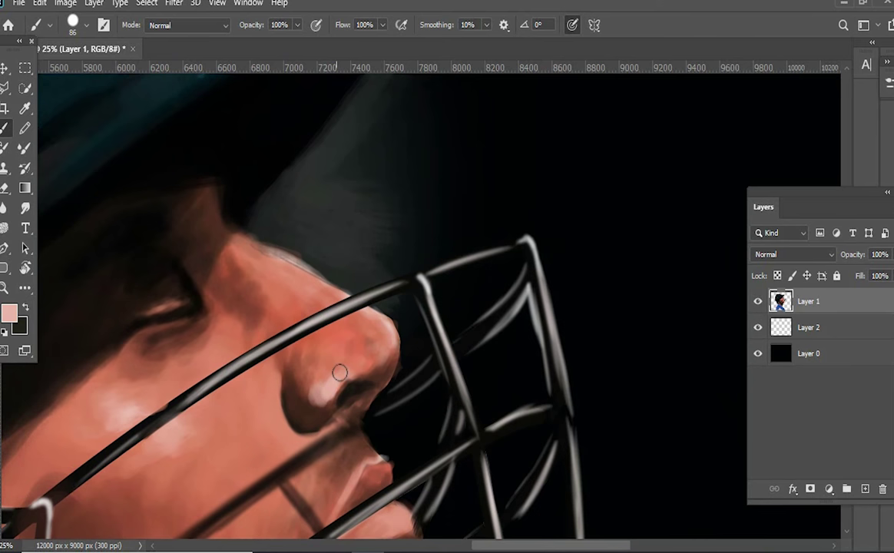
{"action": "left_click", "coordinate": [338, 384], "text": "alt"}
{"action": "left_click", "coordinate": [296, 373], "text": "alt"}
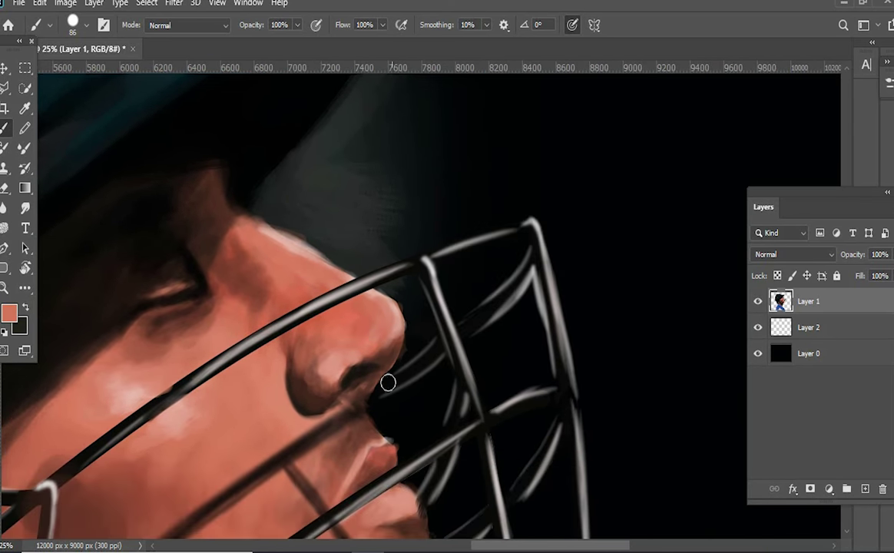
{"action": "left_click", "coordinate": [384, 369], "text": "alt"}
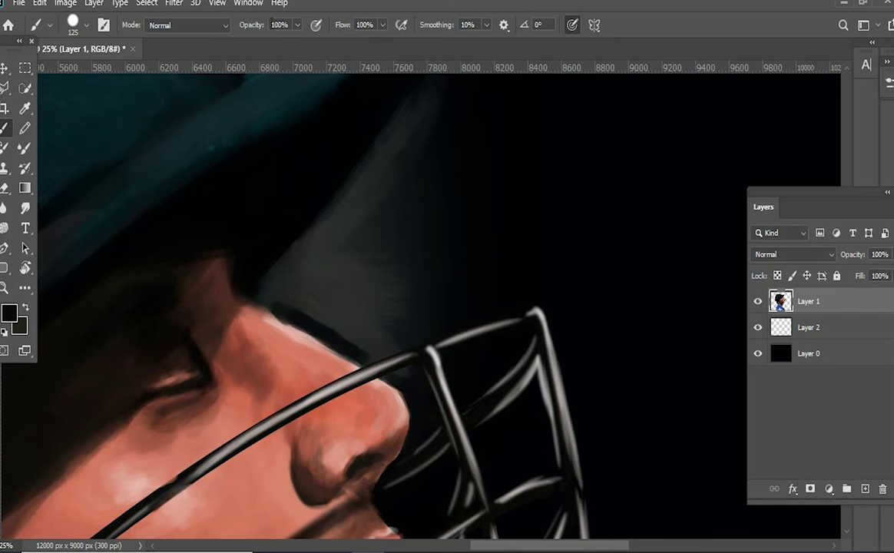
Shade beside the nose, then brush brighter blue over the shoulder with a large spatter brush
{"action": "left_click_drag", "start_coordinate": [367, 335], "coordinate": [416, 333]}
{"action": "key", "text": "ctrl+minus"}
{"action": "key", "text": "ctrl+minus"}
{"action": "key", "text": "ctrl+minus"}
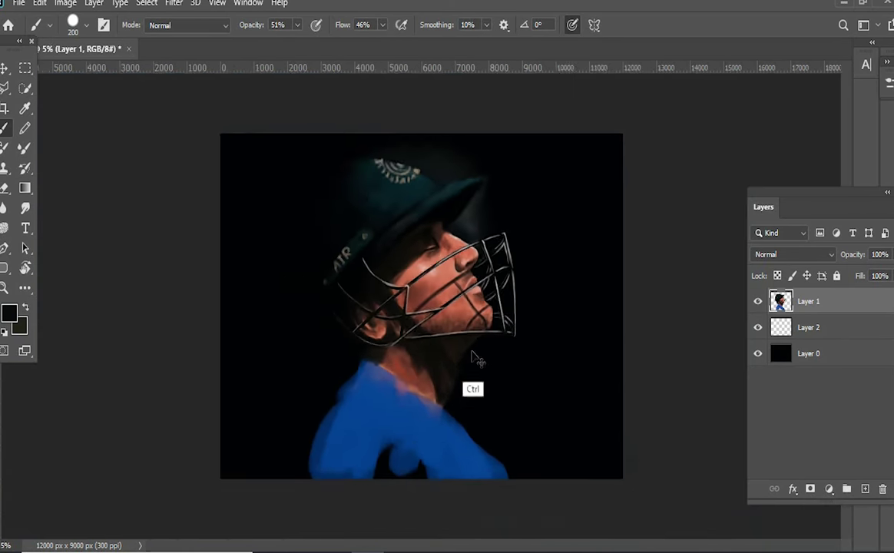
{"action": "left_click_drag", "start_coordinate": [651, 377], "coordinate": [648, 316]}
{"action": "left_click", "coordinate": [342, 370], "text": "alt"}
{"action": "right_click", "coordinate": [345, 369]}
{"action": "double_click", "coordinate": [708, 319]}
{"action": "mouse_move", "coordinate": [348, 464]}
{"action": "left_mouse_down"}
{"action": "mouse_move", "coordinate": [334, 436]}
{"action": "mouse_move", "coordinate": [425, 441]}
{"action": "mouse_move", "coordinate": [381, 421]}
{"action": "mouse_move", "coordinate": [481, 473]}
{"action": "left_mouse_up"}
Pick a dark navy colour and paint navy strokes down the shoulder
{"action": "left_click", "coordinate": [9, 312]}
{"action": "left_click", "coordinate": [156, 271]}
{"action": "left_click", "coordinate": [320, 120]}
{"action": "mouse_move", "coordinate": [288, 330]}
{"action": "left_mouse_down"}
{"action": "mouse_move", "coordinate": [305, 375]}
{"action": "mouse_move", "coordinate": [361, 350]}
{"action": "mouse_move", "coordinate": [246, 513]}
{"action": "mouse_move", "coordinate": [226, 495]}
{"action": "mouse_move", "coordinate": [321, 283]}
{"action": "mouse_move", "coordinate": [251, 481]}
{"action": "left_mouse_up"}
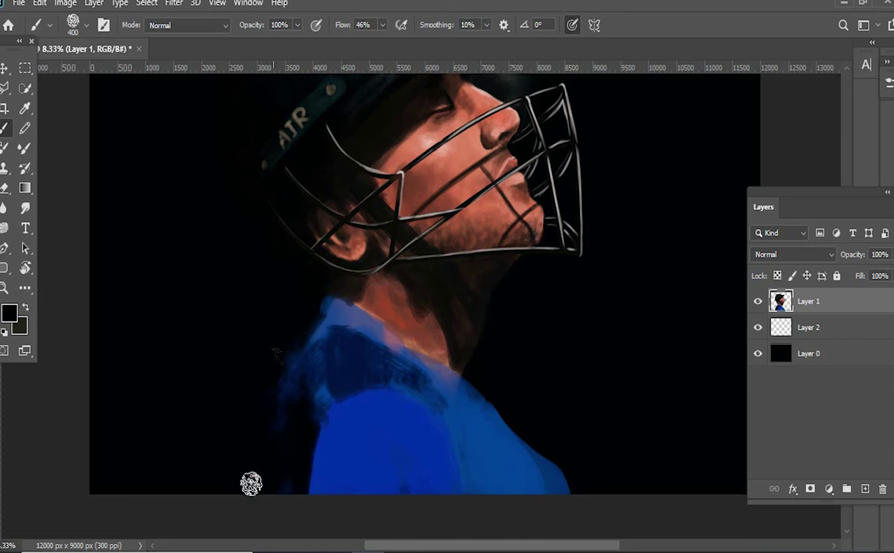
{"action": "left_click", "coordinate": [889, 81]}
{"action": "left_click", "coordinate": [883, 121]}
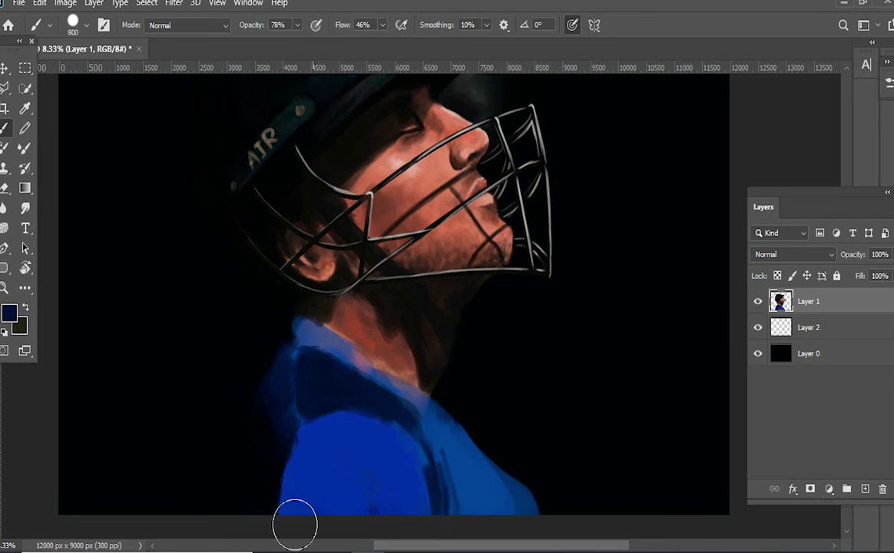
Darken the shoulder's left and lower edges and the collar with navy, using a smaller brush
{"action": "left_click_drag", "start_coordinate": [295, 526], "coordinate": [351, 475]}
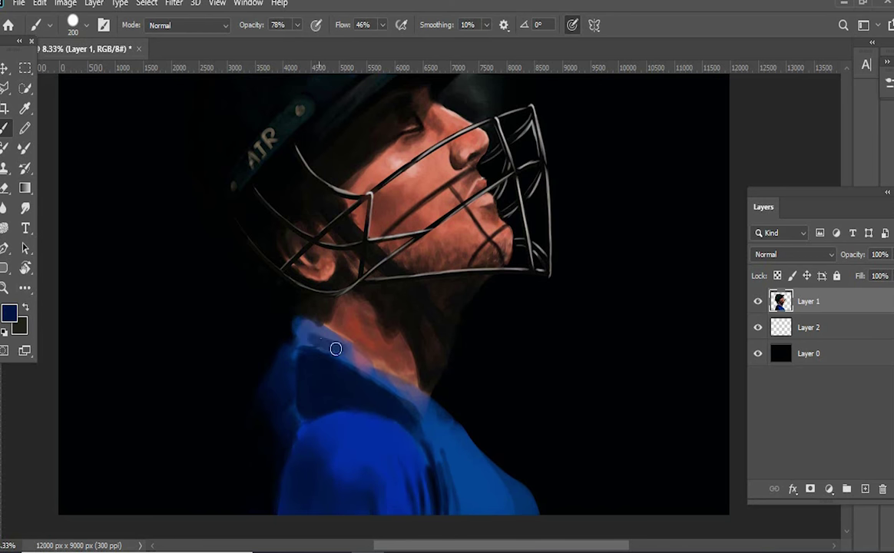
{"action": "left_click_drag", "start_coordinate": [363, 365], "coordinate": [379, 373]}
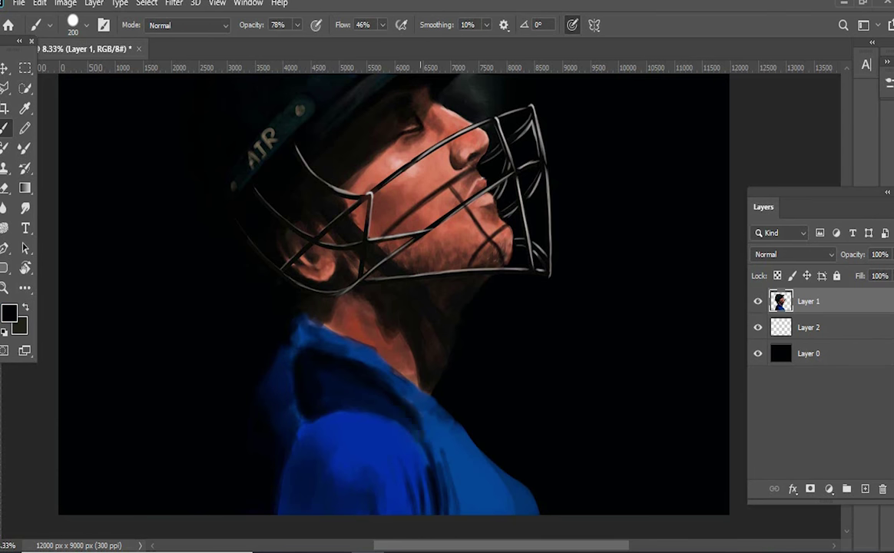
{"action": "left_click_drag", "start_coordinate": [287, 481], "coordinate": [334, 461]}
{"action": "key", "text": "bracketleft"}
{"action": "key", "text": "bracketleft"}
{"action": "key", "text": "bracketleft"}
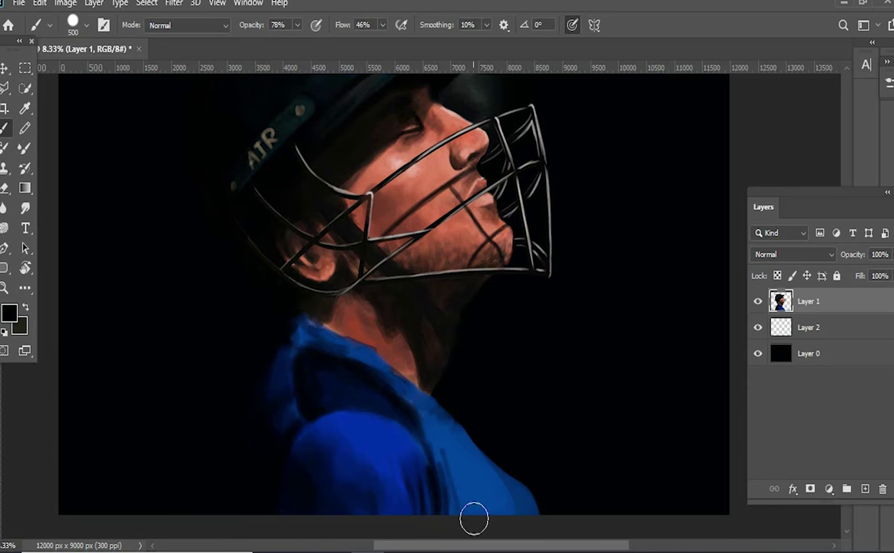
{"action": "left_click", "coordinate": [9, 312]}
{"action": "left_click", "coordinate": [349, 118]}
Sample shirt blues and near-black collar shadows at smaller brush sizes to refine the collar folds
{"action": "scroll", "coordinate": [553, 429], "scroll_direction": "up", "scroll_amount": 3}
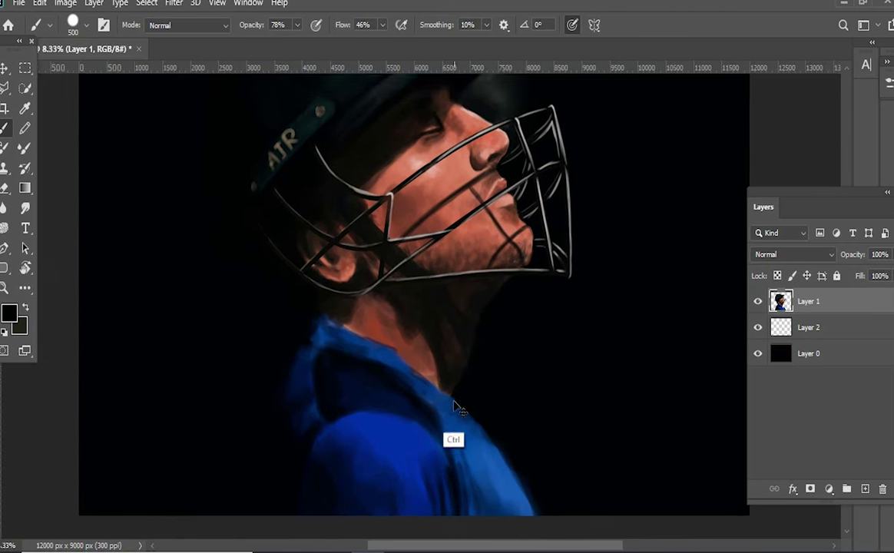
{"action": "left_click", "coordinate": [521, 376], "text": "alt"}
{"action": "key", "text": "bracketleft"}
{"action": "key", "text": "bracketleft"}
{"action": "key", "text": "bracketleft"}
{"action": "left_click", "coordinate": [296, 309], "text": "alt"}
{"action": "key", "text": "bracketleft"}
{"action": "key", "text": "bracketleft"}
{"action": "key", "text": "bracketleft"}
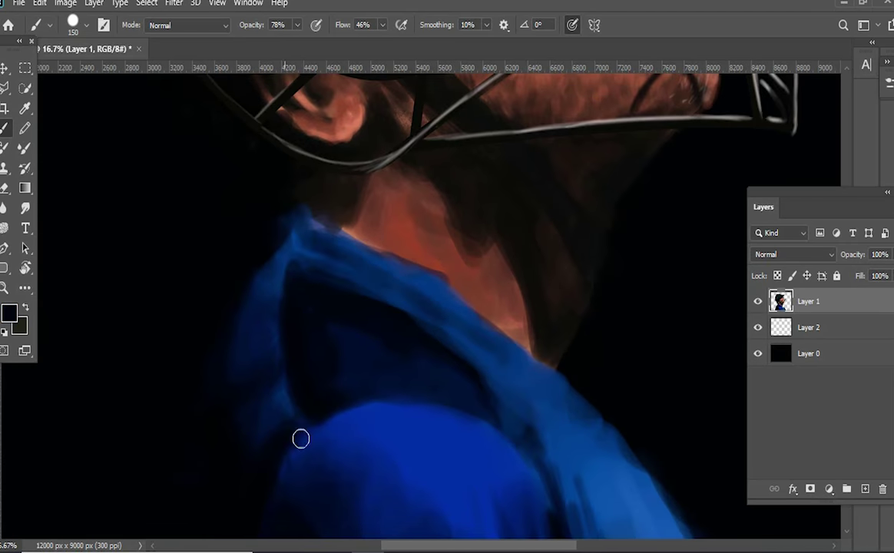
{"action": "scroll", "coordinate": [528, 382], "scroll_direction": "down", "scroll_amount": 3}
{"action": "left_click", "coordinate": [546, 430], "text": "alt"}
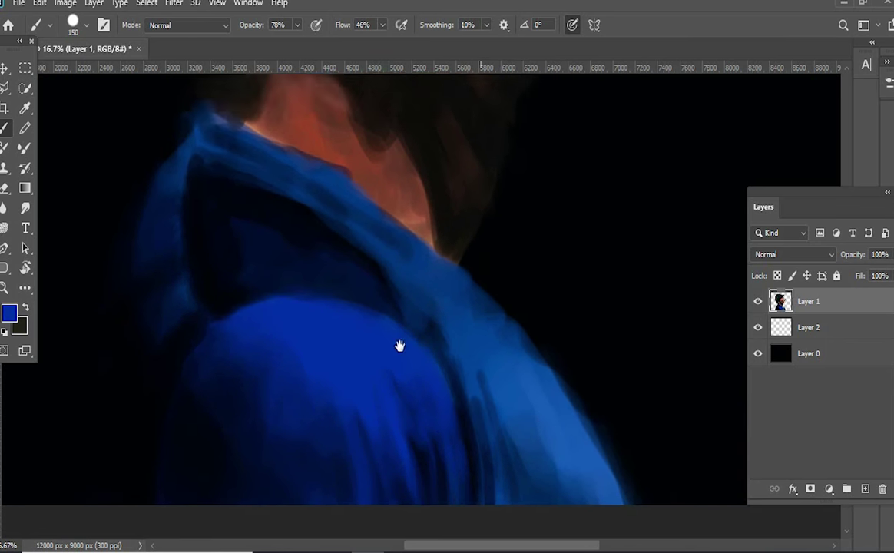
{"action": "left_click_drag", "start_coordinate": [530, 331], "coordinate": [400, 345]}
{"action": "left_click", "coordinate": [455, 320], "text": "alt"}
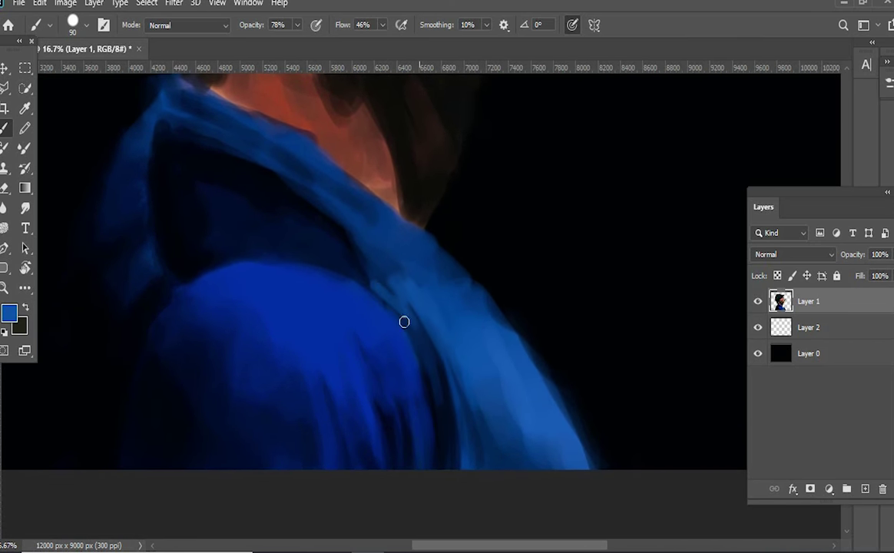
{"action": "key", "text": "bracketright"}
{"action": "mouse_move", "coordinate": [332, 261]}
{"action": "left_mouse_down"}
{"action": "mouse_move", "coordinate": [372, 302]}
{"action": "mouse_move", "coordinate": [428, 337]}
{"action": "left_mouse_up"}
Load the Hard Lines brush and start a straight vertical drip line on the shirt
{"action": "key", "text": "F5"}
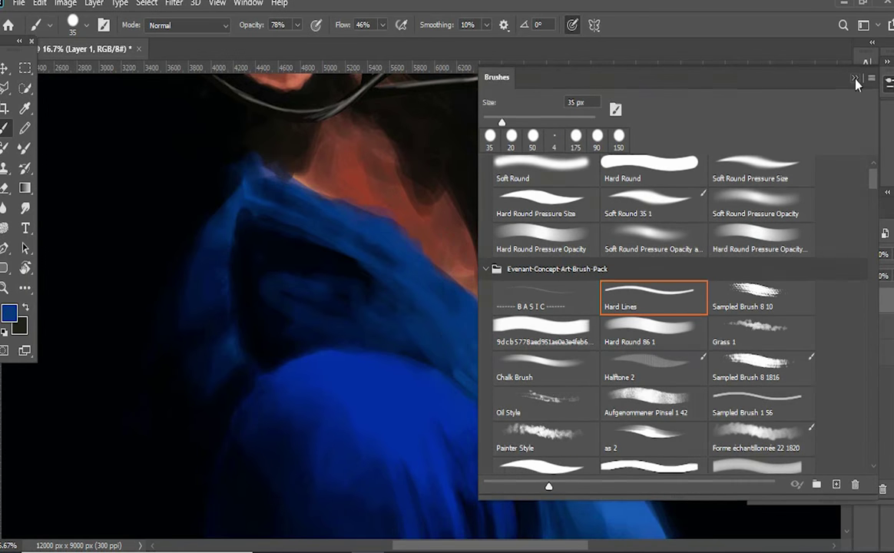
{"action": "key", "text": "F5"}
{"action": "left_click", "coordinate": [429, 259], "text": "alt"}
{"action": "scroll", "coordinate": [466, 431], "scroll_direction": "down", "scroll_amount": 5}
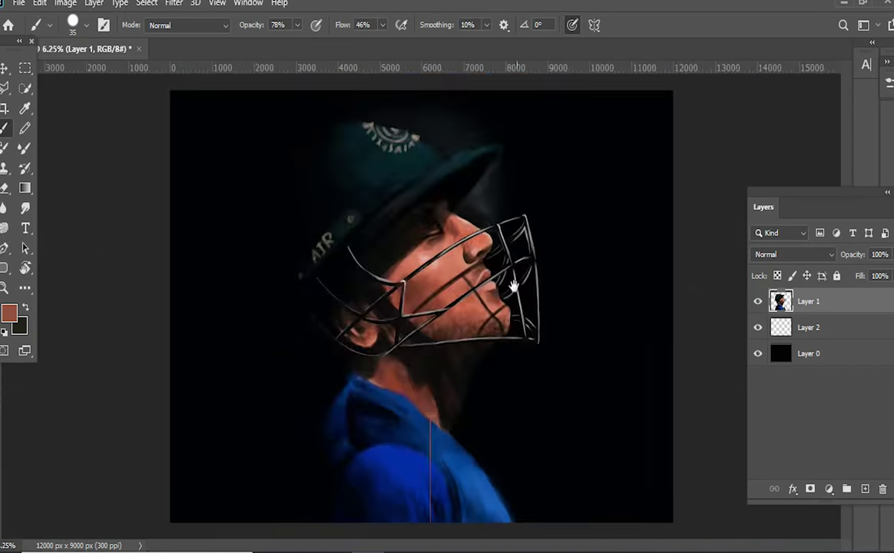
Draw two more straight vertical drip lines down the jersey, one in sampled black
{"action": "left_click", "coordinate": [351, 238]}
{"action": "left_click", "coordinate": [352, 376], "text": "shift"}
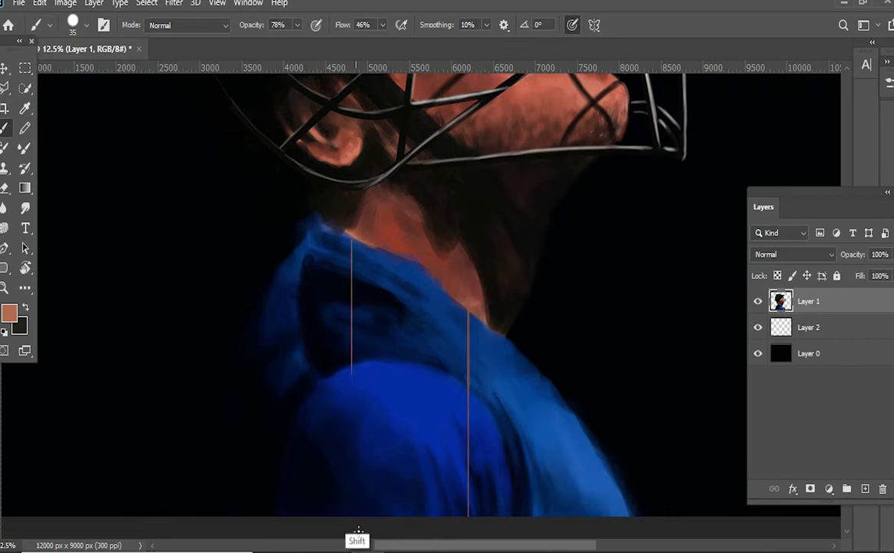
{"action": "key", "text": "bracketright"}
{"action": "left_click_drag", "start_coordinate": [552, 302], "coordinate": [477, 264]}
{"action": "left_click", "coordinate": [262, 329], "text": "alt"}
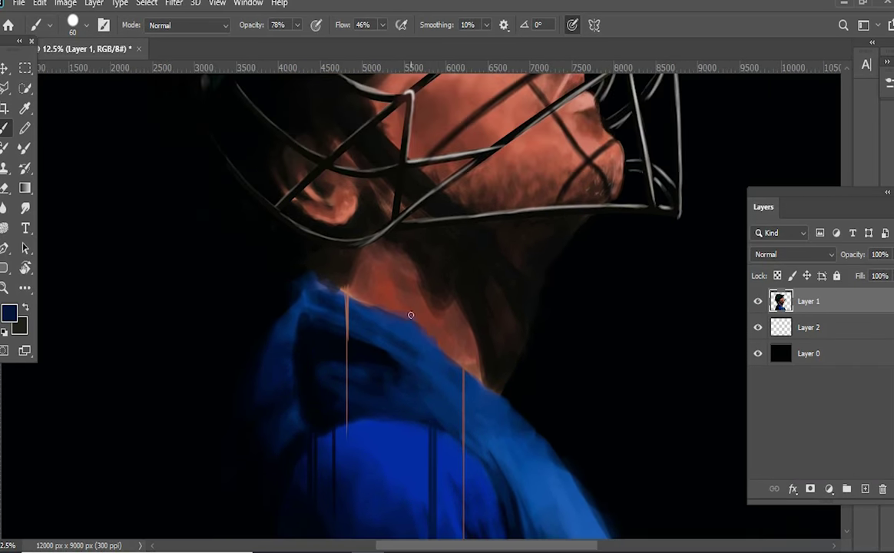
{"action": "left_click", "coordinate": [443, 355], "text": "shift"}
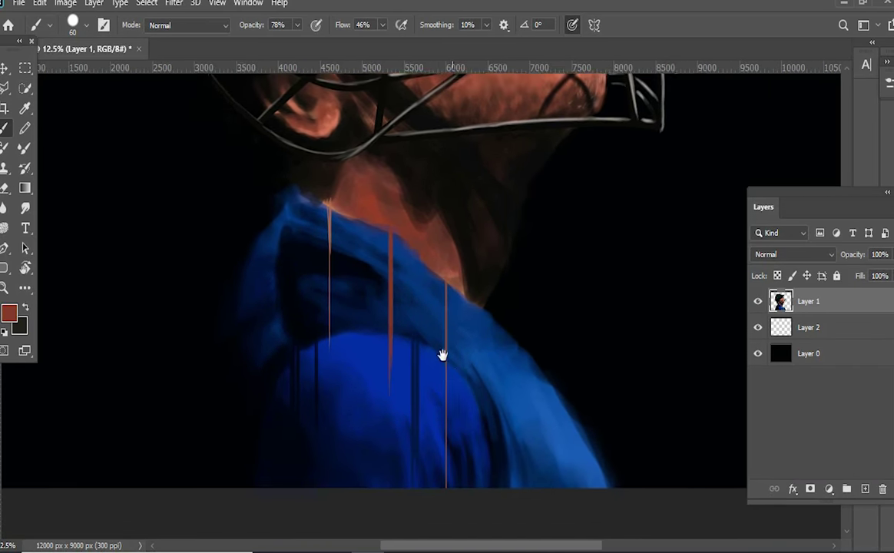
Switch to a textured sampled brush and sample shirt blues at a larger size
{"action": "key", "text": "ctrl+minus"}
{"action": "key", "text": "ctrl+plus"}
{"action": "left_click", "coordinate": [422, 386], "text": "alt"}
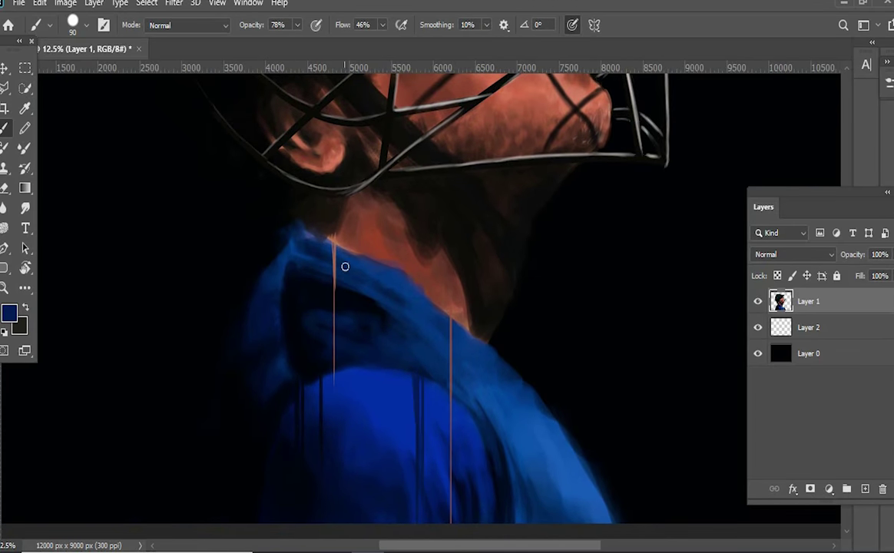
{"action": "key", "text": "F5"}
{"action": "left_click", "coordinate": [759, 295]}
{"action": "key", "text": "F5"}
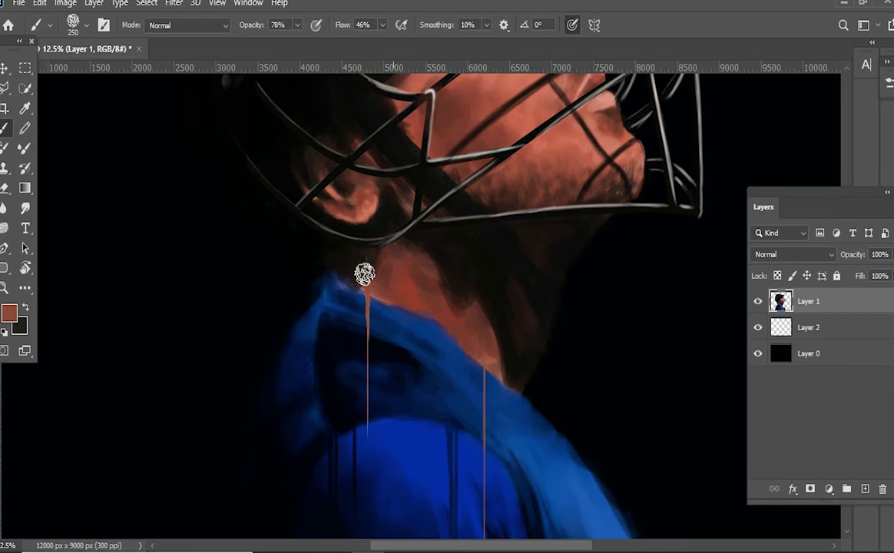
{"action": "left_click", "coordinate": [563, 427], "text": "alt"}
{"action": "left_click_drag", "start_coordinate": [615, 507], "coordinate": [568, 419]}
{"action": "key", "text": "bracketright"}
{"action": "key", "text": "bracketright"}
{"action": "key", "text": "bracketright"}
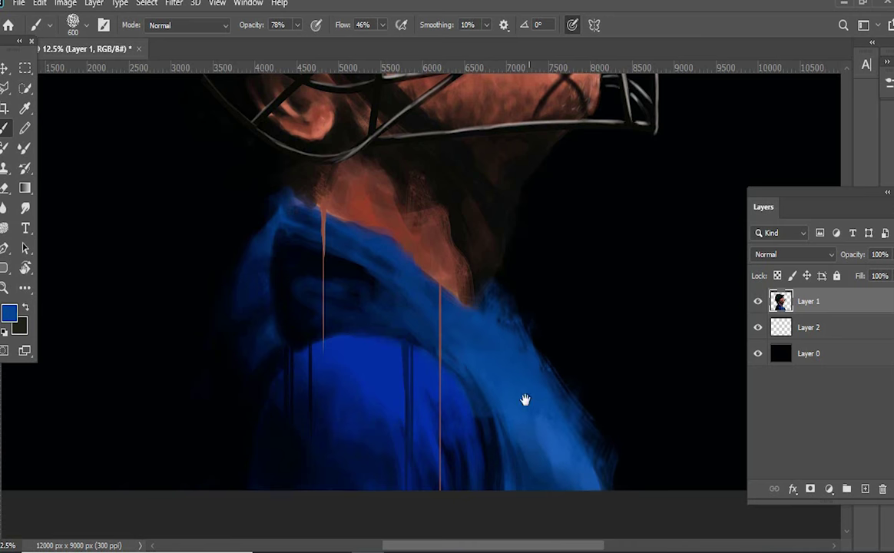
Sample dark navy from the shirt, then zoom out fully and pick the face's warm skin tone
{"action": "left_click_drag", "start_coordinate": [524, 400], "coordinate": [608, 338]}
{"action": "left_click", "coordinate": [339, 190], "text": "alt"}
{"action": "key", "text": "ctrl+minus"}
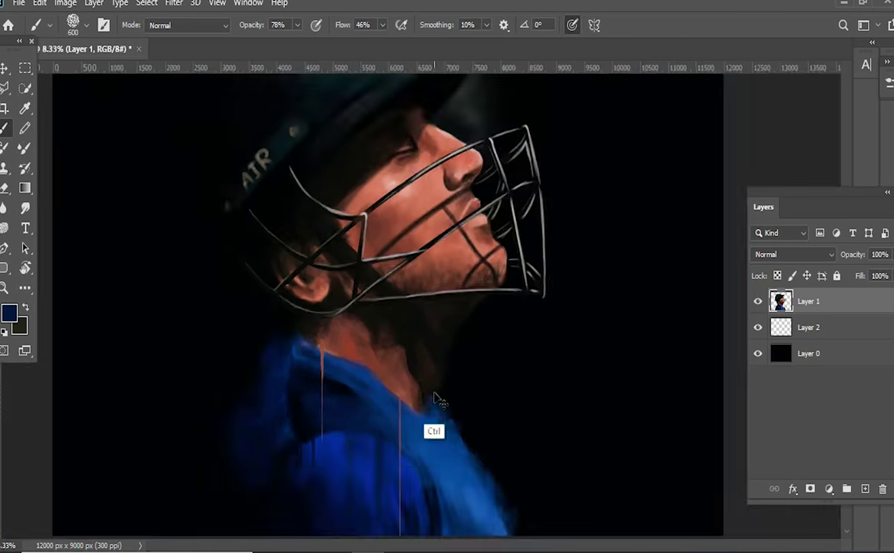
{"action": "key", "text": "ctrl+minus"}
{"action": "left_click", "coordinate": [432, 246], "text": "alt"}
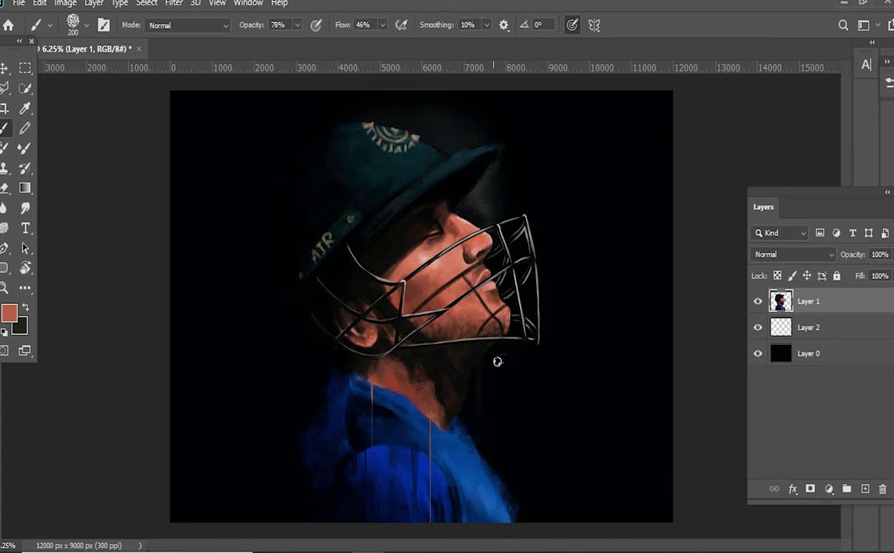
Sample the dark teal from the helmet and adjust the brush size
{"action": "scroll", "coordinate": [497, 361], "scroll_direction": "up", "scroll_amount": 2, "text": "alt"}
{"action": "key", "text": "bracketright"}
{"action": "scroll", "coordinate": [359, 306], "scroll_direction": "left", "scroll_amount": 3}
{"action": "scroll", "coordinate": [411, 294], "scroll_direction": "up", "scroll_amount": 3}
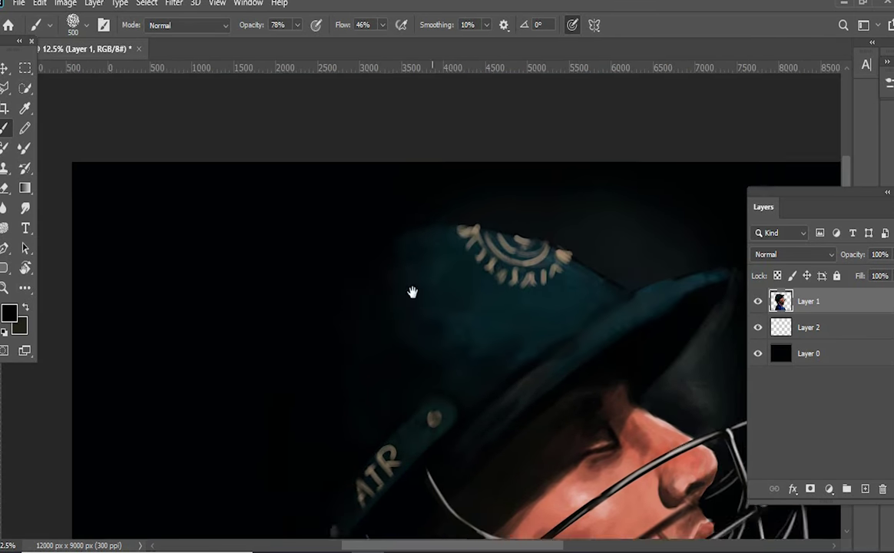
{"action": "key", "text": "bracketright"}
{"action": "key", "text": "bracketright"}
{"action": "key", "text": "bracketright"}
{"action": "left_click", "coordinate": [407, 217], "text": "alt"}
{"action": "key", "text": "bracketleft"}
{"action": "key", "text": "bracketleft"}
{"action": "key", "text": "bracketleft"}
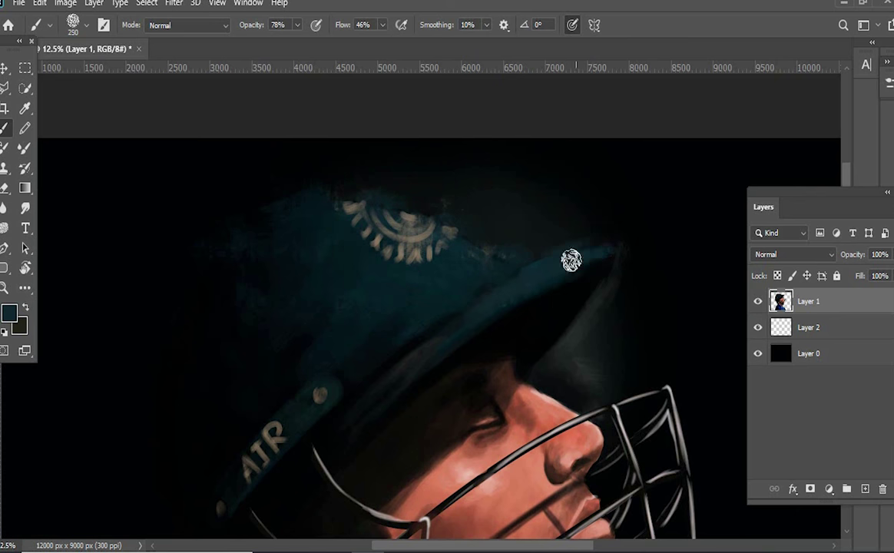
{"action": "key", "text": "bracketright"}
{"action": "key", "text": "bracketright"}
{"action": "key", "text": "bracketright"}
Undo the stray stroke, then paint fine white highlights along the helmet brim and top edge
{"action": "scroll", "coordinate": [644, 314], "scroll_direction": "down", "scroll_amount": 3}
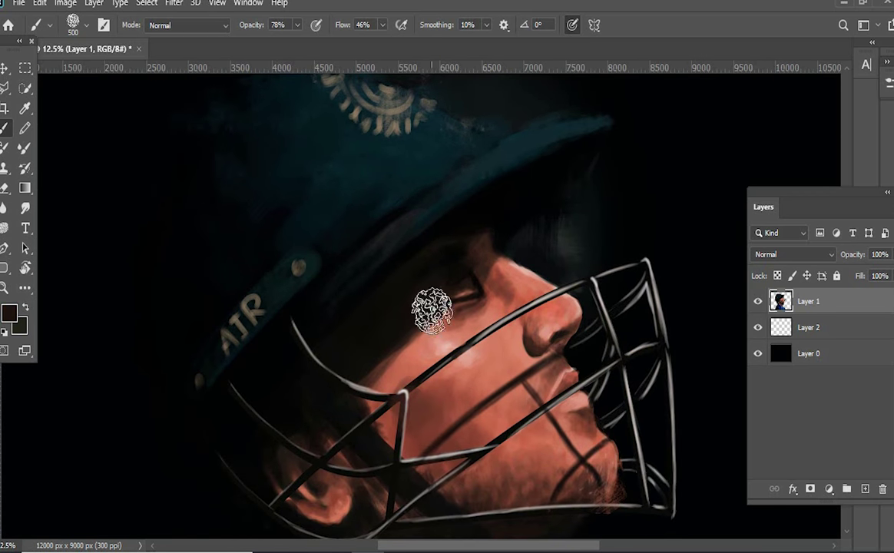
{"action": "scroll", "coordinate": [492, 338], "scroll_direction": "up", "scroll_amount": 3}
{"action": "scroll", "coordinate": [547, 363], "scroll_direction": "right", "scroll_amount": 2}
{"action": "scroll", "coordinate": [553, 424], "scroll_direction": "down", "scroll_amount": 3}
{"action": "scroll", "coordinate": [551, 414], "scroll_direction": "down", "scroll_amount": 3}
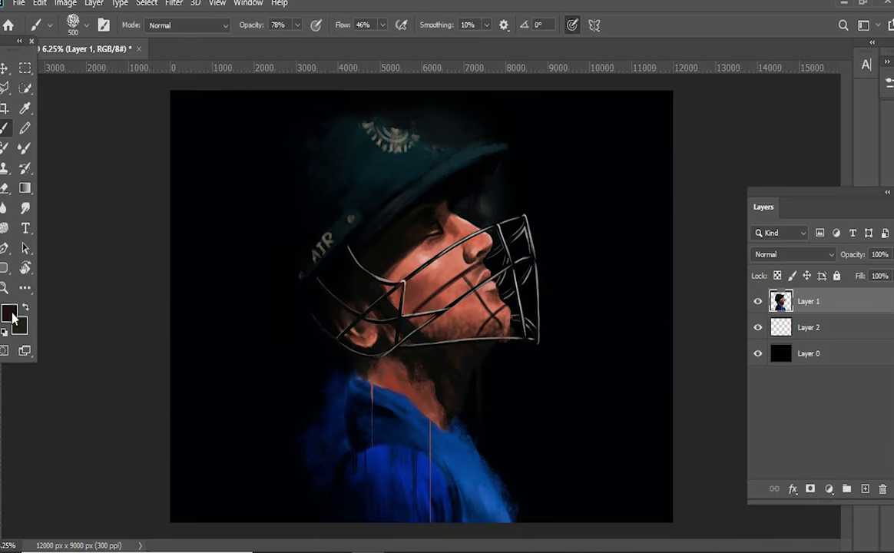
{"action": "scroll", "coordinate": [510, 169], "scroll_direction": "up", "scroll_amount": 3}
{"action": "scroll", "coordinate": [510, 169], "scroll_direction": "up", "scroll_amount": 5}
{"action": "scroll", "coordinate": [510, 169], "scroll_direction": "right", "scroll_amount": 2}
{"action": "left_click", "coordinate": [887, 122]}
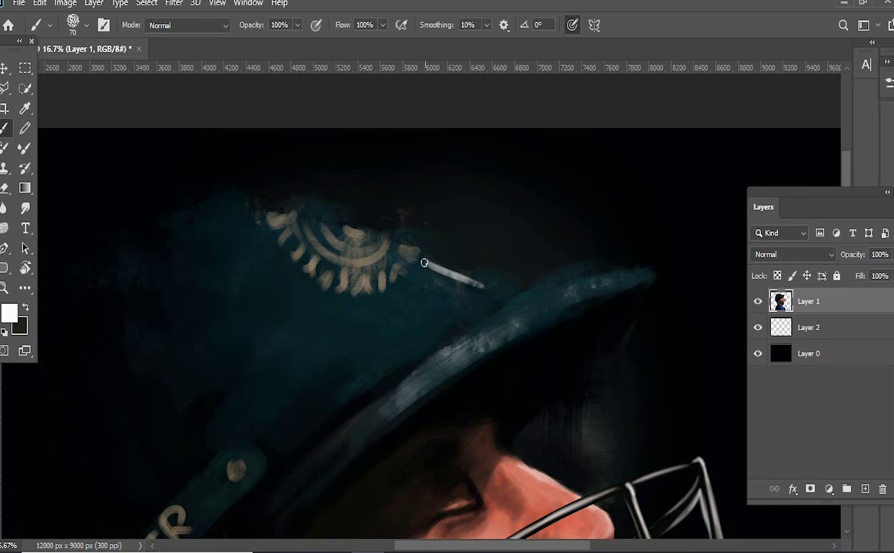
{"action": "key", "text": "ctrl+z"}
{"action": "left_click_drag", "start_coordinate": [462, 286], "coordinate": [514, 298]}
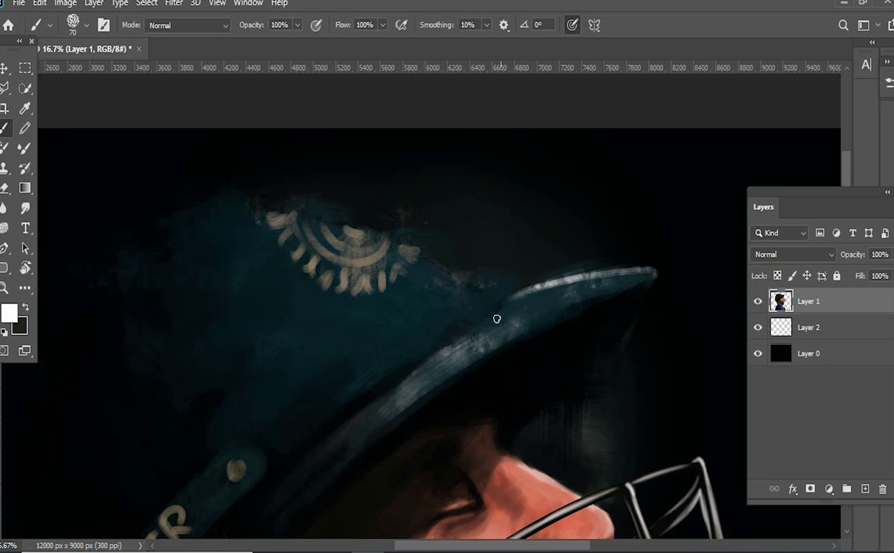
{"action": "left_click_drag", "start_coordinate": [404, 338], "coordinate": [476, 379]}
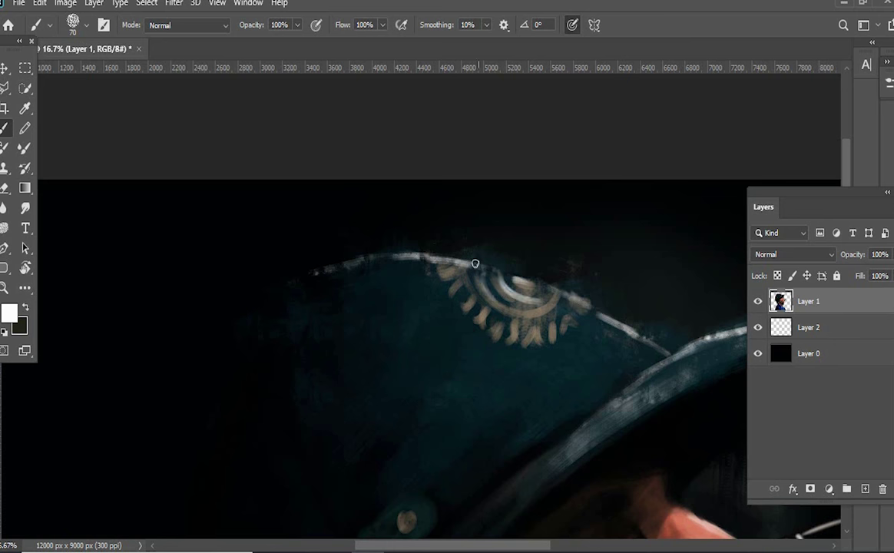
Bring the face and grille into view and sample the red nose skin tone with a smaller brush
{"action": "scroll", "coordinate": [474, 263], "scroll_direction": "down", "scroll_amount": 5}
{"action": "scroll", "coordinate": [475, 264], "scroll_direction": "right", "scroll_amount": 5}
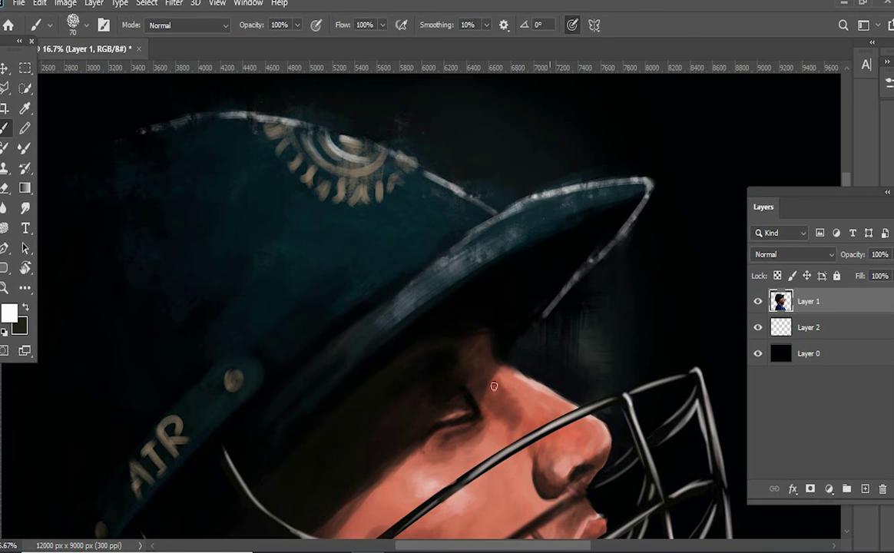
{"action": "scroll", "coordinate": [492, 308], "scroll_direction": "down", "scroll_amount": 1}
{"action": "scroll", "coordinate": [537, 315], "scroll_direction": "down", "scroll_amount": 2}
{"action": "scroll", "coordinate": [511, 307], "scroll_direction": "up", "scroll_amount": 2}
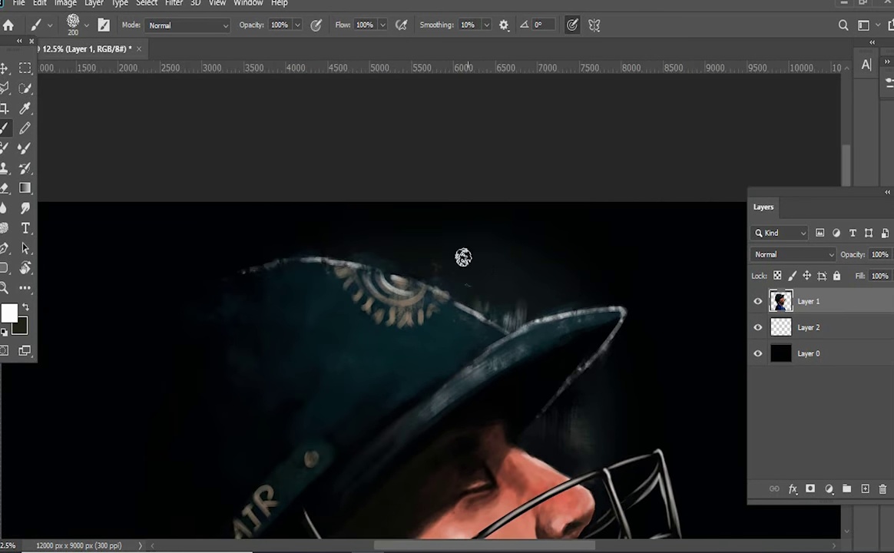
{"action": "left_click_drag", "start_coordinate": [557, 403], "coordinate": [440, 192]}
{"action": "key", "text": "bracketleft"}
{"action": "key", "text": "bracketleft"}
{"action": "key", "text": "bracketleft"}
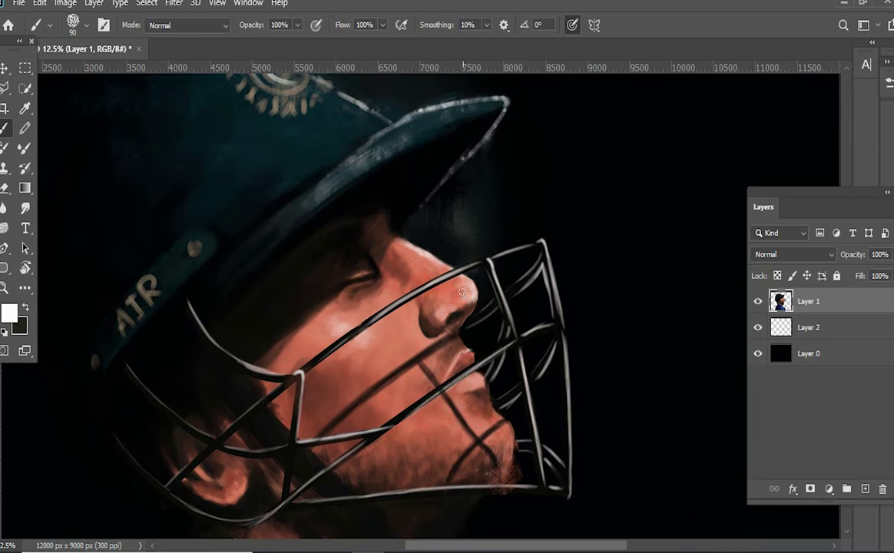
{"action": "left_click", "coordinate": [462, 292], "text": "alt"}
{"action": "scroll", "coordinate": [462, 292], "scroll_direction": "down", "scroll_amount": 5}
{"action": "scroll", "coordinate": [461, 292], "scroll_direction": "down", "scroll_amount": 2}
{"action": "key", "text": "F5"}
Set the foreground to pure white and paint a soft 600-size glow behind the helmet crown
{"action": "scroll", "coordinate": [868, 200], "scroll_direction": "down", "scroll_amount": 3}
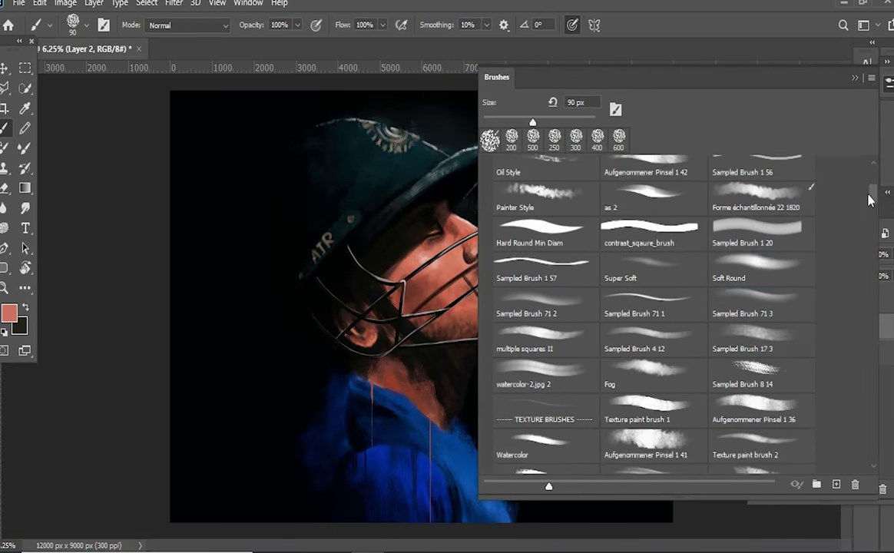
{"action": "key", "text": "F5"}
{"action": "left_click", "coordinate": [9, 313]}
{"action": "left_click", "coordinate": [19, 128]}
{"action": "left_click", "coordinate": [314, 120]}
{"action": "left_click_drag", "start_coordinate": [473, 179], "coordinate": [430, 131]}
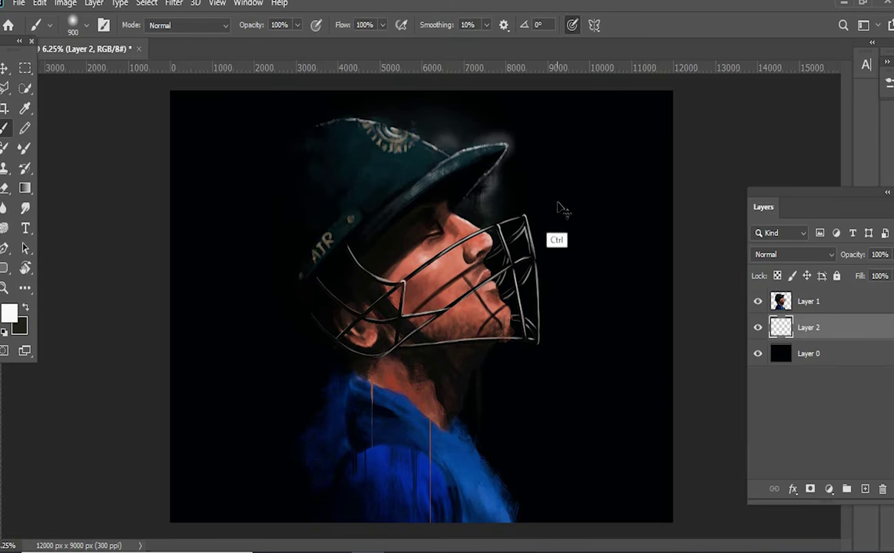
{"action": "key", "text": "ctrl+plus"}
{"action": "key", "text": "ctrl+plus"}
{"action": "key", "text": "F5"}
{"action": "key", "text": "F5"}
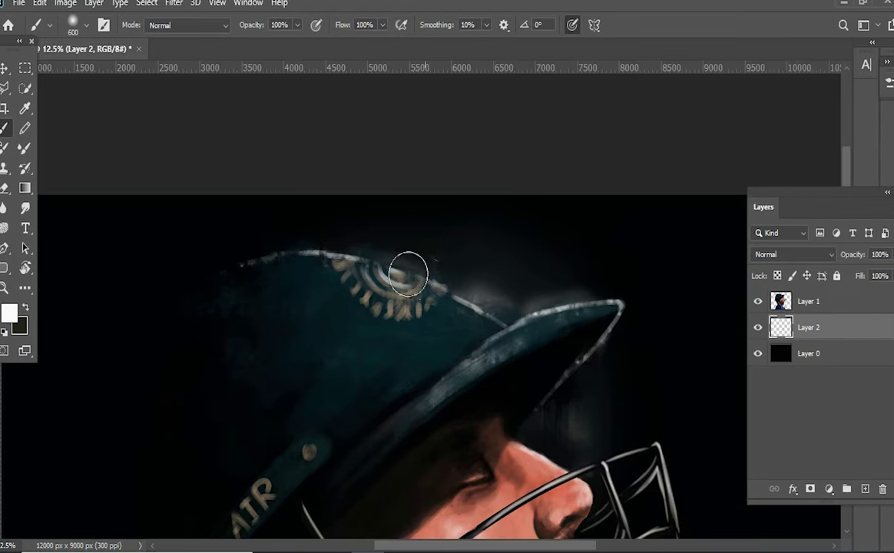
{"action": "scroll", "coordinate": [598, 255], "scroll_direction": "down", "scroll_amount": 3}
{"action": "scroll", "coordinate": [563, 391], "scroll_direction": "down", "scroll_amount": 3}
{"action": "key", "text": "ctrl+minus"}
{"action": "key", "text": "ctrl+minus"}
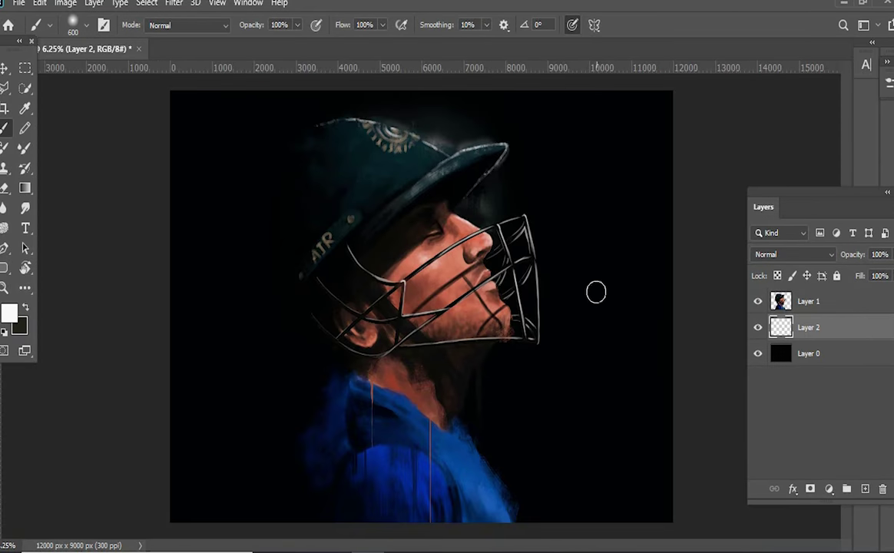
{"action": "left_click", "coordinate": [808, 301]}
With the Sampled Brush 8 10 preset, brighten the helmet's top edge, emblem and brim
{"action": "key", "text": "F5"}
{"action": "left_click", "coordinate": [762, 322]}
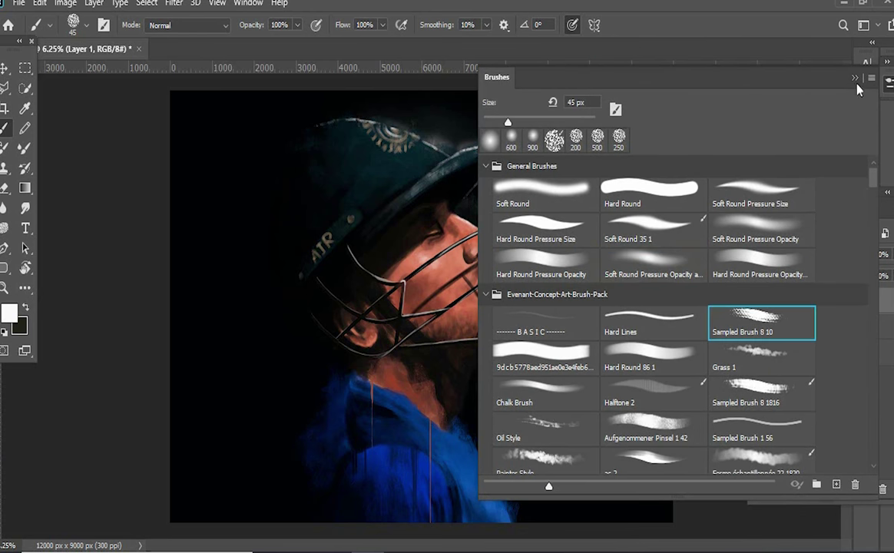
{"action": "key", "text": "F5"}
{"action": "key", "text": "ctrl+plus"}
{"action": "key", "text": "ctrl+plus"}
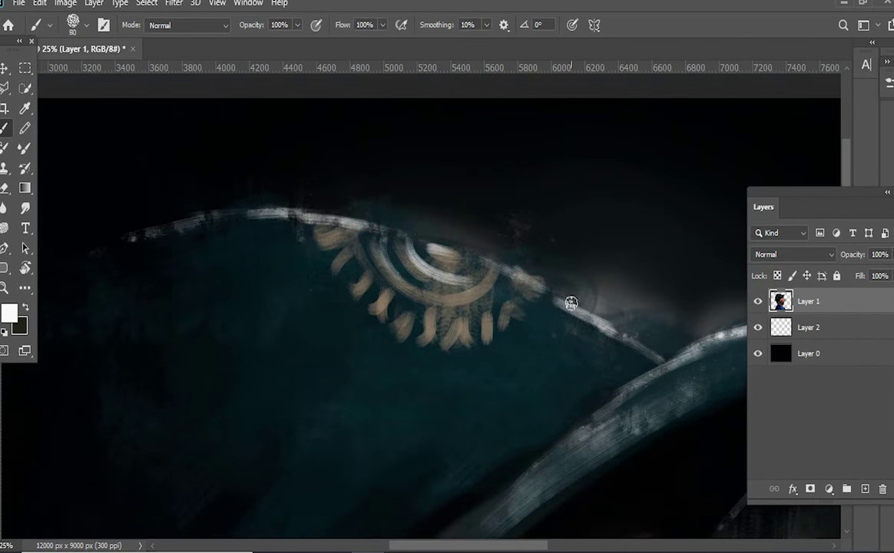
{"action": "key", "text": "bracketright"}
{"action": "left_click_drag", "start_coordinate": [515, 270], "coordinate": [607, 323]}
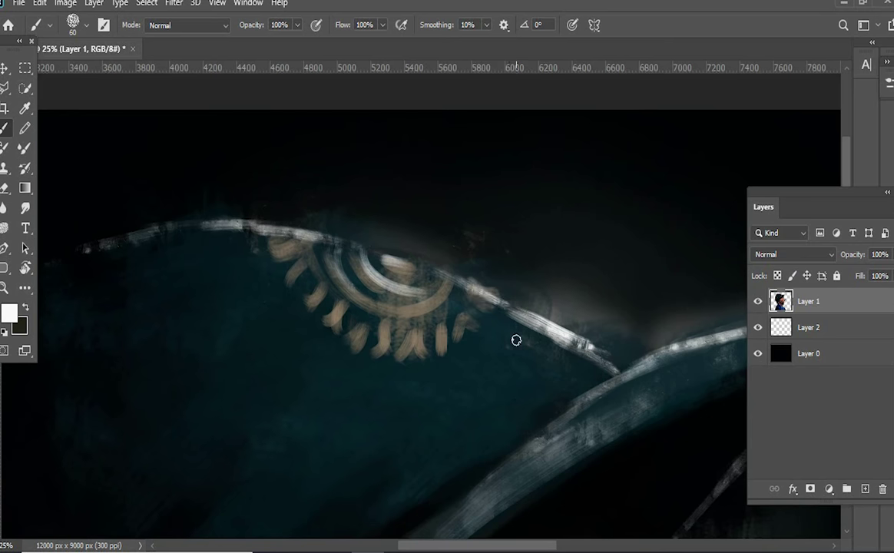
{"action": "left_click_drag", "start_coordinate": [253, 231], "coordinate": [296, 276]}
{"action": "left_click_drag", "start_coordinate": [388, 315], "coordinate": [588, 253]}
Sample a brown tone from the painting, then black from the background, resizing the brush
{"action": "key", "text": "ctrl+minus"}
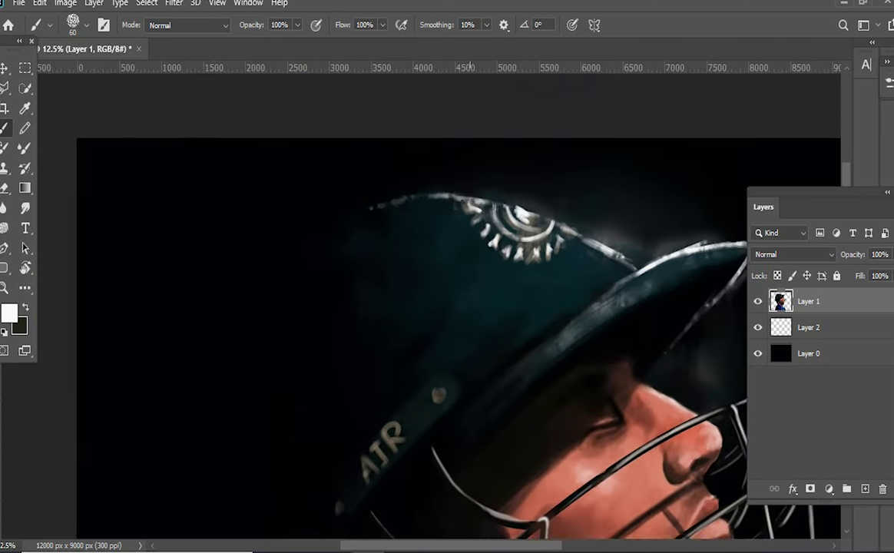
{"action": "scroll", "coordinate": [553, 333], "scroll_direction": "right", "scroll_amount": 3}
{"action": "scroll", "coordinate": [509, 270], "scroll_direction": "down", "scroll_amount": 5}
{"action": "scroll", "coordinate": [492, 330], "scroll_direction": "up", "scroll_amount": 2}
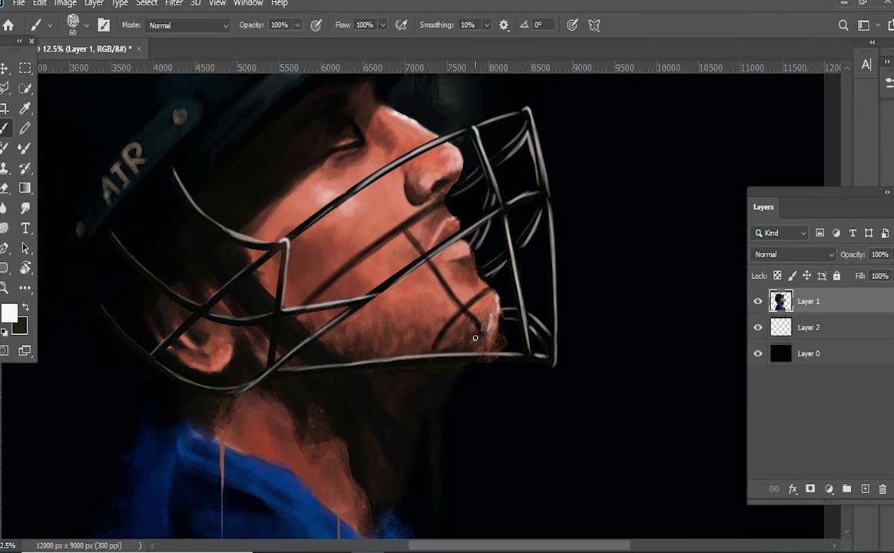
{"action": "scroll", "coordinate": [481, 330], "scroll_direction": "down", "scroll_amount": 5}
{"action": "key", "text": "bracketright"}
{"action": "key", "text": "bracketright"}
{"action": "key", "text": "bracketright"}
{"action": "left_click", "coordinate": [467, 333], "text": "alt"}
{"action": "scroll", "coordinate": [467, 334], "scroll_direction": "up", "scroll_amount": 6}
{"action": "left_click", "coordinate": [486, 125], "text": "alt"}
{"action": "key", "text": "bracketleft"}
{"action": "key", "text": "bracketleft"}
{"action": "key", "text": "bracketleft"}
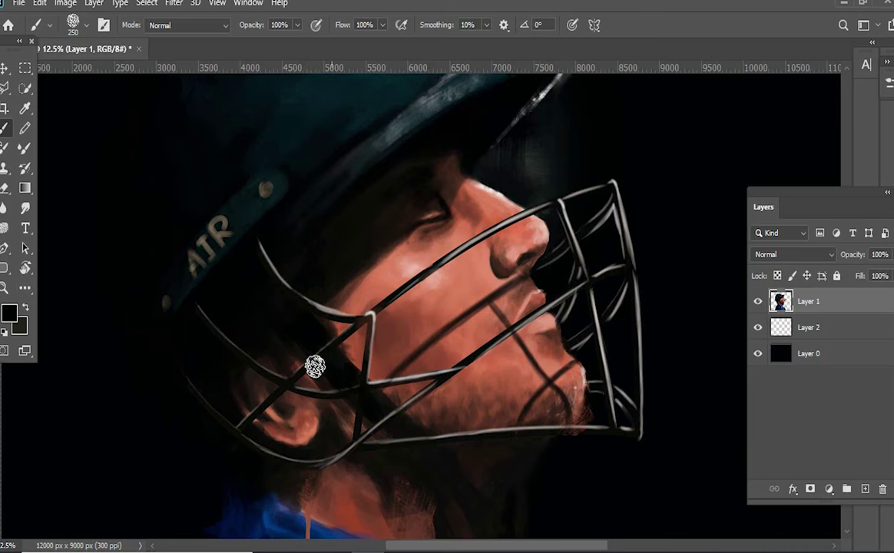
View the whole portrait and save the painting
{"action": "scroll", "coordinate": [384, 415], "scroll_direction": "down", "scroll_amount": 3}
{"action": "scroll", "coordinate": [384, 415], "scroll_direction": "right", "scroll_amount": 2}
{"action": "key", "text": "ctrl+minus"}
{"action": "key", "text": "ctrl+minus"}
{"action": "key", "text": "ctrl+s"}
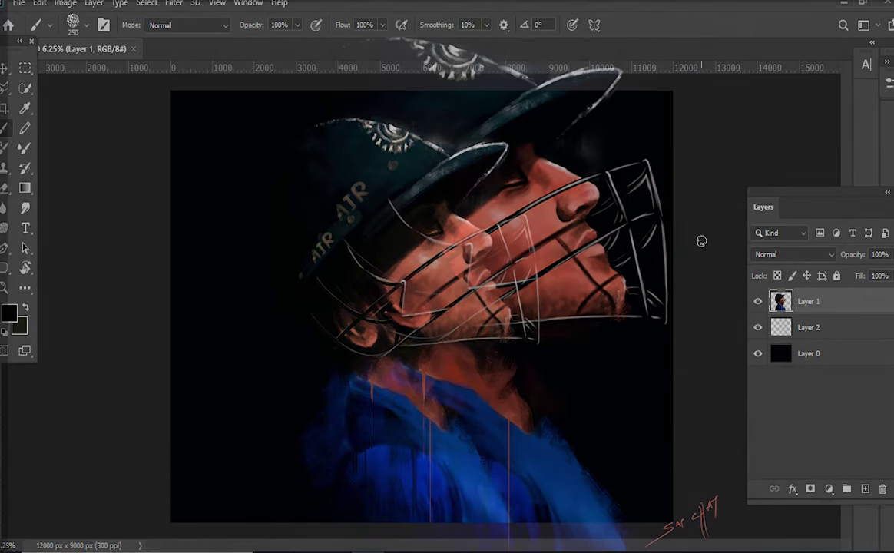